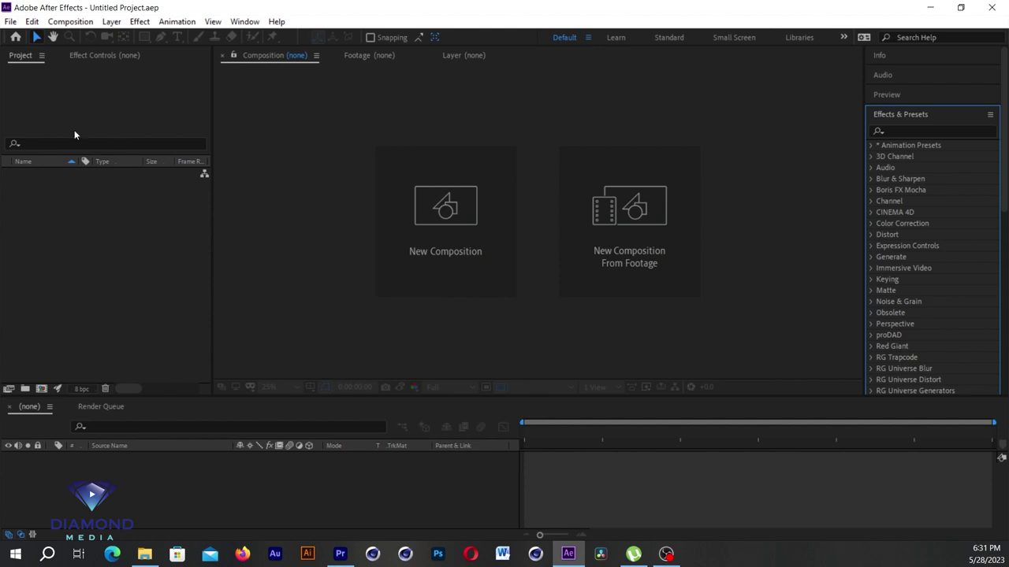
Import 2023_SEA_Games_logo.svg from the Footage folder into the project.
{"action": "left_click", "coordinate": [11, 22]}
{"action": "mouse_move", "coordinate": [81, 376]}
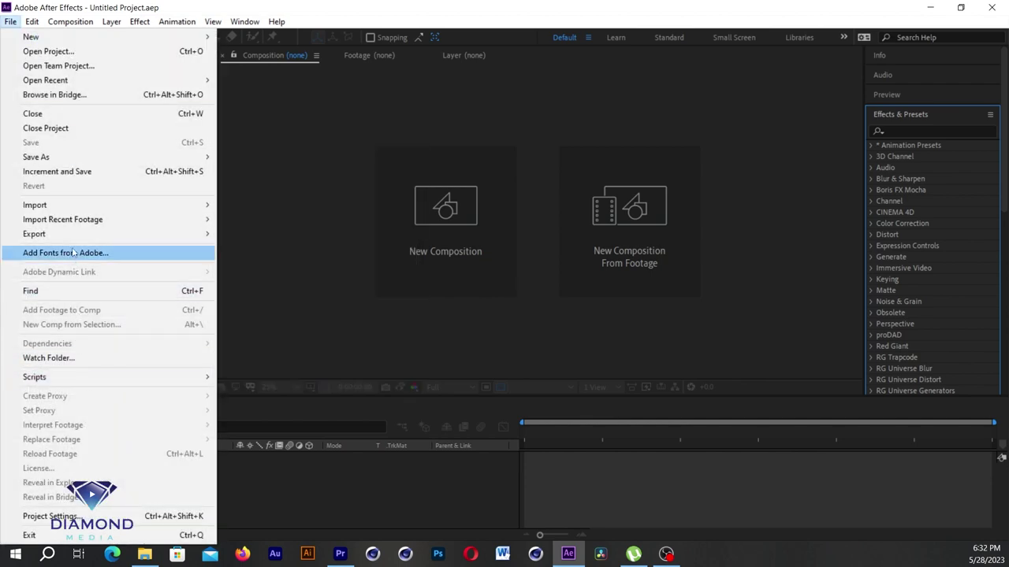
{"action": "mouse_move", "coordinate": [82, 207]}
{"action": "left_click", "coordinate": [316, 207]}
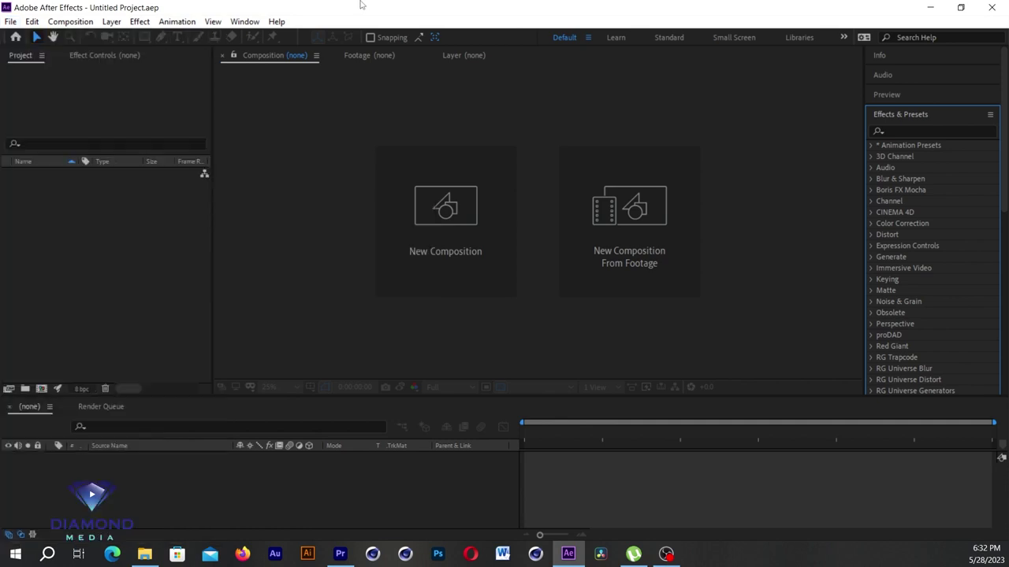
{"action": "double_click", "coordinate": [65, 238]}
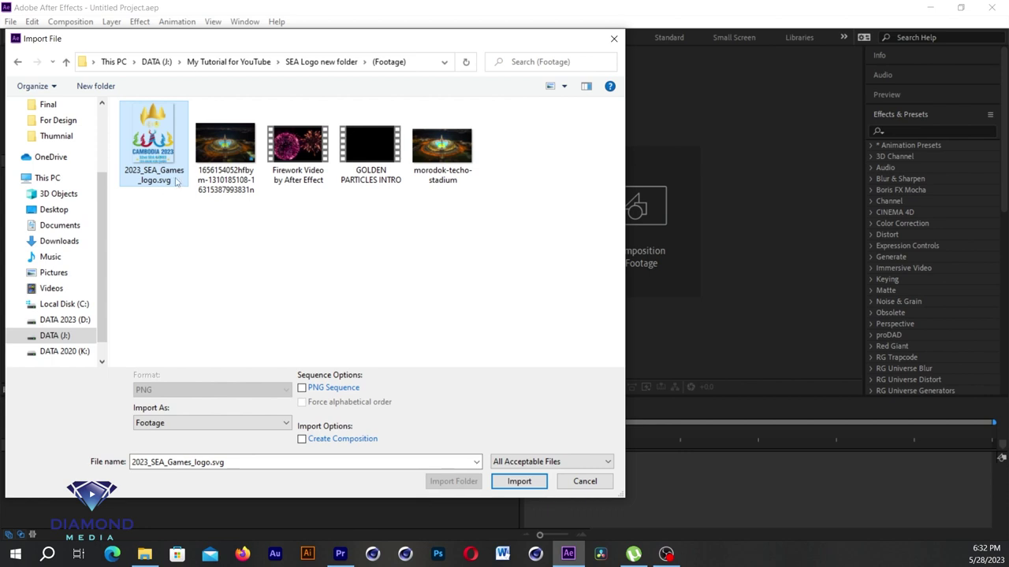
{"action": "double_click", "coordinate": [160, 143]}
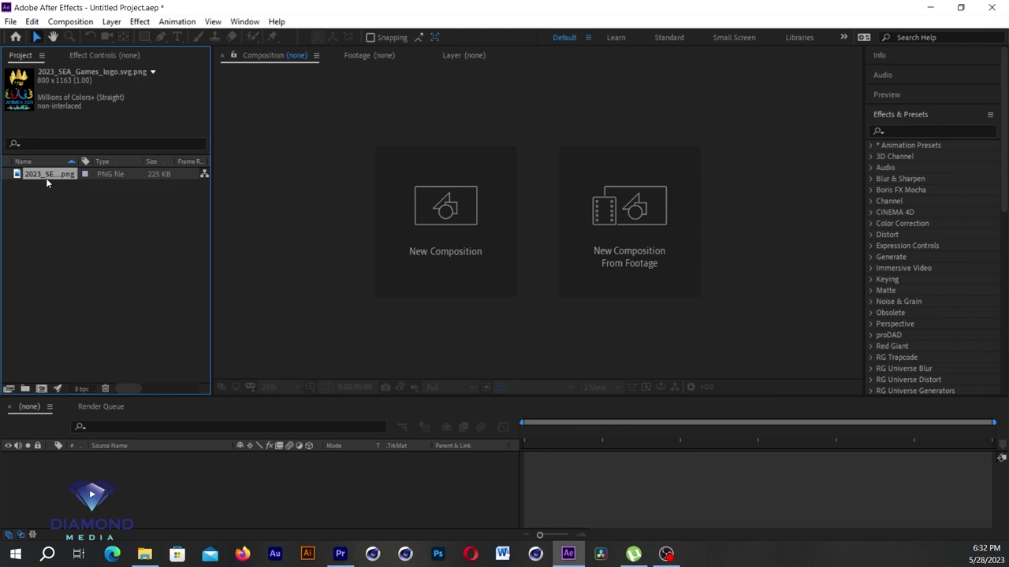
{"action": "left_click", "coordinate": [87, 281]}
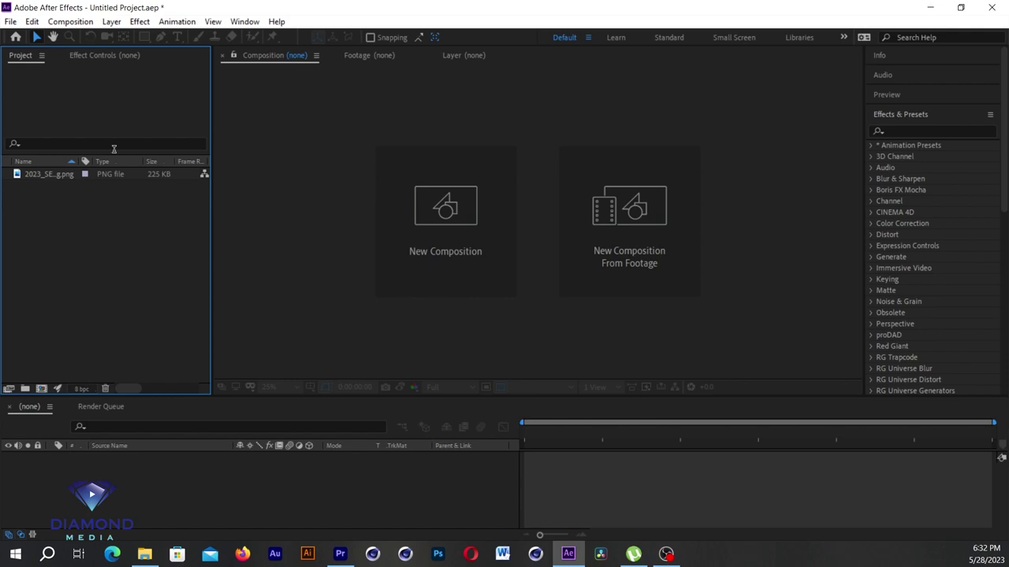
{"action": "left_click", "coordinate": [82, 24]}
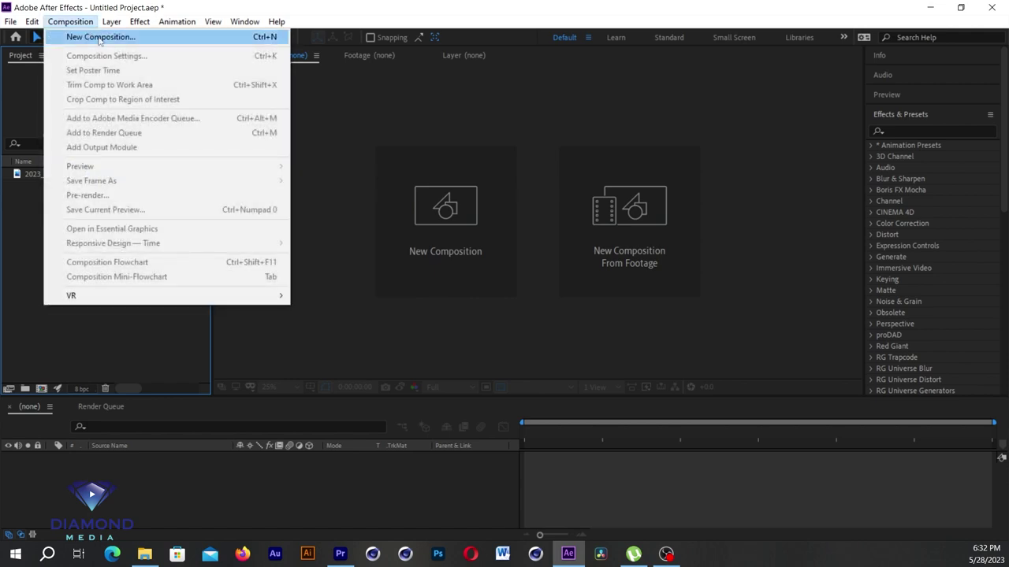
Create composition 'SEA Games 2023' with the HDTV 1080 29.97 preset and 0;00;10;00 duration.
{"action": "left_click", "coordinate": [98, 37]}
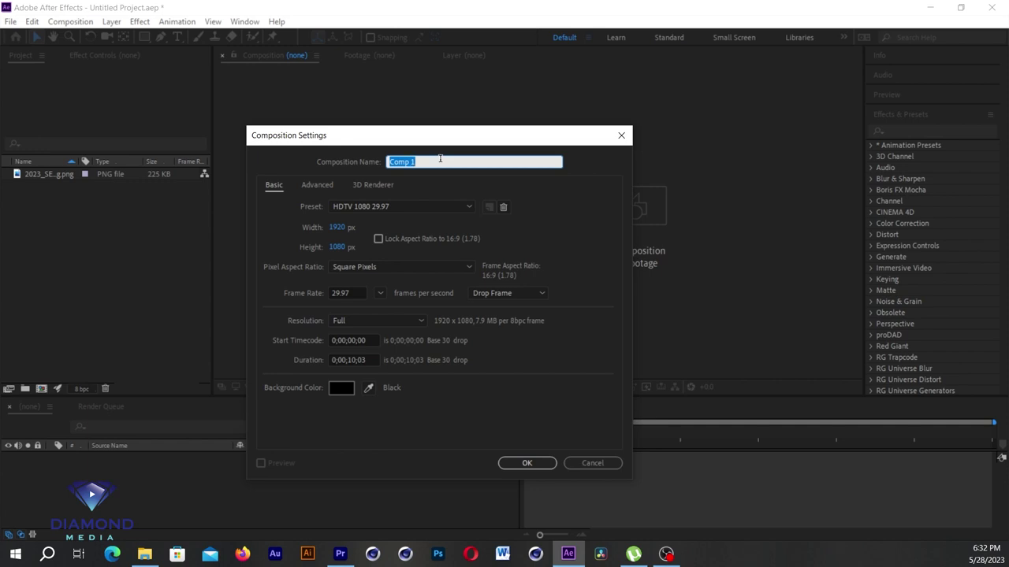
{"action": "key", "text": "BackSpace"}
{"action": "type", "text": "SEA Games"}
{"action": "type", "text": " 2023"}
{"action": "left_click", "coordinate": [360, 206]}
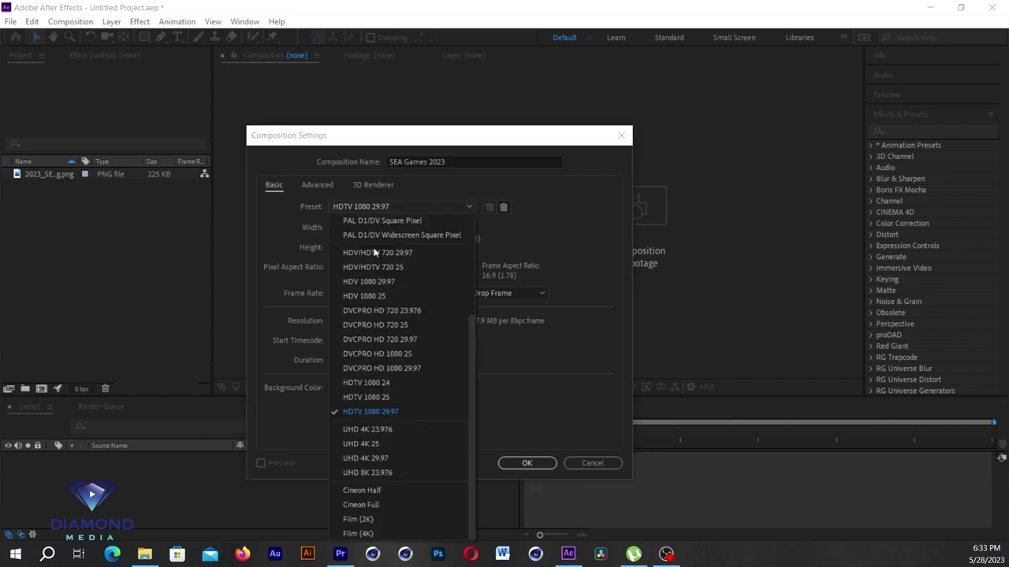
{"action": "left_click", "coordinate": [368, 410]}
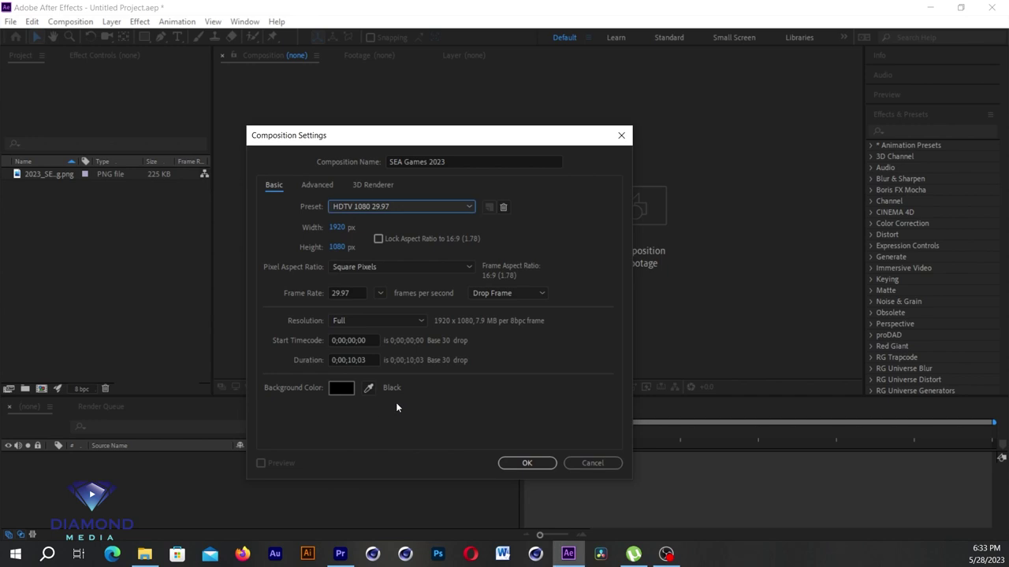
{"action": "left_click", "coordinate": [355, 360]}
{"action": "key", "text": "BackSpace"}
{"action": "type", "text": "0"}
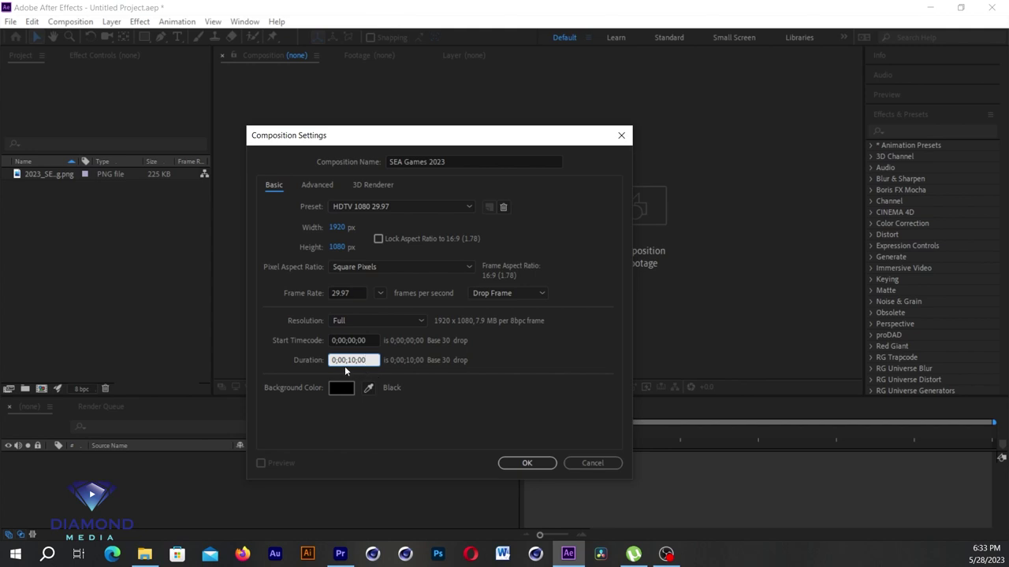
{"action": "left_click", "coordinate": [526, 462]}
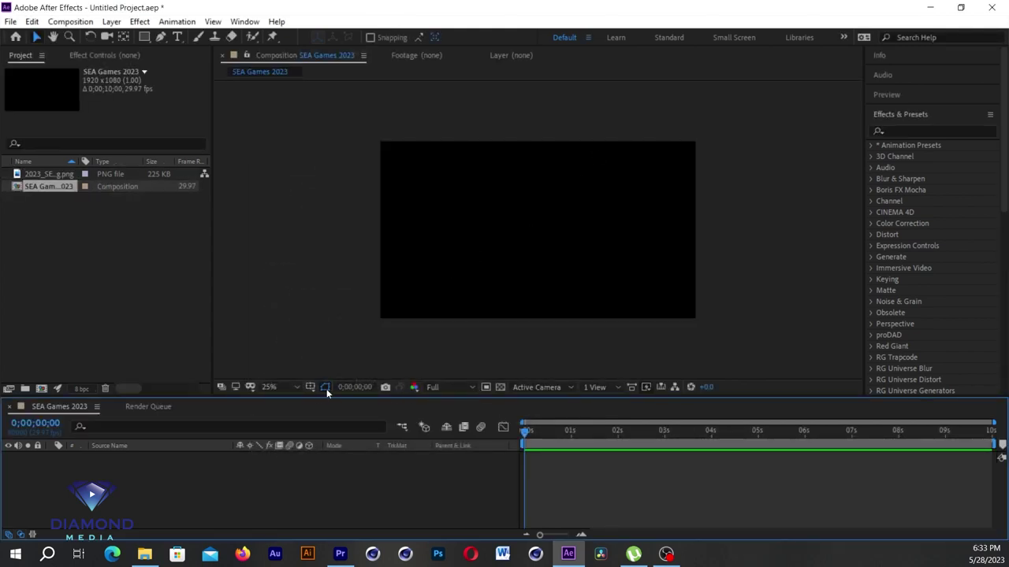
Set the viewer to 100% and add the logo image to the composition as a layer.
{"action": "left_click", "coordinate": [294, 387]}
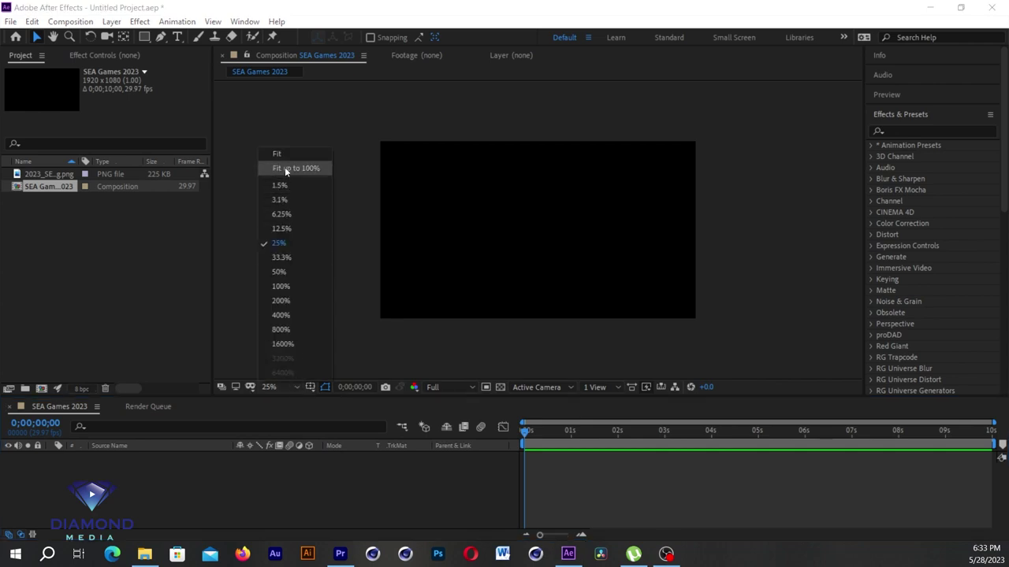
{"action": "left_click", "coordinate": [285, 169]}
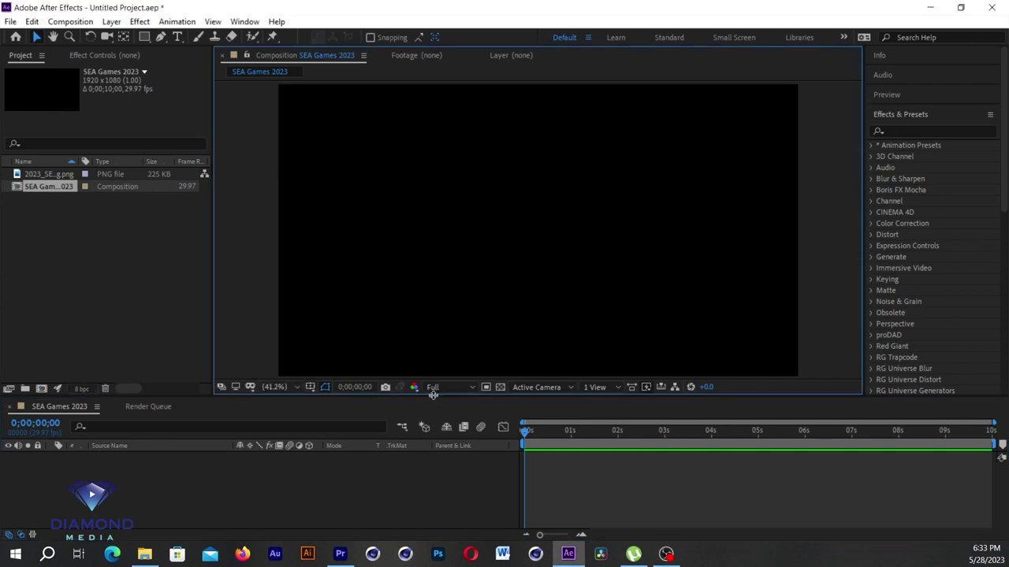
{"action": "left_click_drag", "start_coordinate": [433, 400], "coordinate": [433, 405]}
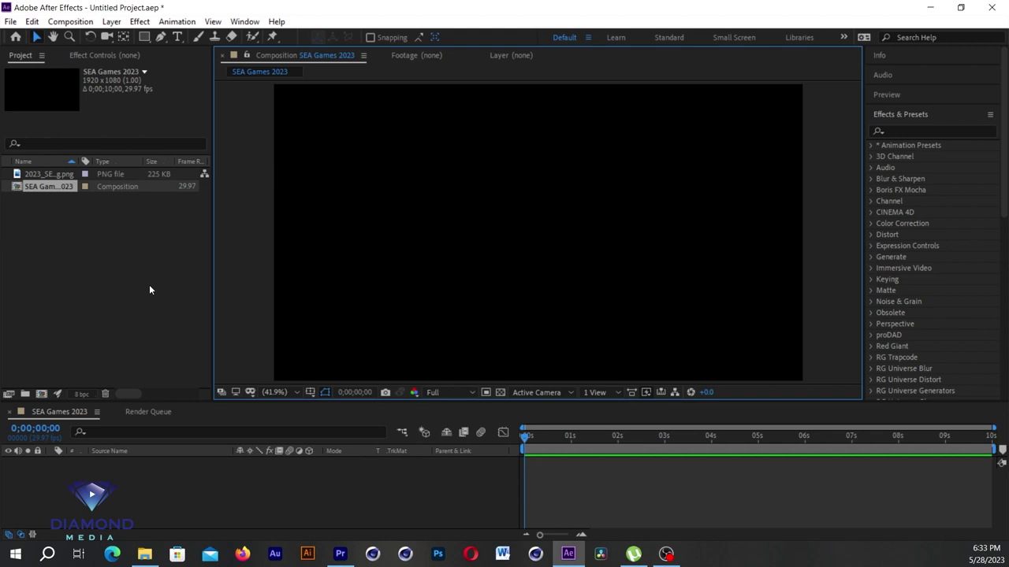
{"action": "left_click", "coordinate": [32, 175]}
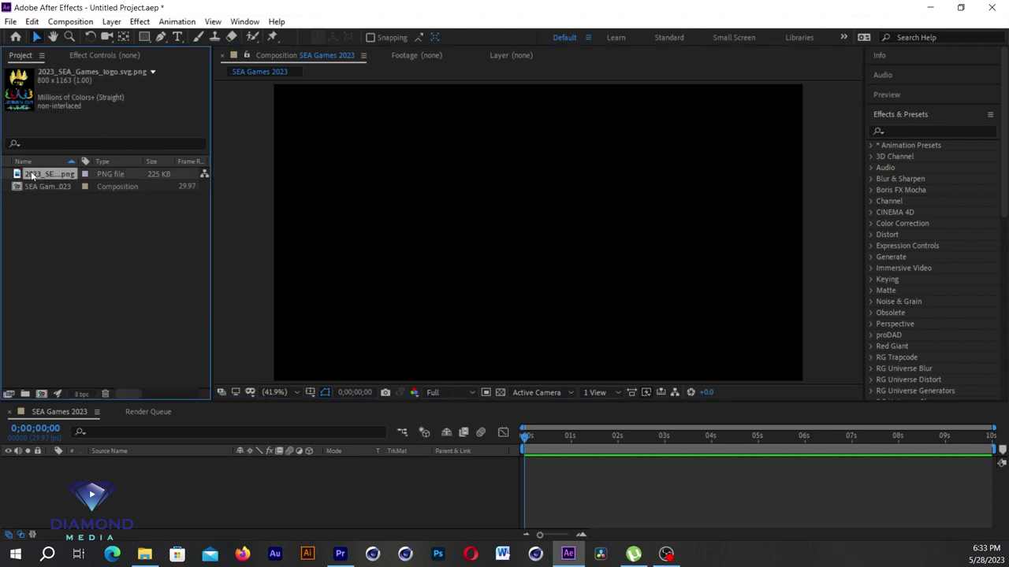
{"action": "left_click_drag", "start_coordinate": [31, 175], "coordinate": [174, 488]}
Scale the logo layer to 74% and nudge it up to position 960,496.
{"action": "left_click", "coordinate": [50, 463]}
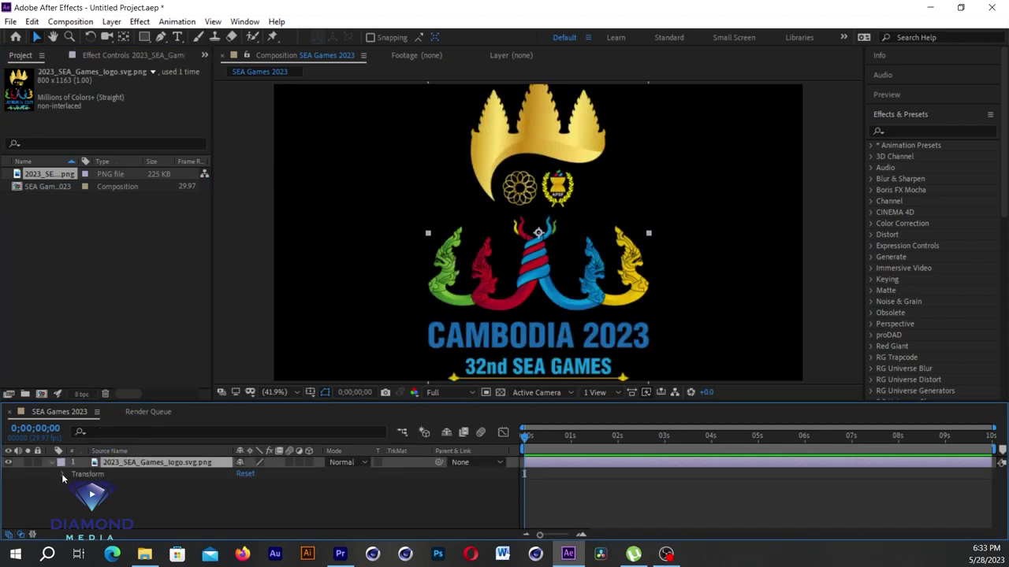
{"action": "left_click", "coordinate": [64, 475]}
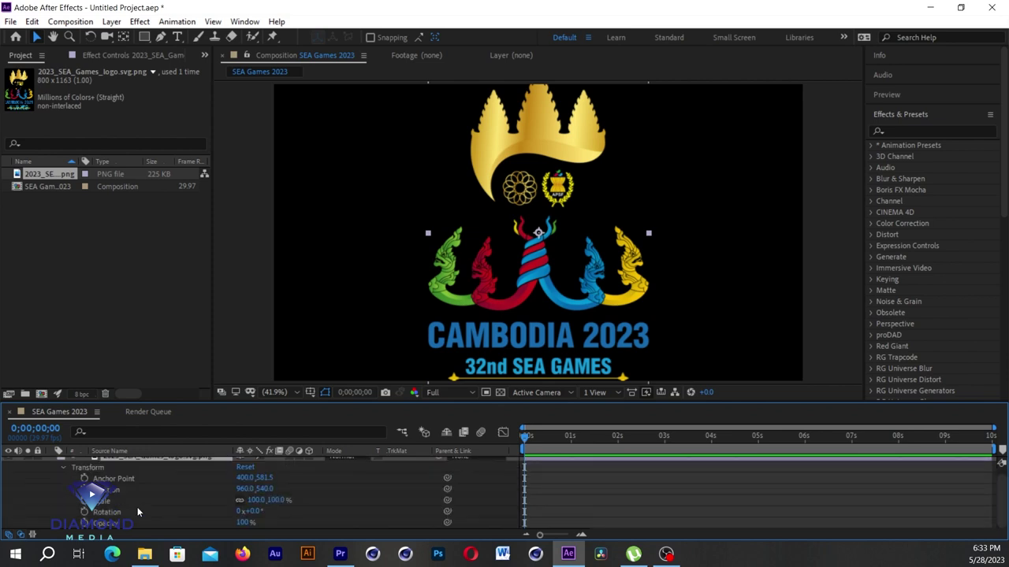
{"action": "left_click_drag", "start_coordinate": [253, 500], "coordinate": [234, 501]}
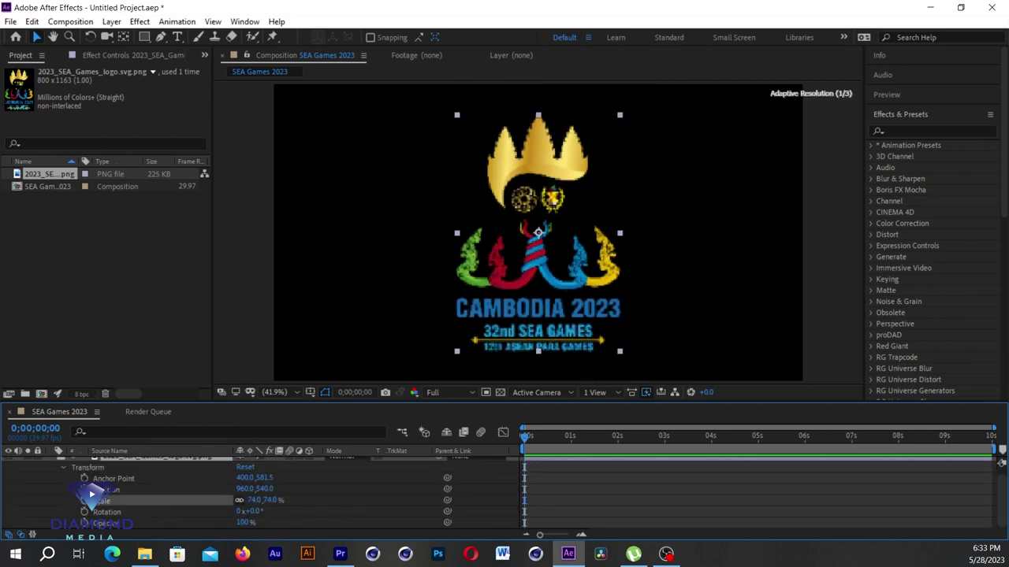
{"action": "key", "text": "comma"}
{"action": "key", "text": "comma"}
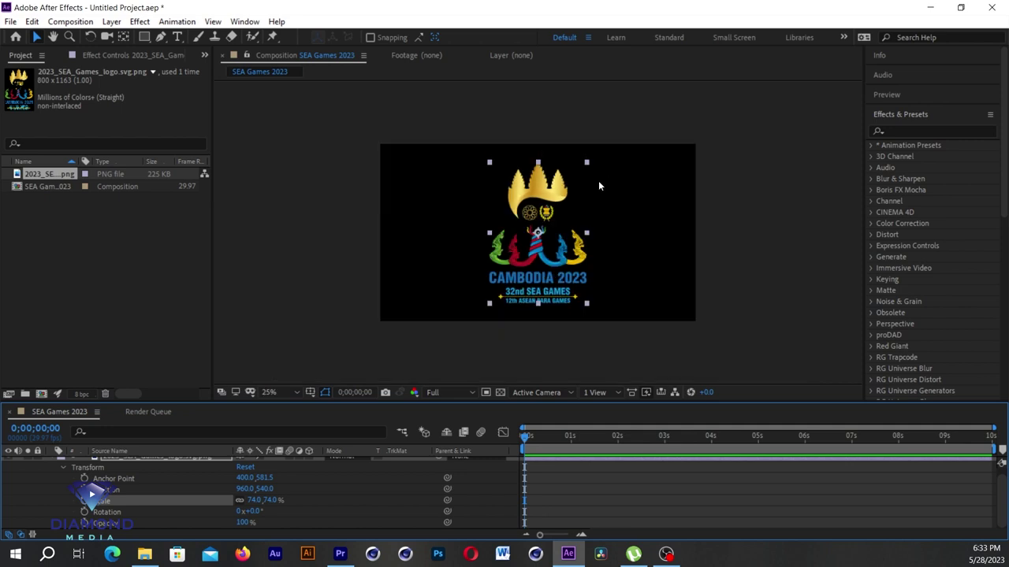
{"action": "key", "text": "shift+Up"}
{"action": "key", "text": "shift+Up"}
{"action": "key", "text": "shift+Up"}
{"action": "key", "text": "Up"}
{"action": "key", "text": "Up"}
{"action": "key", "text": "Up"}
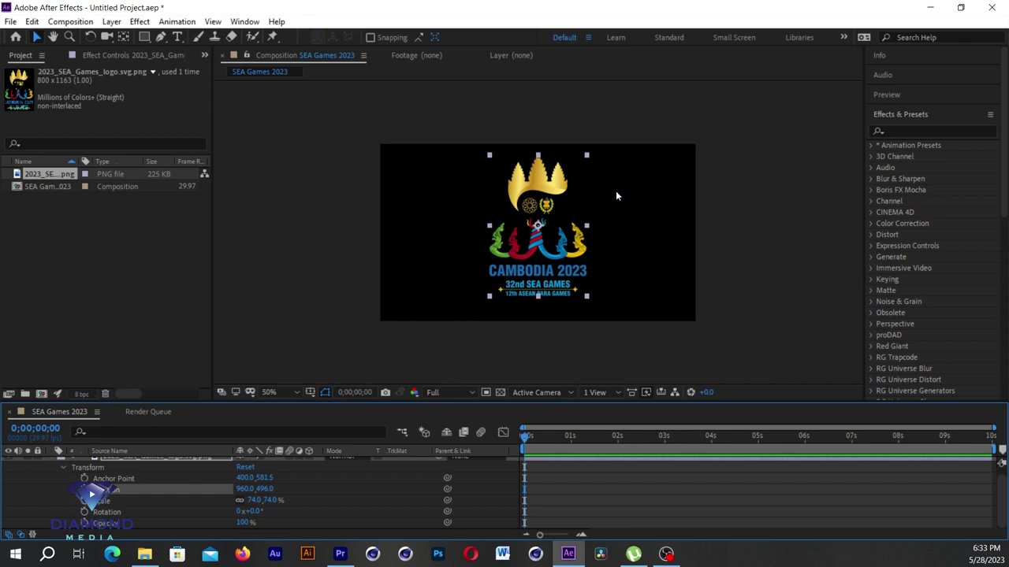
{"action": "key", "text": "period"}
{"action": "key", "text": "period"}
{"action": "key", "text": "comma"}
{"action": "key", "text": "comma"}
{"action": "scroll", "coordinate": [1004, 491], "scroll_direction": "up", "scroll_amount": 1}
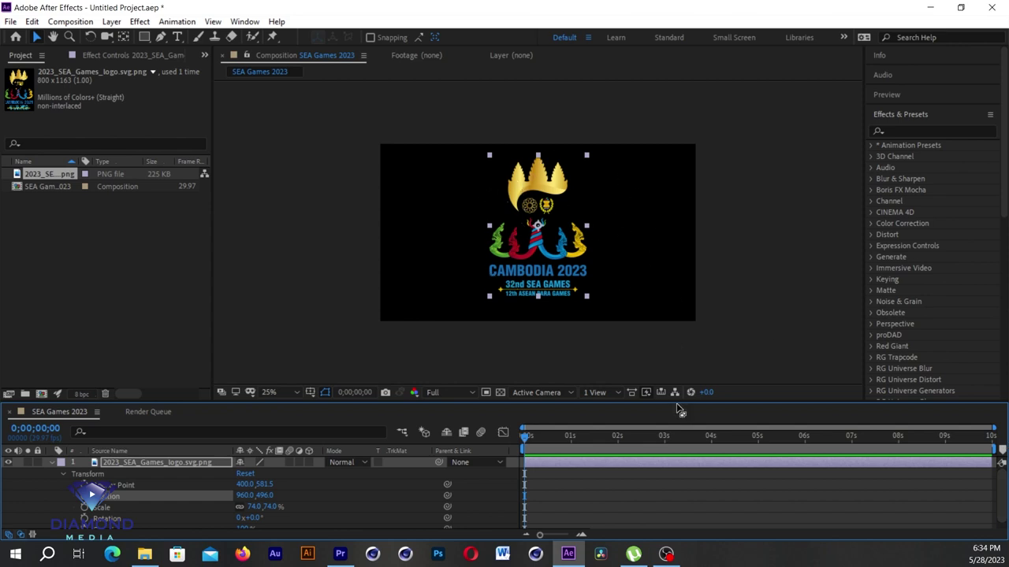
Pre-compose the logo layer as 'SEA Games logo', moving all attributes into it.
{"action": "right_click", "coordinate": [532, 463]}
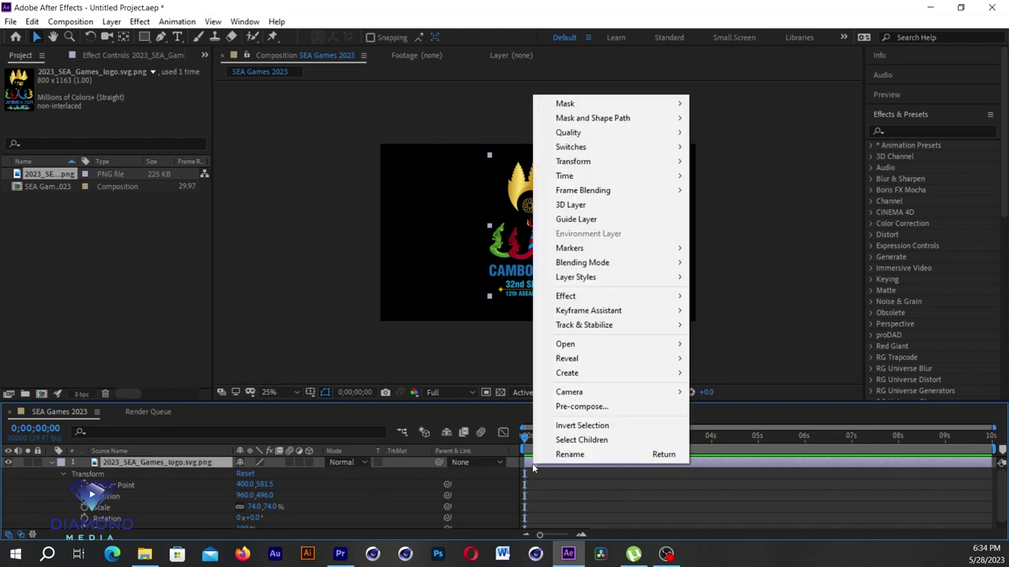
{"action": "left_click", "coordinate": [579, 408]}
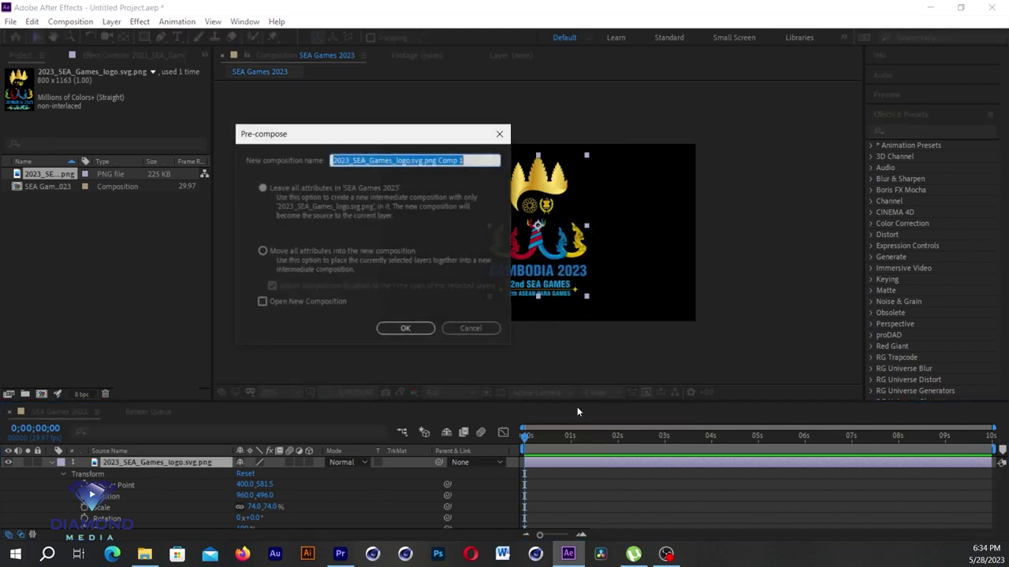
{"action": "left_click", "coordinate": [265, 251]}
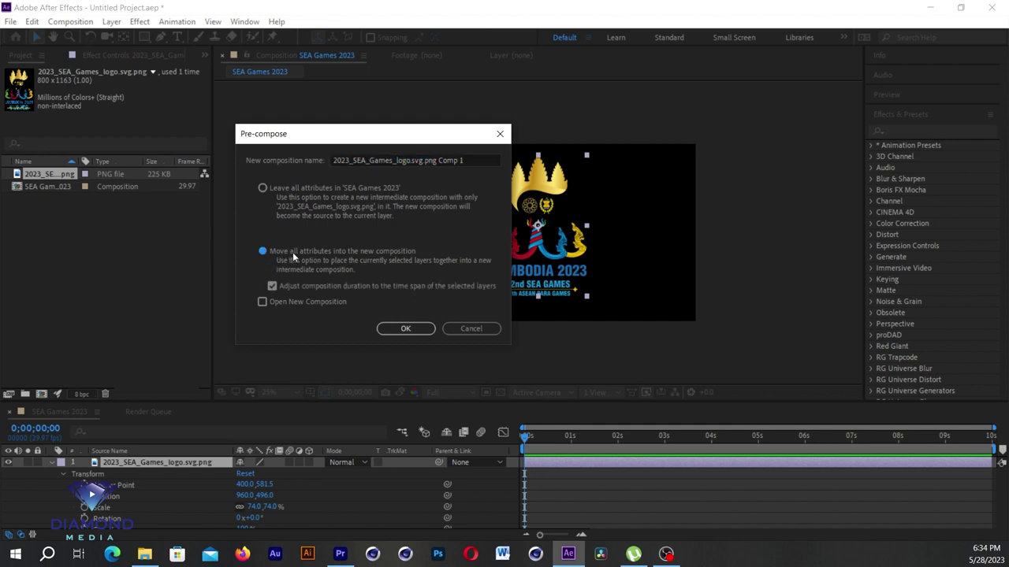
{"action": "left_click", "coordinate": [475, 160]}
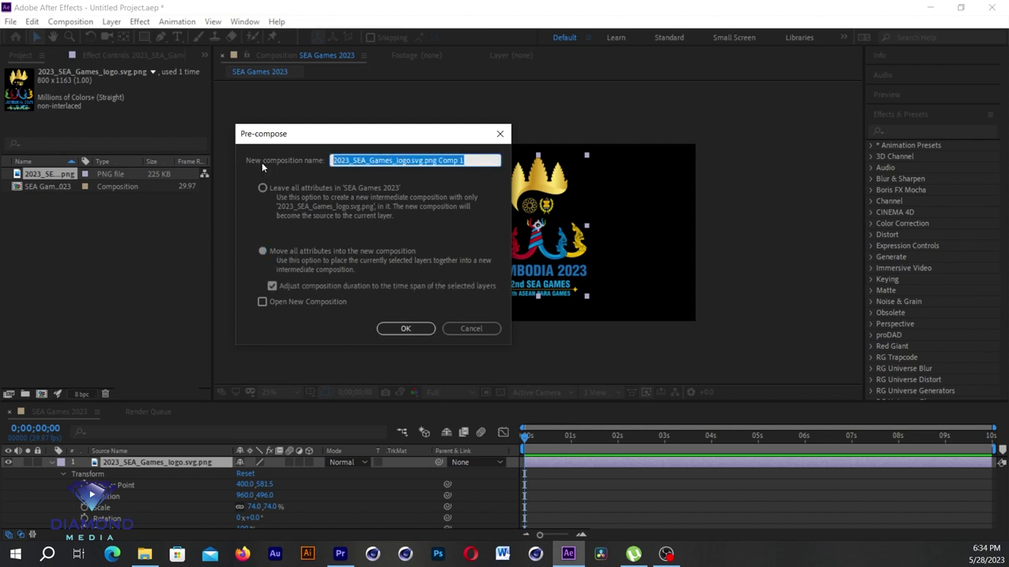
{"action": "type", "text": "SEA Games logo"}
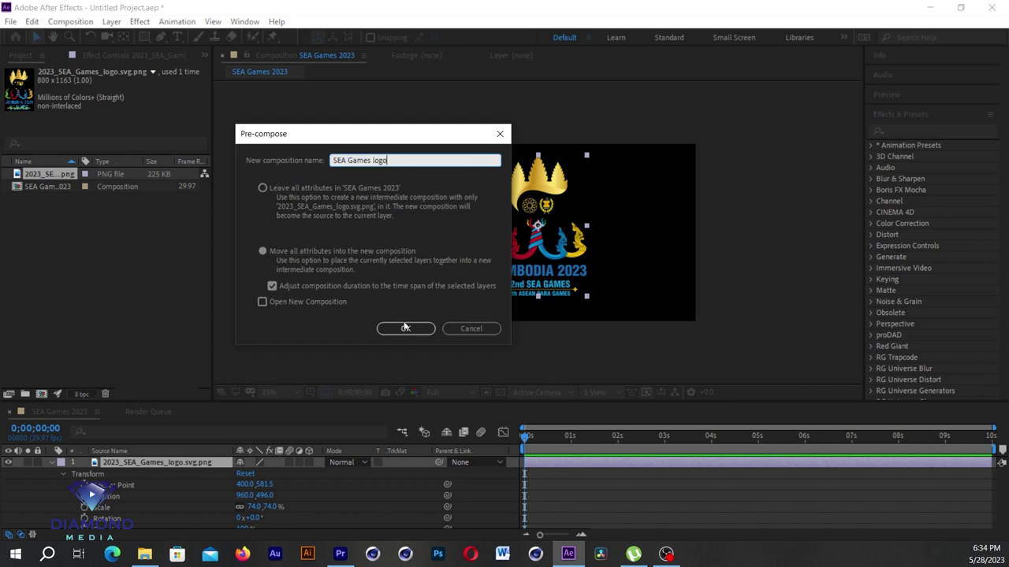
{"action": "left_click", "coordinate": [405, 329]}
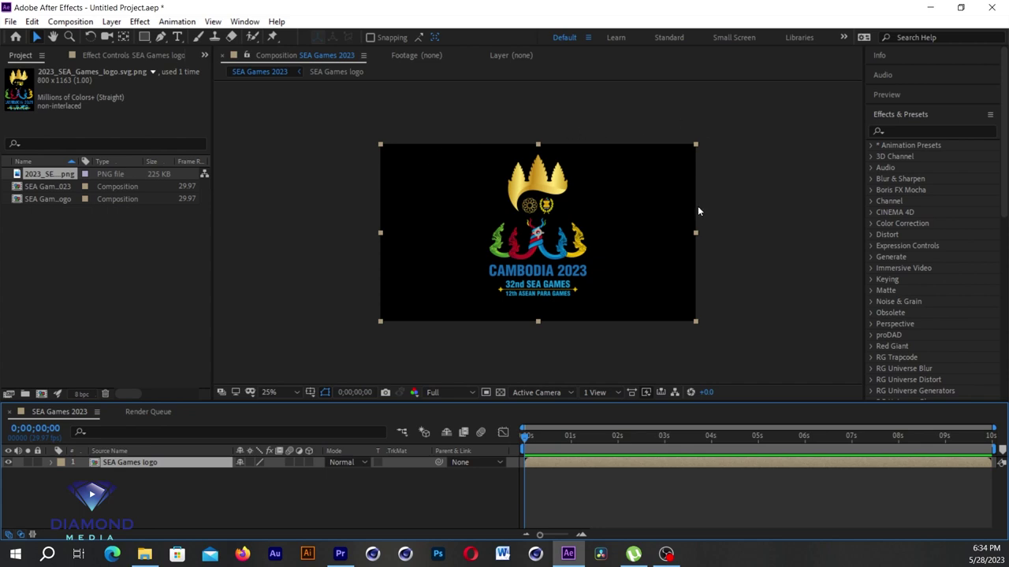
Scrub through the composition to check it and return to 0 seconds.
{"action": "left_click_drag", "start_coordinate": [538, 438], "coordinate": [844, 455]}
{"action": "left_click_drag", "start_coordinate": [844, 456], "coordinate": [386, 469]}
{"action": "key", "text": "period"}
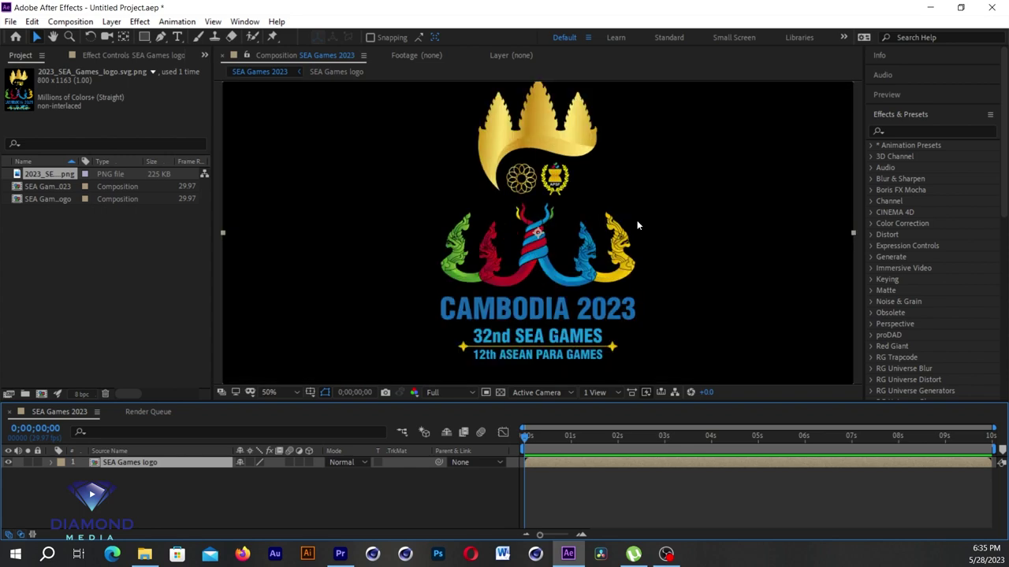
{"action": "key", "text": "comma"}
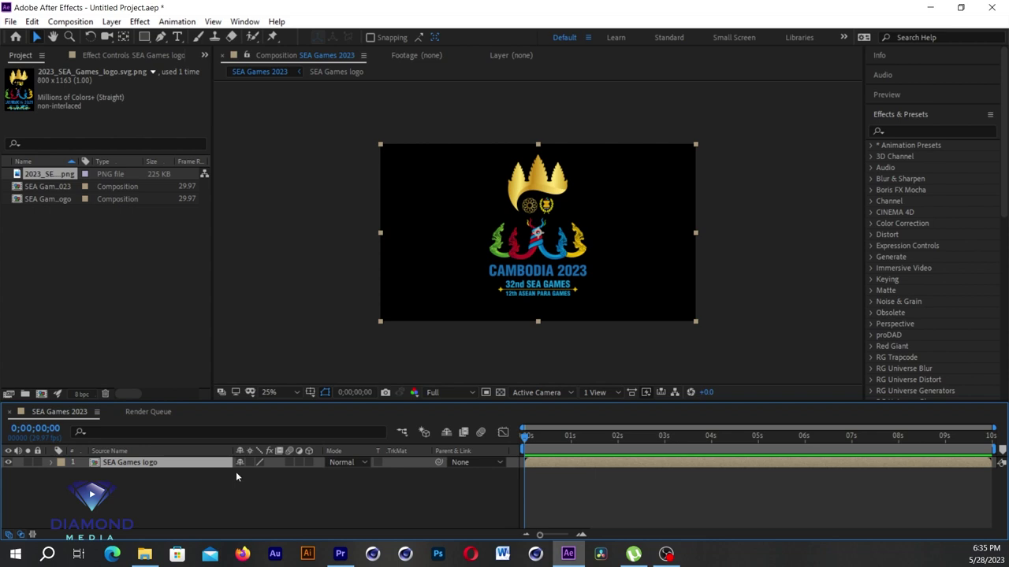
{"action": "left_click", "coordinate": [32, 21]}
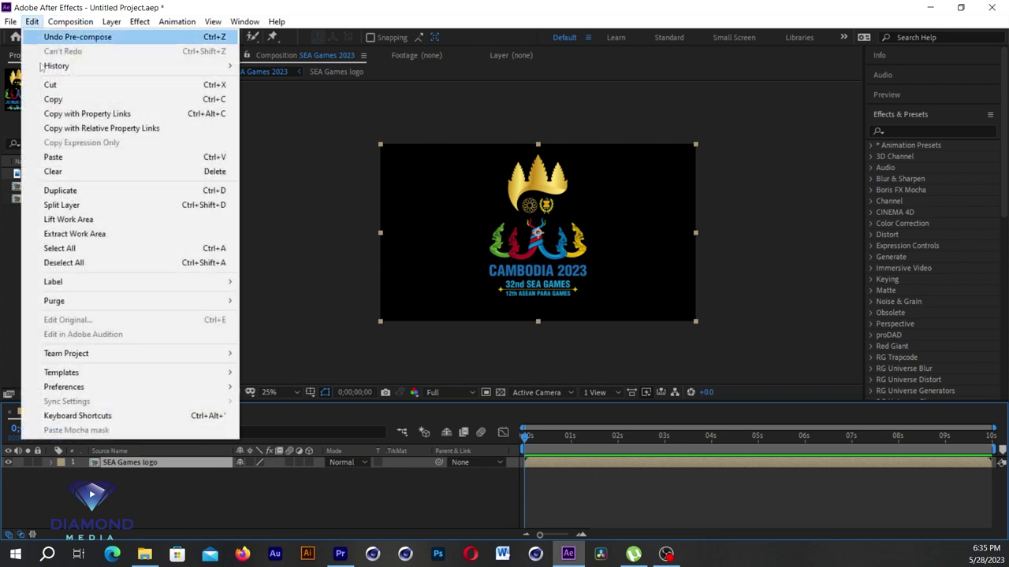
Duplicate the logo layer and draw a closed Pen mask around the two dragons.
{"action": "left_click", "coordinate": [89, 194]}
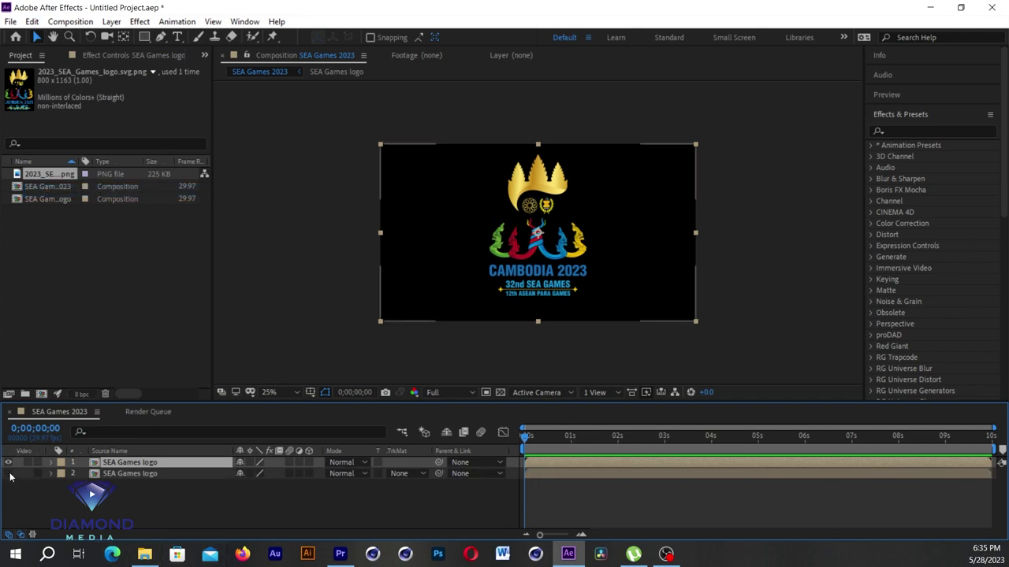
{"action": "left_click", "coordinate": [160, 37]}
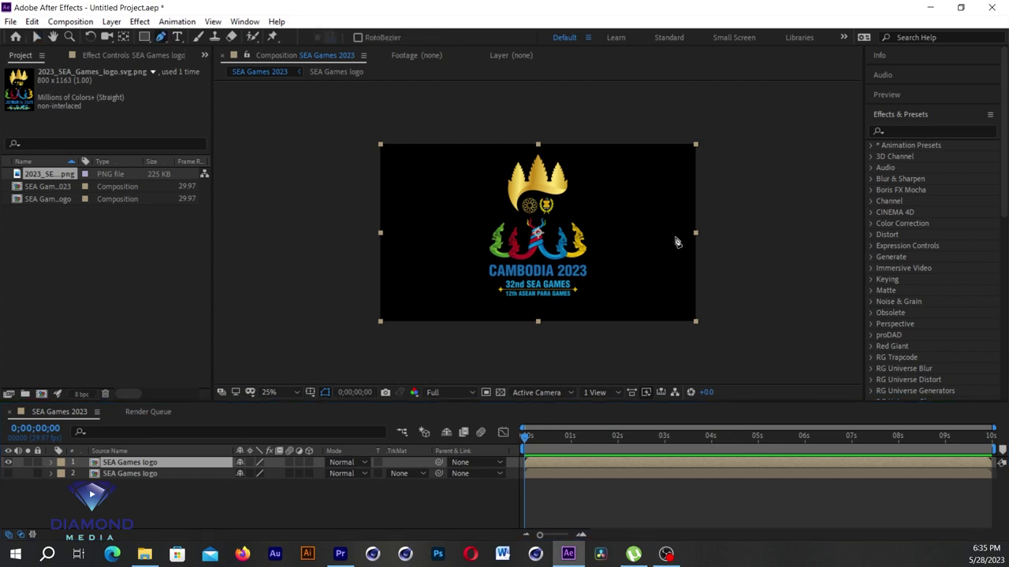
{"action": "key", "text": "period"}
{"action": "left_click", "coordinate": [663, 242]}
{"action": "left_click", "coordinate": [641, 292]}
{"action": "left_click", "coordinate": [577, 294]}
{"action": "left_click", "coordinate": [524, 293]}
{"action": "left_click", "coordinate": [442, 285]}
{"action": "left_click", "coordinate": [415, 262]}
{"action": "left_click", "coordinate": [431, 209]}
{"action": "left_click", "coordinate": [455, 193]}
{"action": "left_click", "coordinate": [495, 209]}
{"action": "left_click", "coordinate": [513, 201]}
{"action": "left_click", "coordinate": [544, 200]}
{"action": "left_click", "coordinate": [587, 202]}
{"action": "left_click", "coordinate": [640, 196]}
{"action": "left_click", "coordinate": [662, 203]}
{"action": "left_click", "coordinate": [662, 242]}
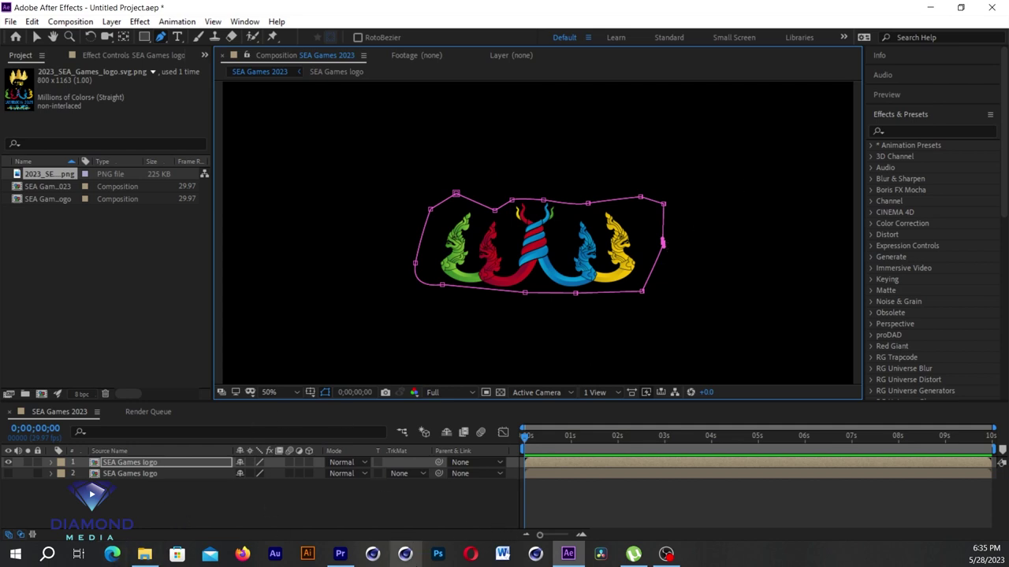
Pre-compose the masked layer as 'SEA Games logo Dragon' and hide it.
{"action": "right_click", "coordinate": [552, 466]}
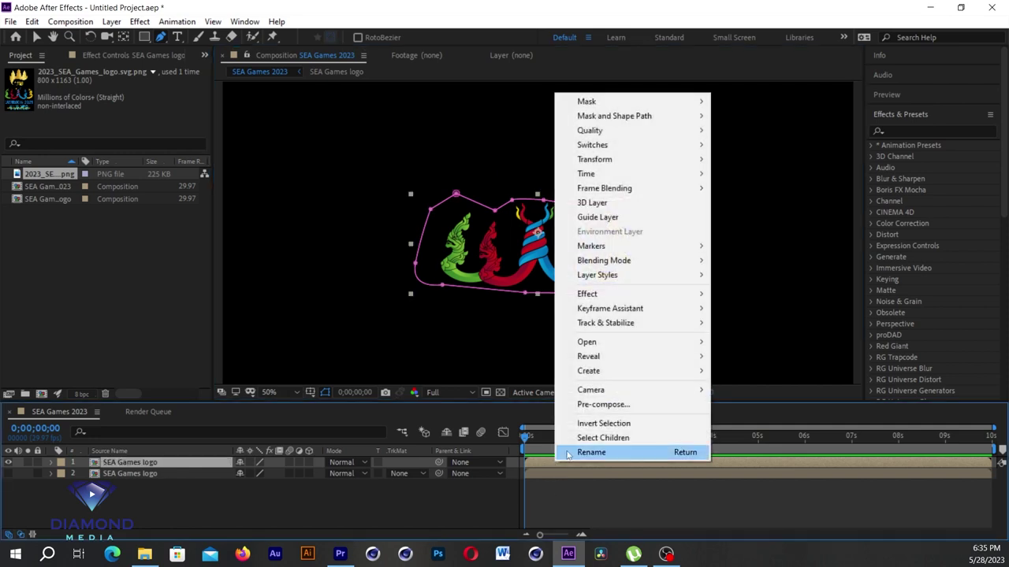
{"action": "left_click", "coordinate": [597, 405]}
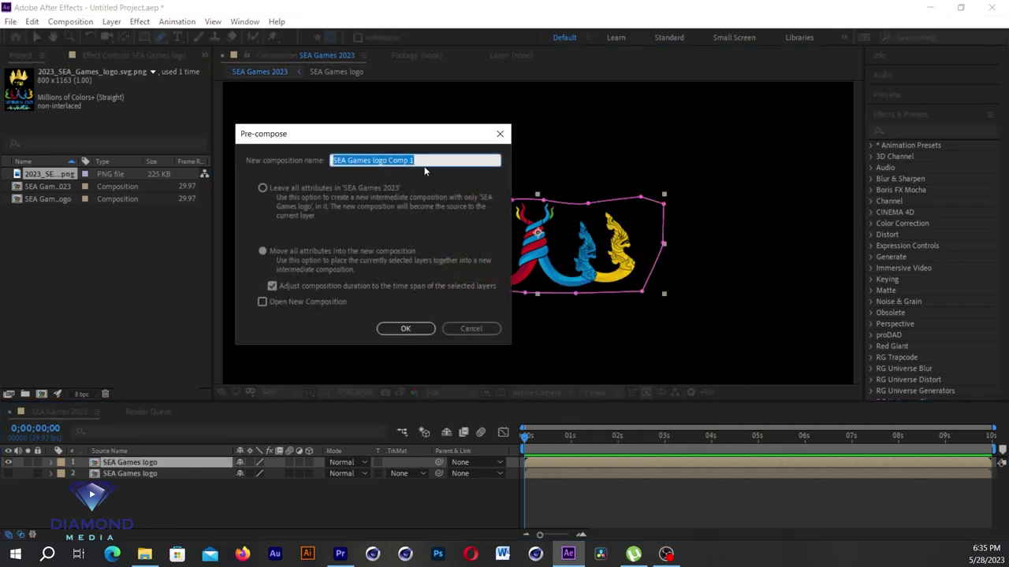
{"action": "left_click", "coordinate": [436, 158]}
{"action": "key", "text": "BackSpace"}
{"action": "key", "text": "BackSpace"}
{"action": "key", "text": "BackSpace"}
{"action": "key", "text": "BackSpace"}
{"action": "key", "text": "BackSpace"}
{"action": "key", "text": "BackSpace"}
{"action": "type", "text": "Dragon"}
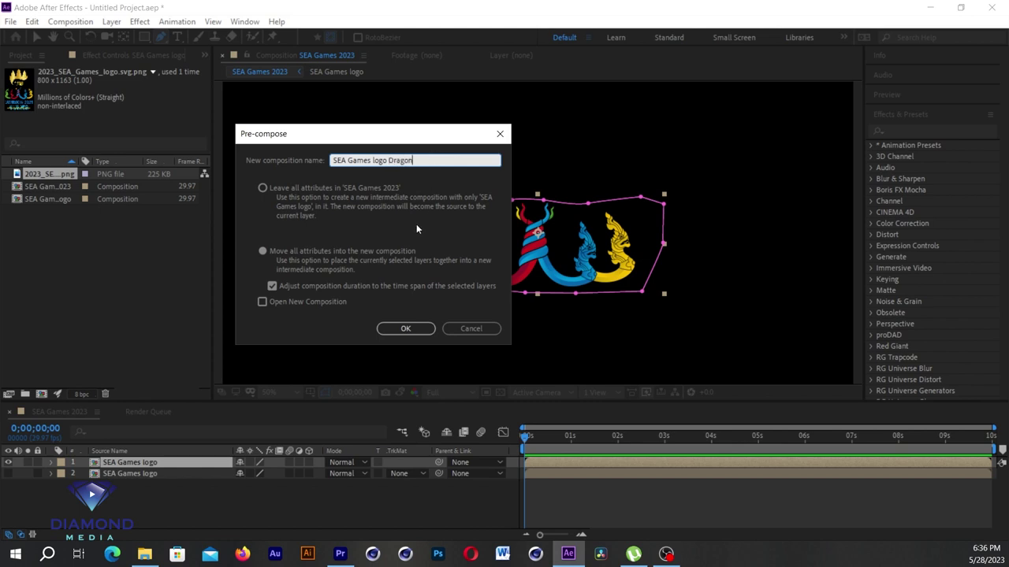
{"action": "left_click", "coordinate": [408, 327]}
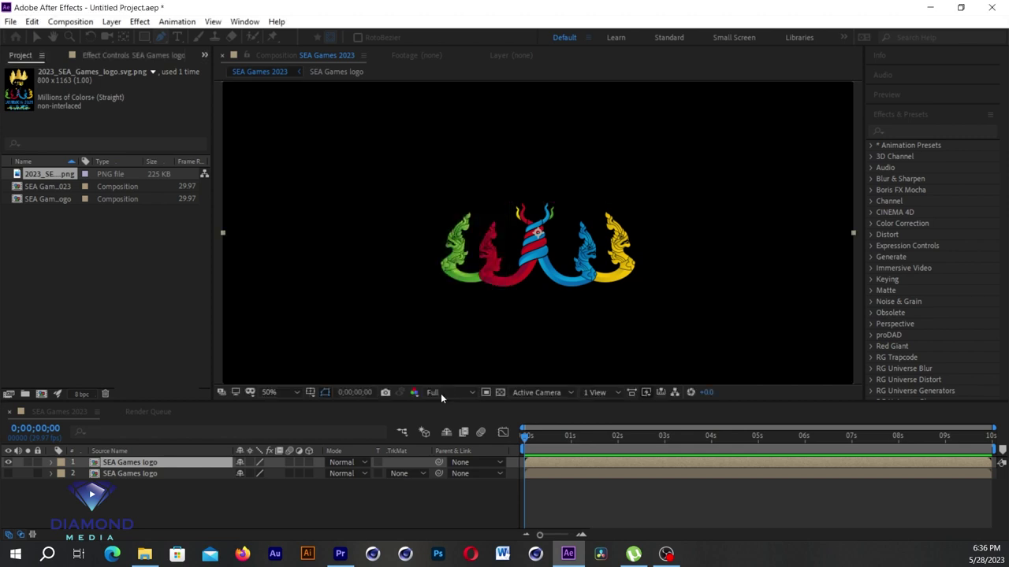
{"action": "left_click", "coordinate": [7, 462]}
{"action": "left_click", "coordinate": [72, 482]}
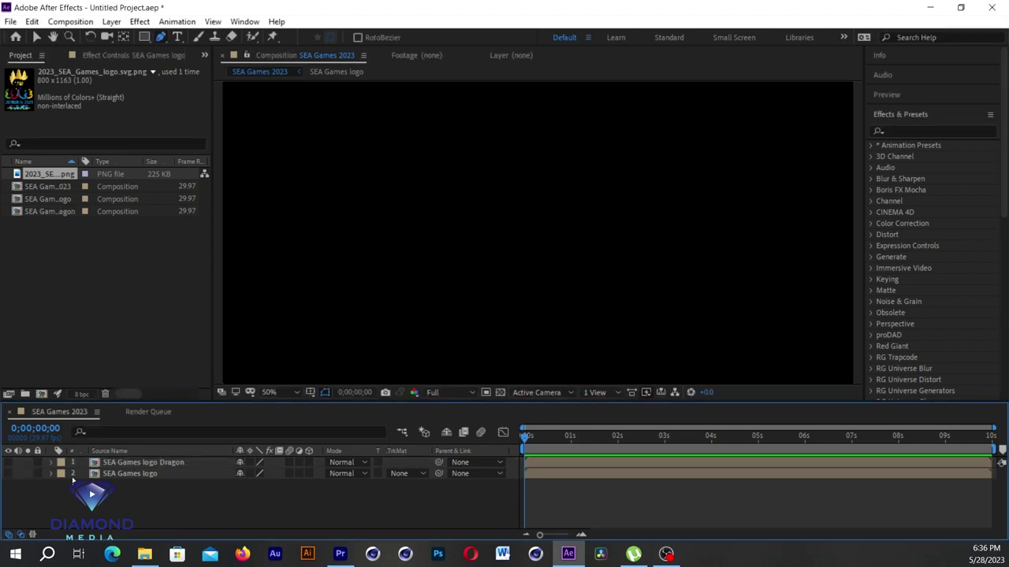
Show the original logo layer, duplicate it, and hide the duplicate.
{"action": "left_click", "coordinate": [9, 473]}
{"action": "left_click", "coordinate": [115, 475]}
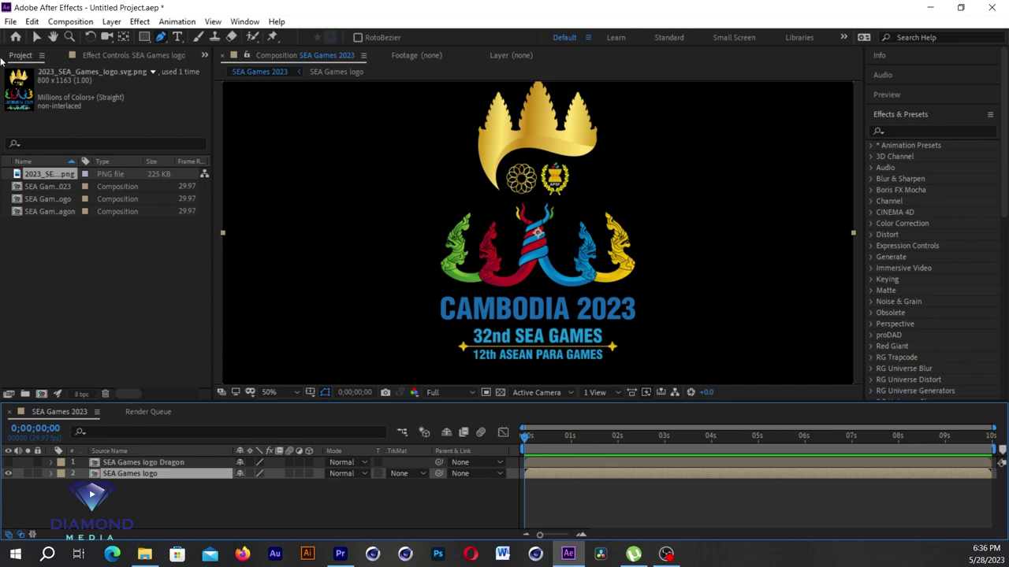
{"action": "left_click", "coordinate": [32, 21]}
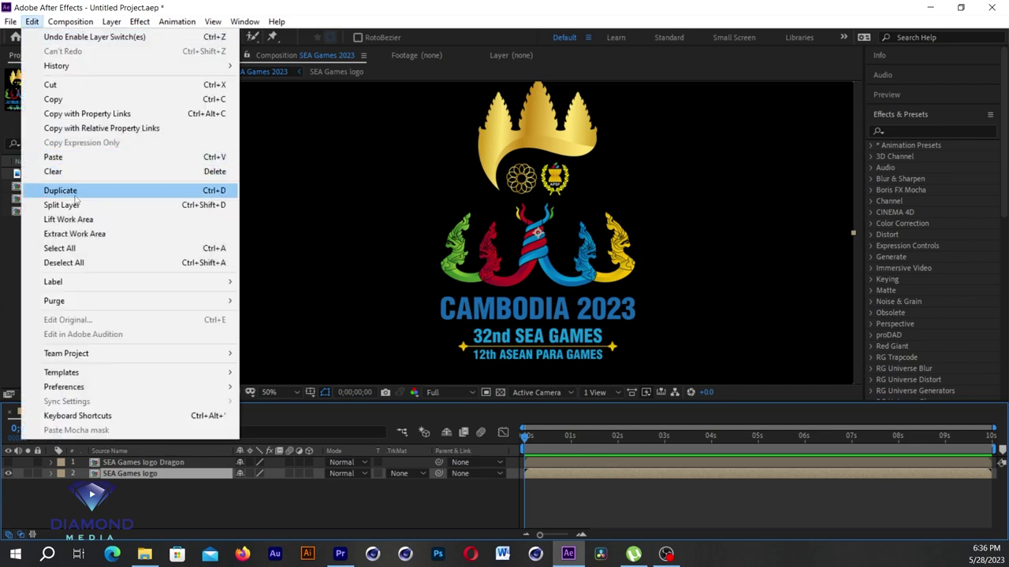
{"action": "left_click", "coordinate": [71, 192]}
{"action": "left_click", "coordinate": [9, 485]}
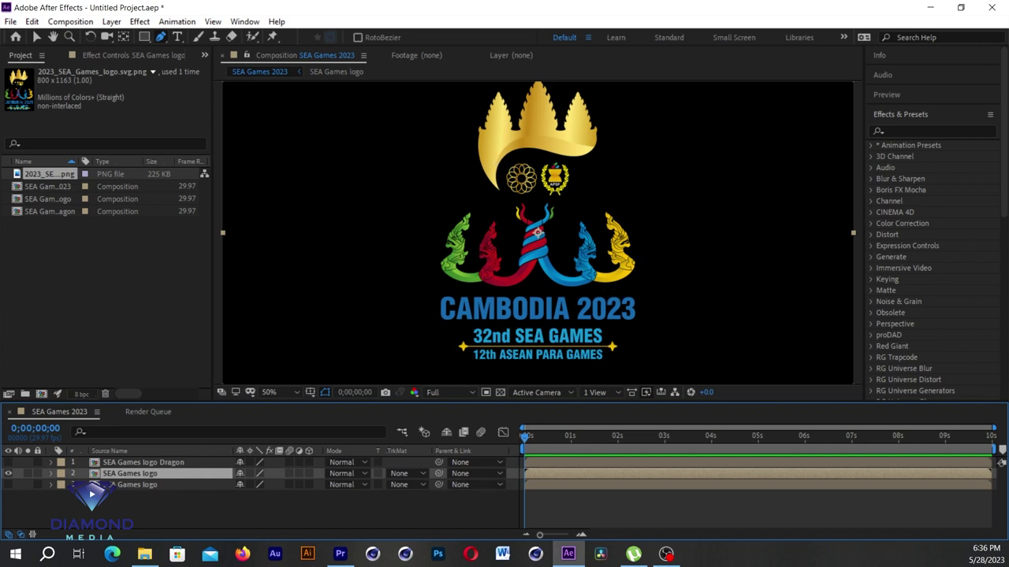
Draw a closed Pen mask around the Angkor crown section of the logo.
{"action": "left_click", "coordinate": [605, 181]}
{"action": "left_click", "coordinate": [573, 214]}
{"action": "left_click", "coordinate": [545, 217]}
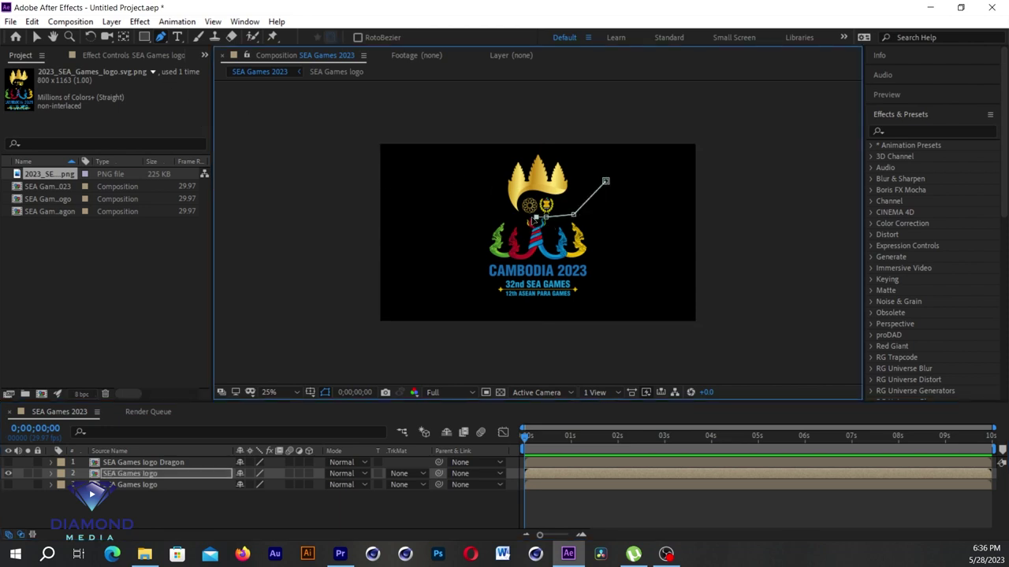
{"action": "scroll", "coordinate": [532, 201], "scroll_direction": "up", "scroll_amount": 2}
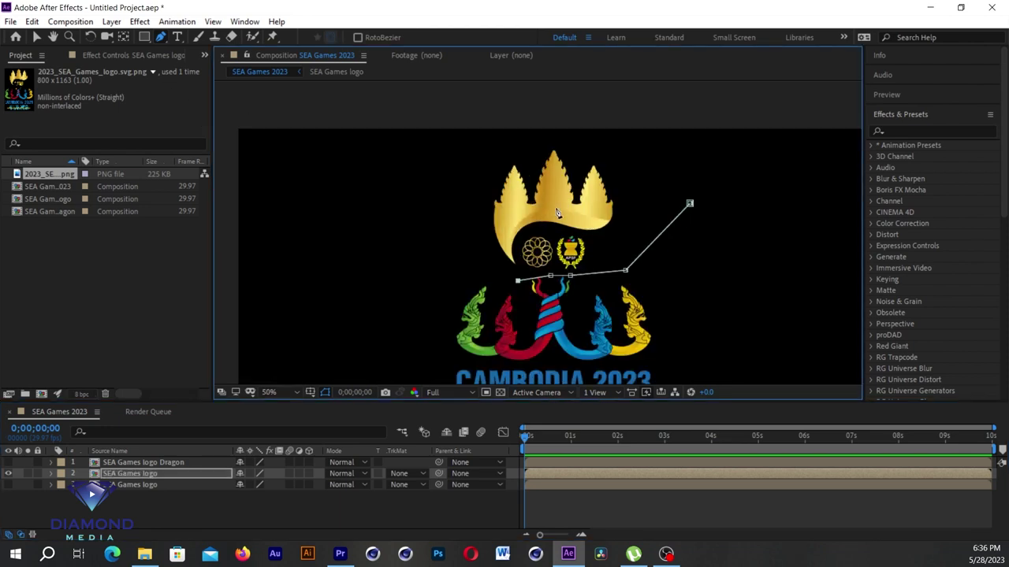
{"action": "key", "text": "ctrl+z"}
{"action": "left_click", "coordinate": [531, 271]}
{"action": "left_click", "coordinate": [494, 272]}
{"action": "left_click", "coordinate": [452, 205]}
{"action": "left_click", "coordinate": [478, 153]}
{"action": "left_click", "coordinate": [537, 128]}
{"action": "left_click", "coordinate": [635, 126]}
{"action": "left_click", "coordinate": [668, 147]}
{"action": "left_click", "coordinate": [690, 204]}
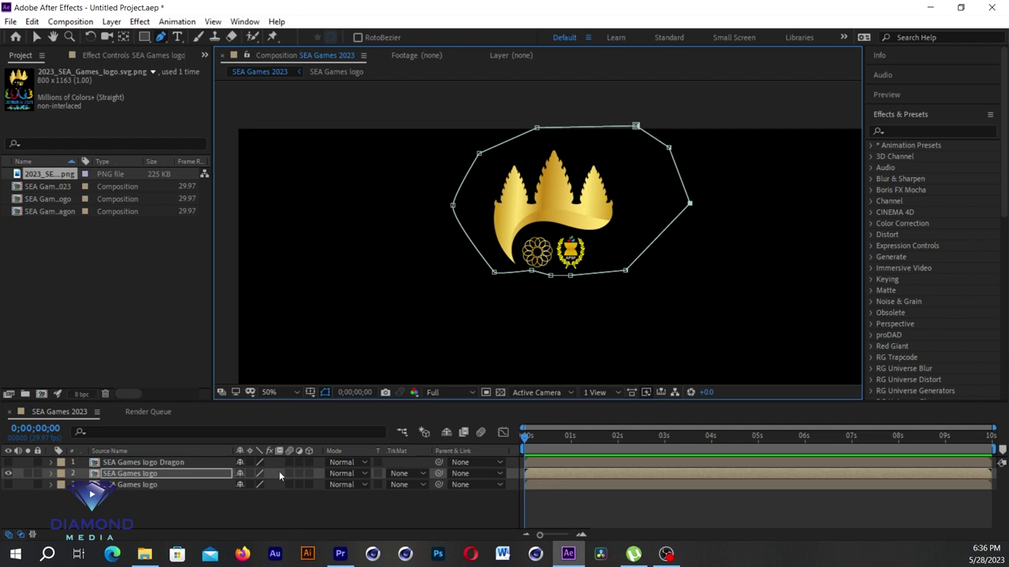
Pre-compose the crown layer as 'SEA Games logo Angkor' and show the Dragon layer again.
{"action": "right_click", "coordinate": [566, 473]}
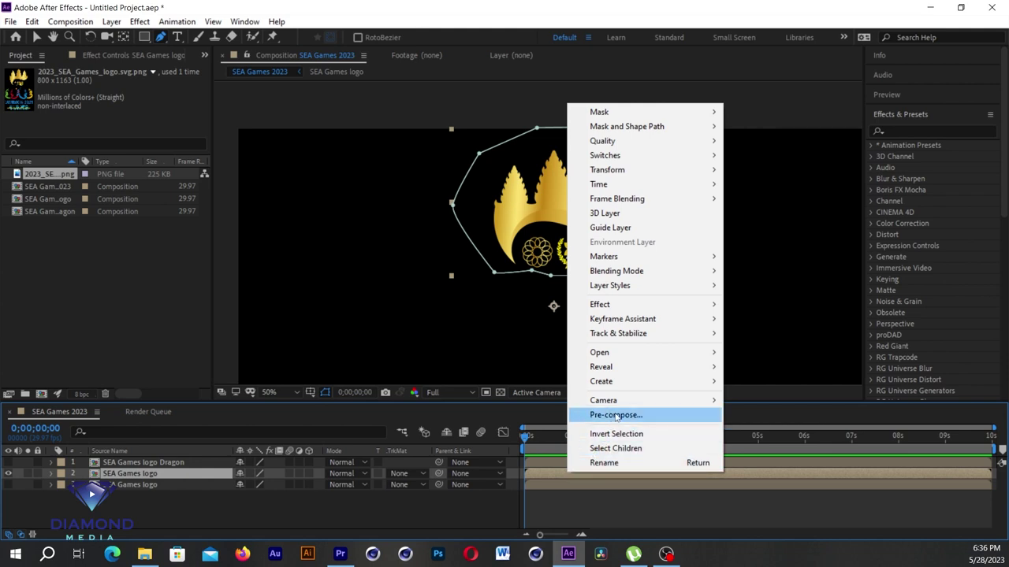
{"action": "left_click", "coordinate": [616, 414]}
{"action": "left_click", "coordinate": [435, 160]}
{"action": "key", "text": "BackSpace"}
{"action": "key", "text": "BackSpace"}
{"action": "key", "text": "BackSpace"}
{"action": "key", "text": "BackSpace"}
{"action": "key", "text": "BackSpace"}
{"action": "key", "text": "BackSpace"}
{"action": "type", "text": "Angkor"}
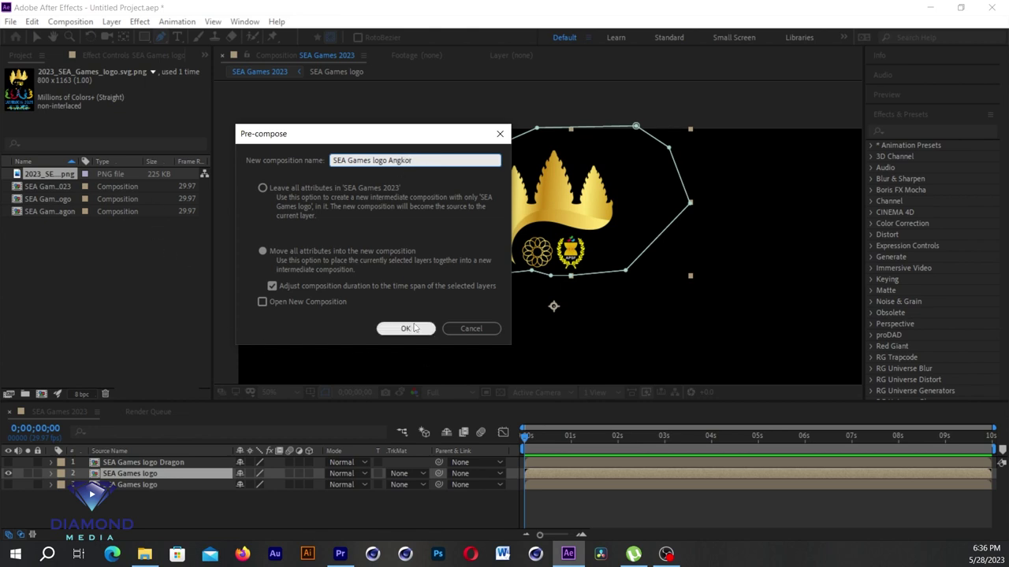
{"action": "left_click", "coordinate": [414, 327]}
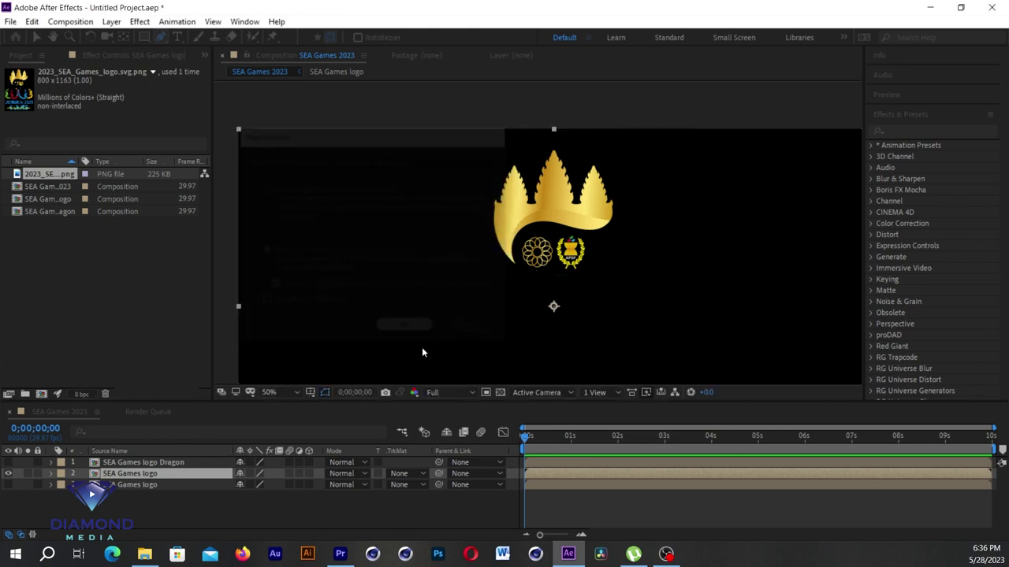
{"action": "left_click", "coordinate": [8, 463]}
{"action": "key", "text": "comma"}
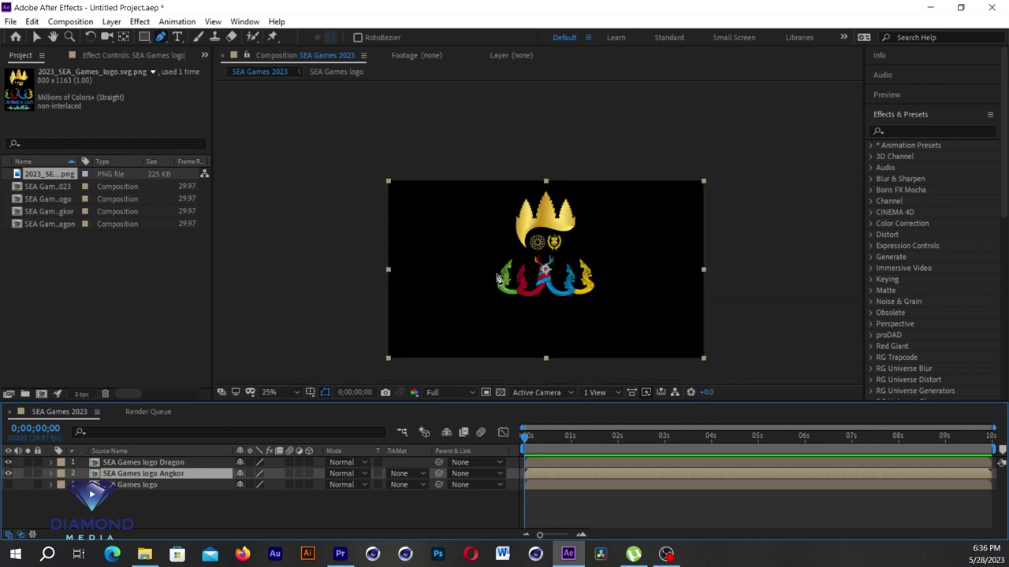
Hide the Dragon and Angkor layers, show the full logo layer, and enlarge the viewer.
{"action": "left_click", "coordinate": [8, 463]}
{"action": "left_click", "coordinate": [8, 474]}
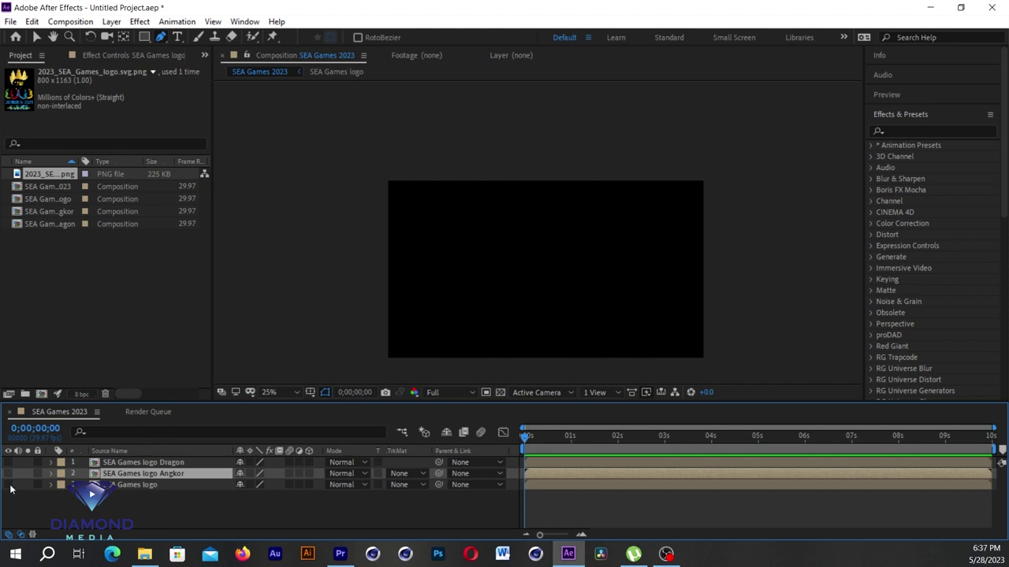
{"action": "left_click", "coordinate": [8, 484]}
{"action": "left_click", "coordinate": [112, 488]}
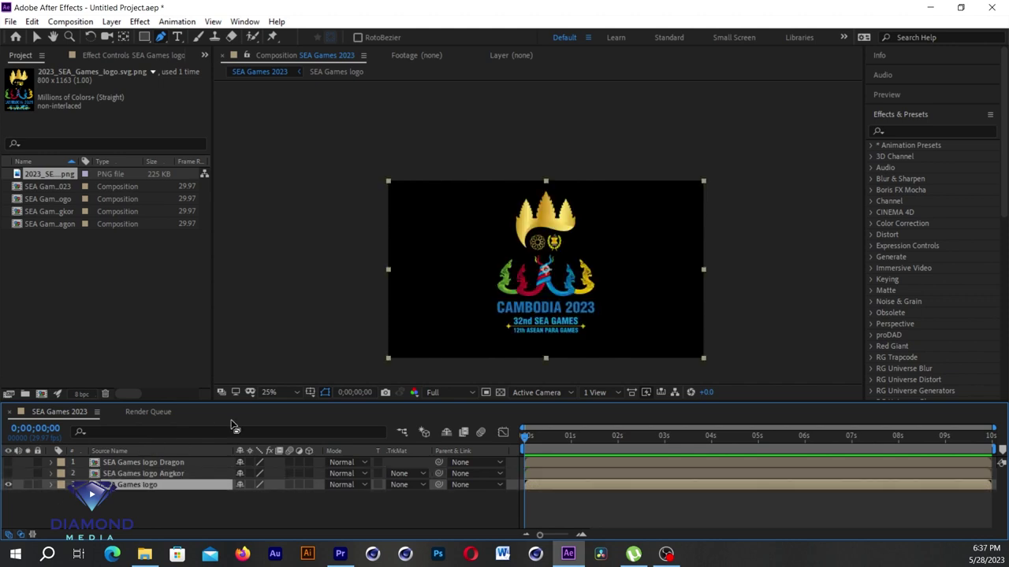
{"action": "scroll", "coordinate": [567, 246], "scroll_direction": "up", "scroll_amount": 1}
{"action": "scroll", "coordinate": [567, 246], "scroll_direction": "up", "scroll_amount": 2}
{"action": "scroll", "coordinate": [568, 245], "scroll_direction": "down", "scroll_amount": 1}
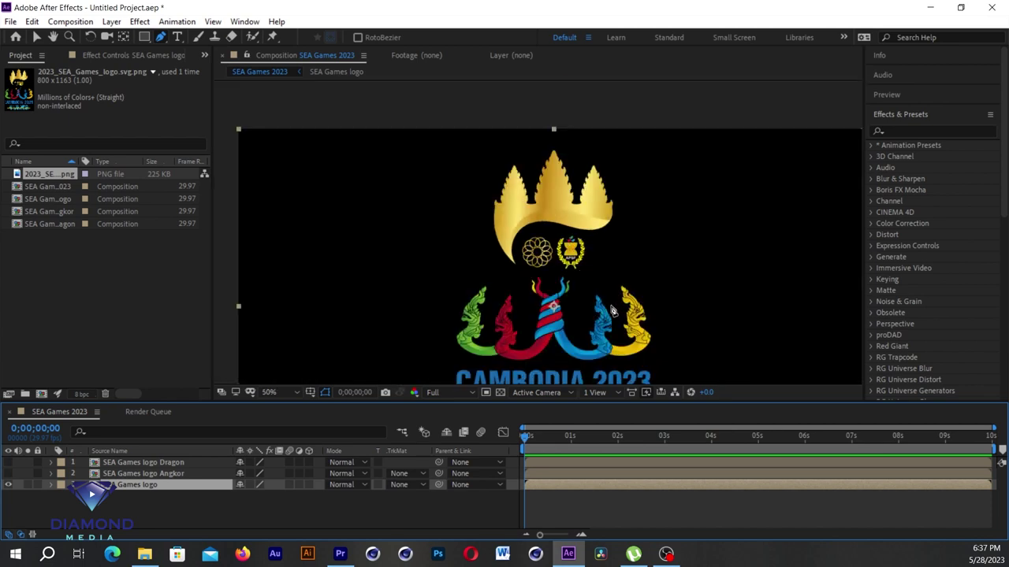
{"action": "scroll", "coordinate": [616, 307], "scroll_direction": "down", "scroll_amount": 1}
{"action": "scroll", "coordinate": [611, 329], "scroll_direction": "down", "scroll_amount": 2}
{"action": "left_click_drag", "start_coordinate": [621, 400], "coordinate": [618, 425]}
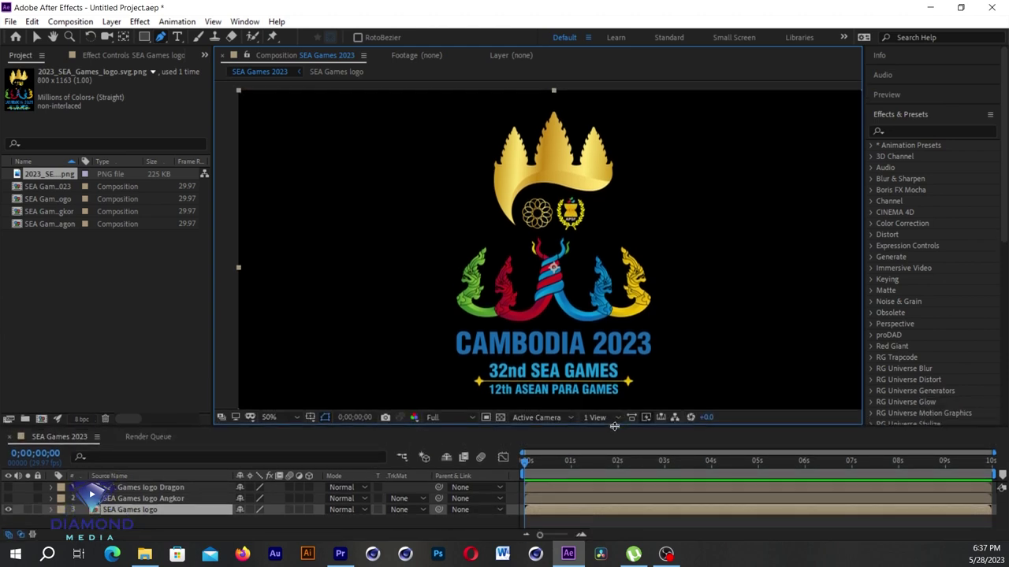
{"action": "scroll", "coordinate": [593, 251], "scroll_direction": "down", "scroll_amount": 2}
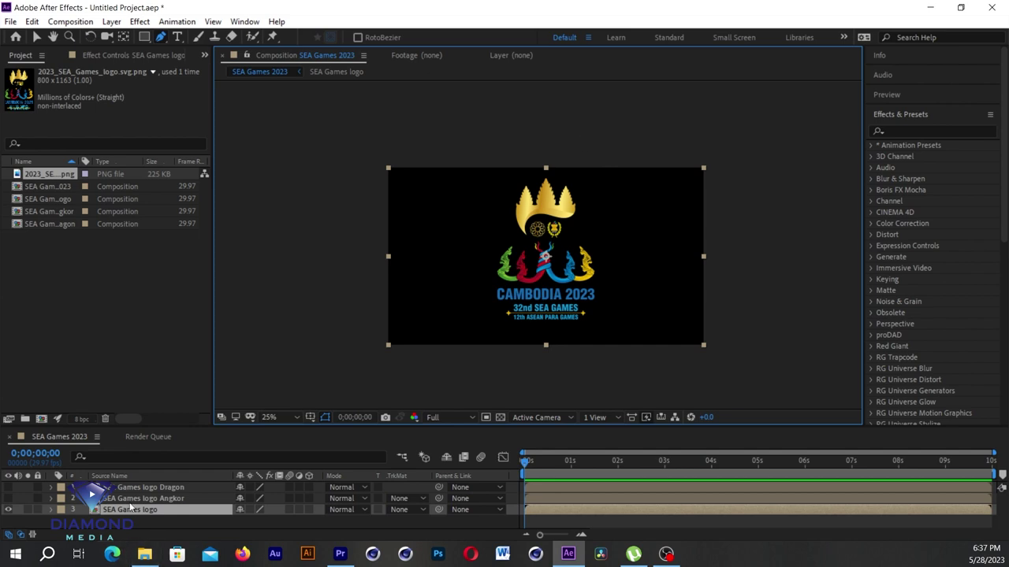
{"action": "left_click", "coordinate": [118, 499]}
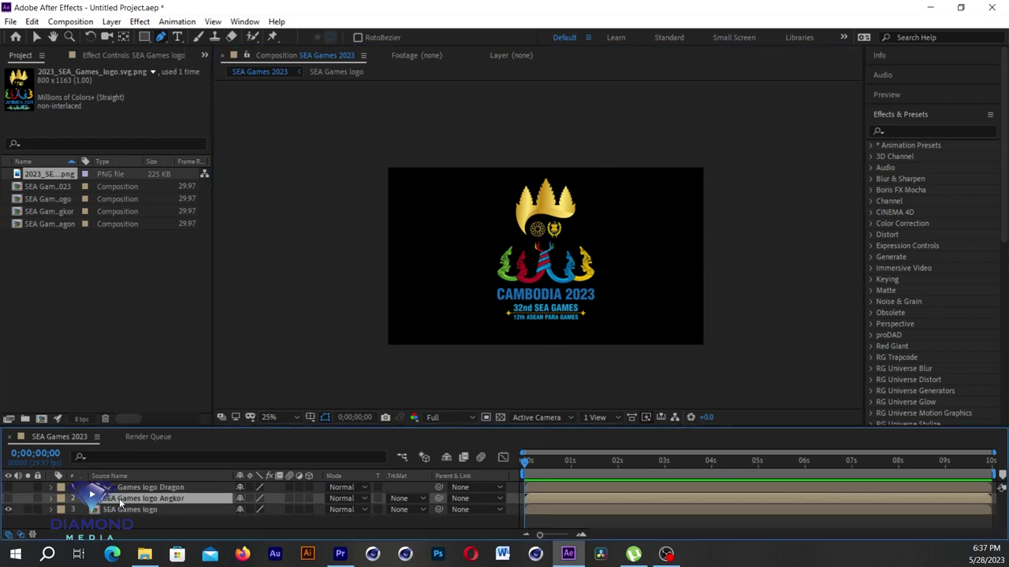
Delete the Angkor and Dragon layers, leaving the SEA Games logo layer selected.
{"action": "key", "text": "Delete"}
{"action": "left_click", "coordinate": [116, 488]}
{"action": "key", "text": "Delete"}
{"action": "left_click", "coordinate": [116, 489]}
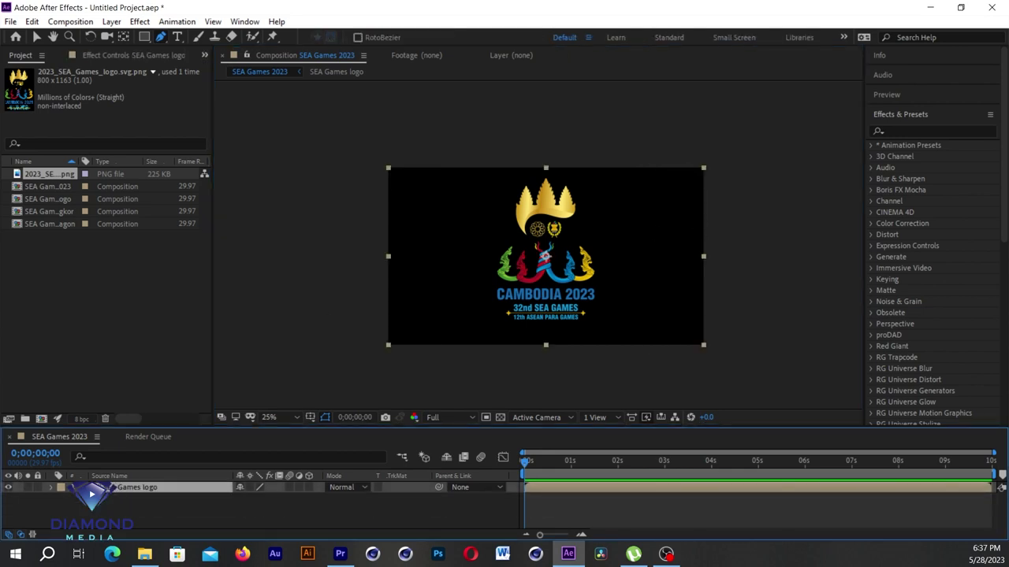
{"action": "scroll", "coordinate": [579, 257], "scroll_direction": "up", "scroll_amount": 2}
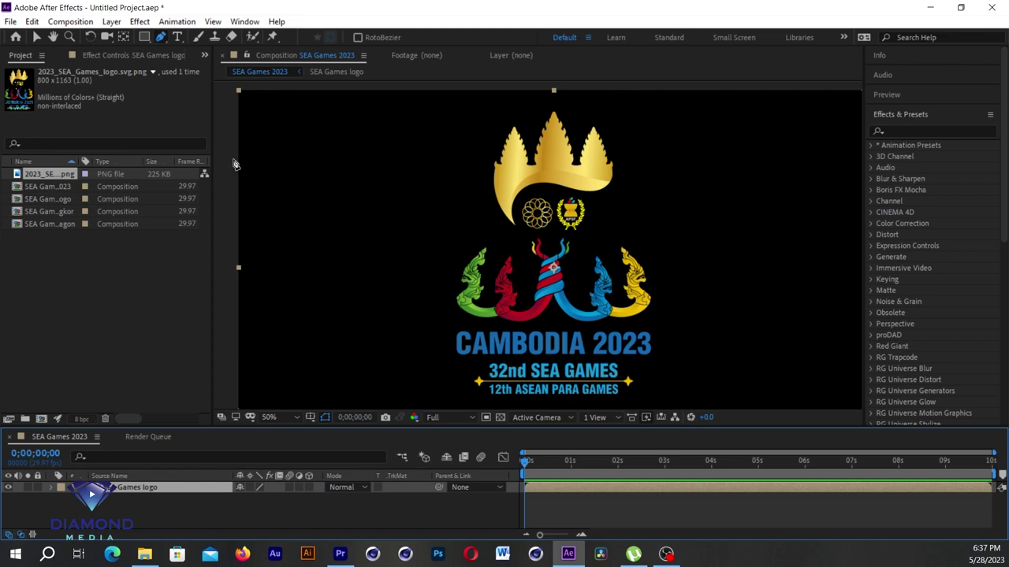
{"action": "left_click", "coordinate": [112, 23]}
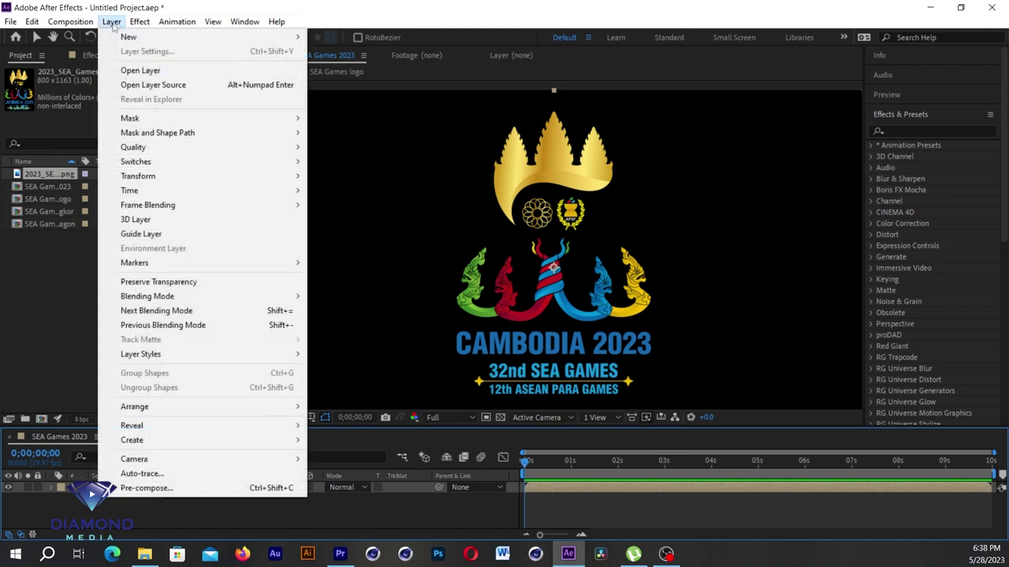
Auto-trace the logo layer's alpha channel onto a new layer with default settings.
{"action": "left_click", "coordinate": [156, 475]}
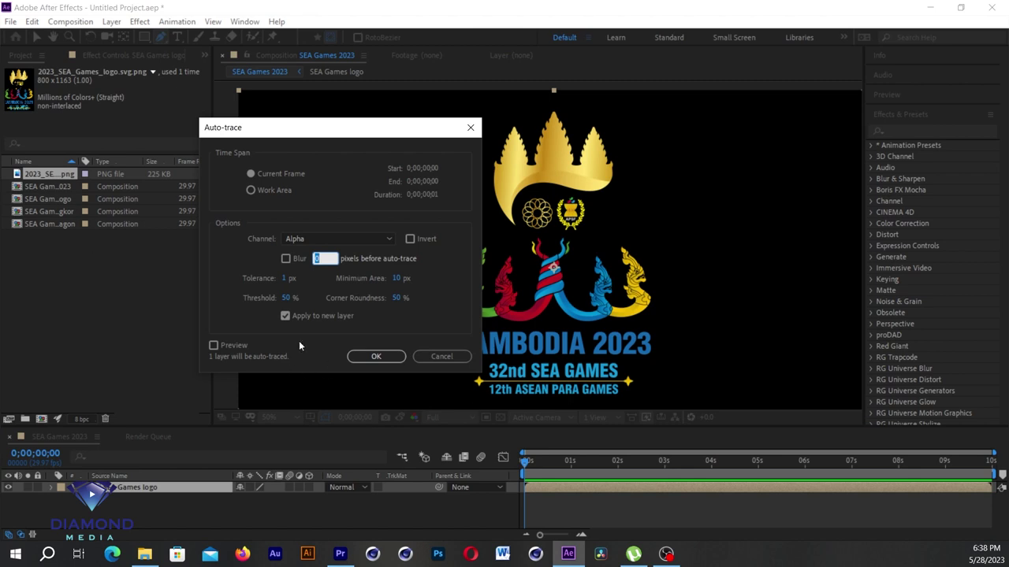
{"action": "left_click", "coordinate": [375, 358]}
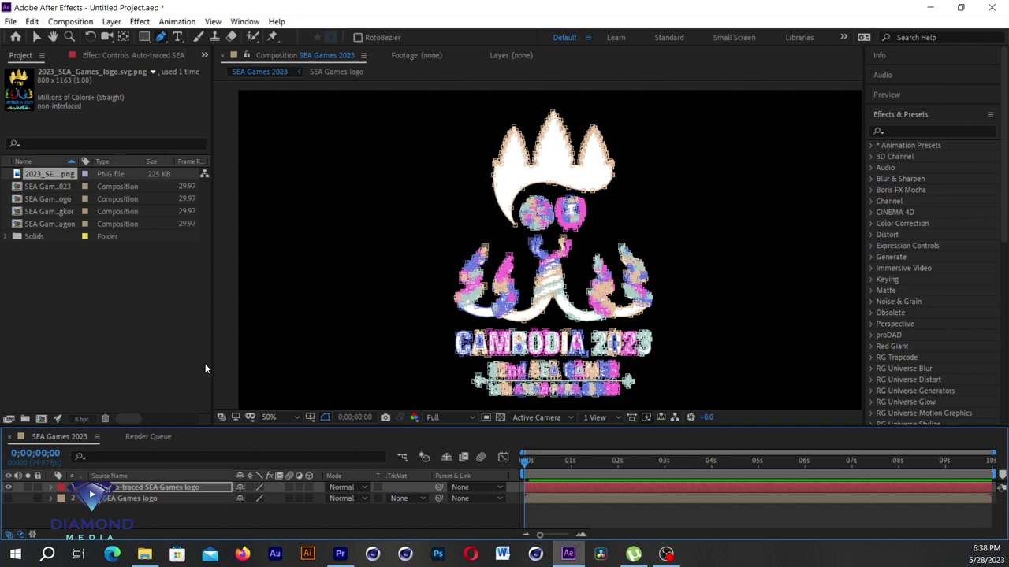
{"action": "scroll", "coordinate": [619, 220], "scroll_direction": "down", "scroll_amount": 4}
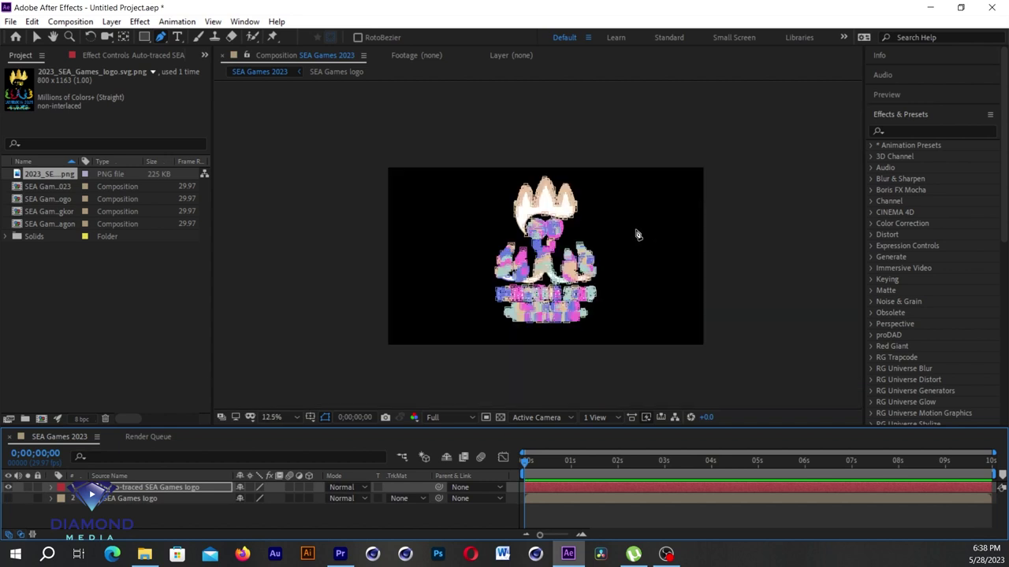
{"action": "scroll", "coordinate": [637, 231], "scroll_direction": "up", "scroll_amount": 2}
{"action": "key", "text": "period"}
{"action": "key", "text": "period"}
{"action": "key", "text": "h"}
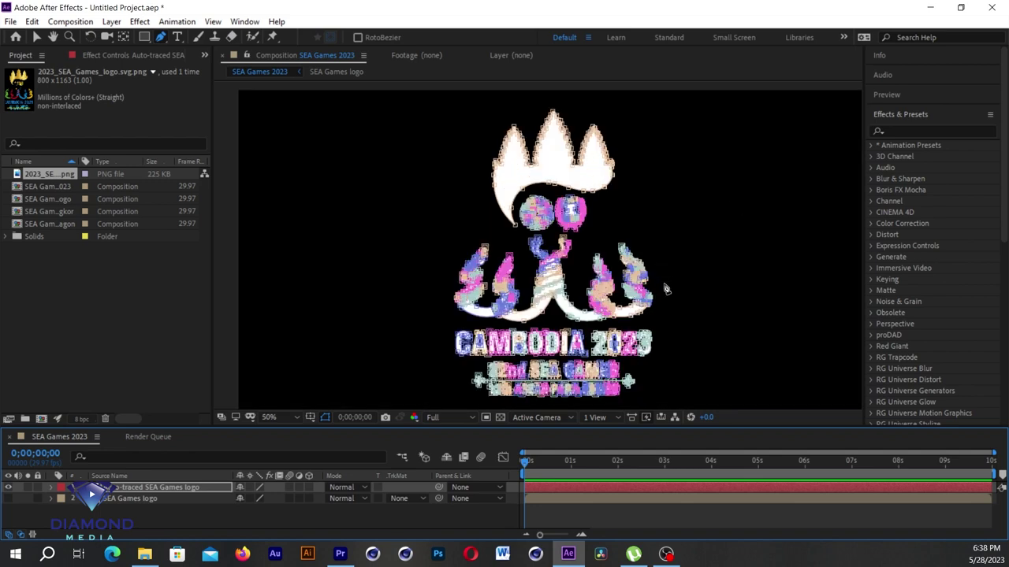
{"action": "key", "text": "g"}
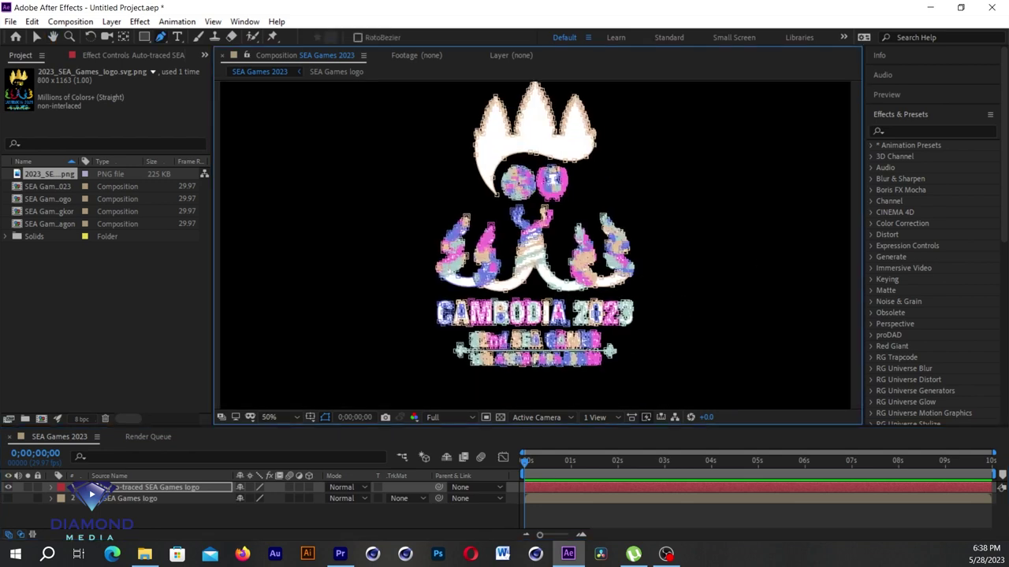
{"action": "scroll", "coordinate": [998, 365], "scroll_direction": "down", "scroll_amount": 10}
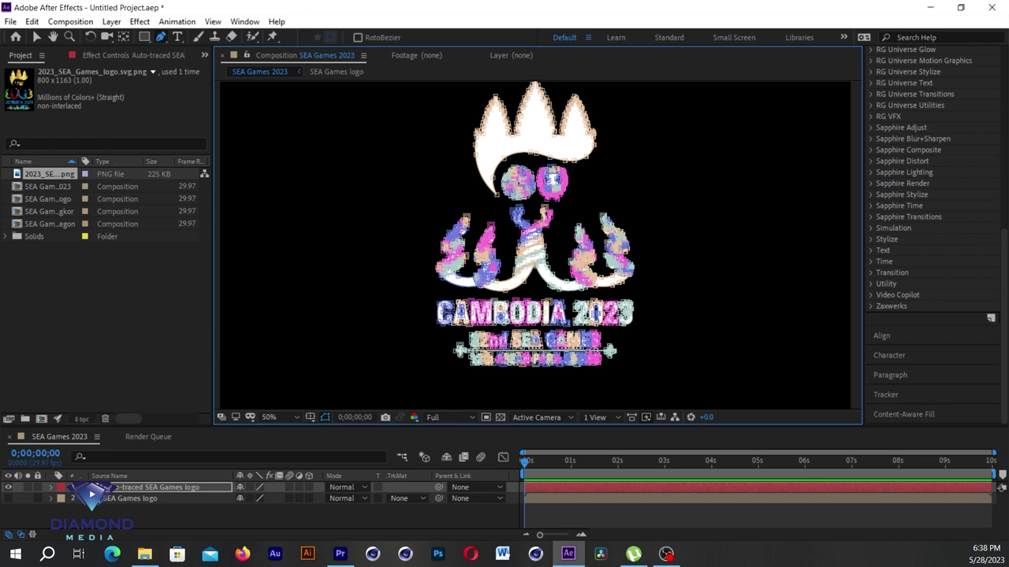
Apply Video Copilot's Saber to the Auto-traced SEA Games logo layer and widen Effect Controls.
{"action": "left_click", "coordinate": [871, 295]}
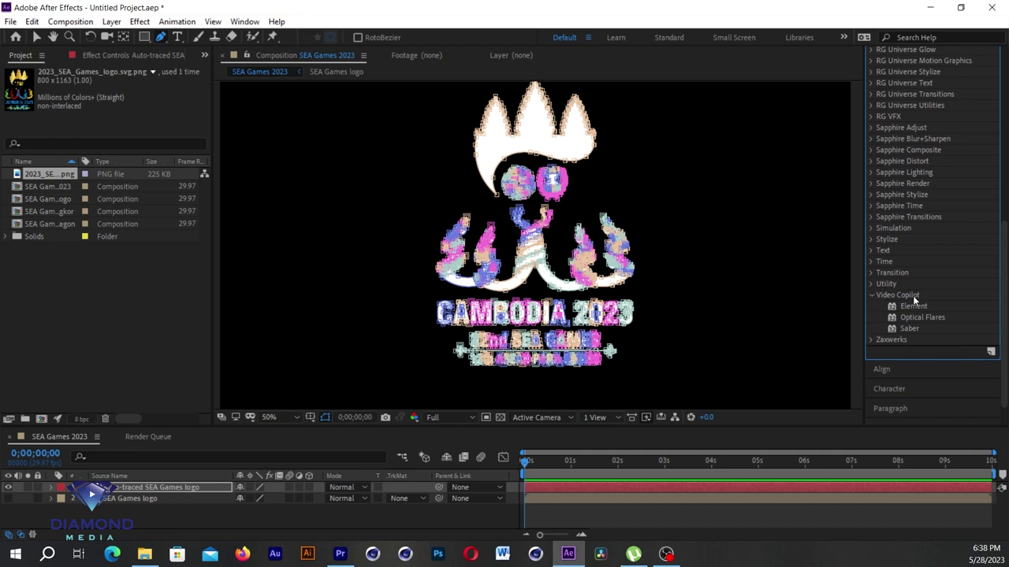
{"action": "mouse_move", "coordinate": [911, 329]}
{"action": "left_mouse_down"}
{"action": "mouse_move", "coordinate": [559, 496]}
{"action": "mouse_move", "coordinate": [561, 486]}
{"action": "left_mouse_up"}
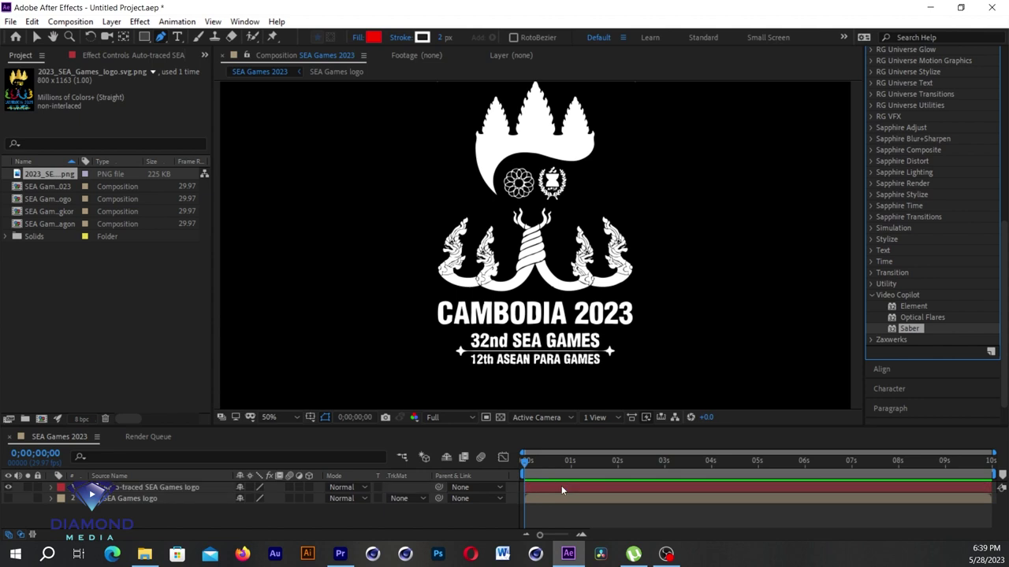
{"action": "left_click_drag", "start_coordinate": [561, 485], "coordinate": [561, 486]}
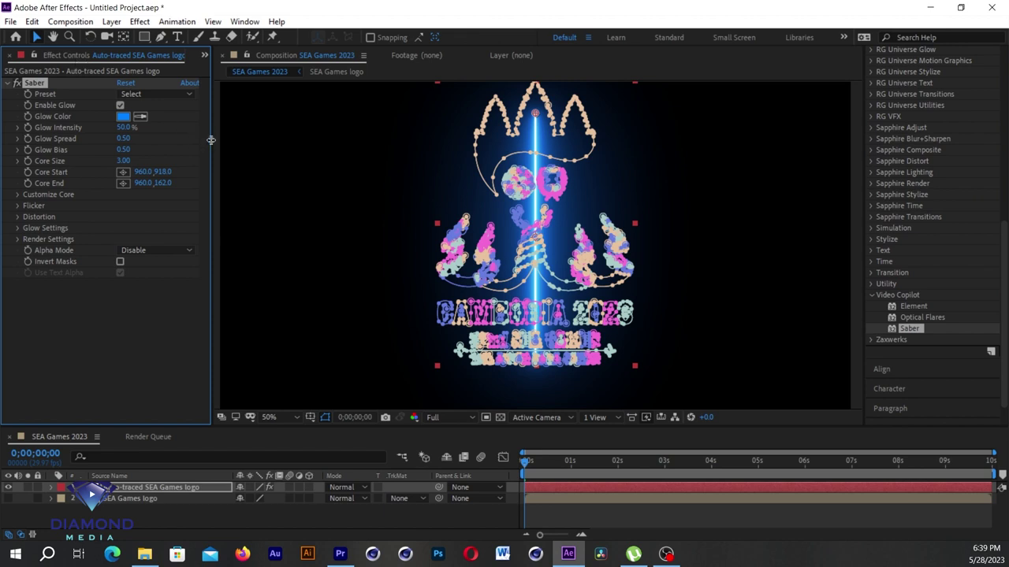
{"action": "left_click_drag", "start_coordinate": [211, 141], "coordinate": [276, 152]}
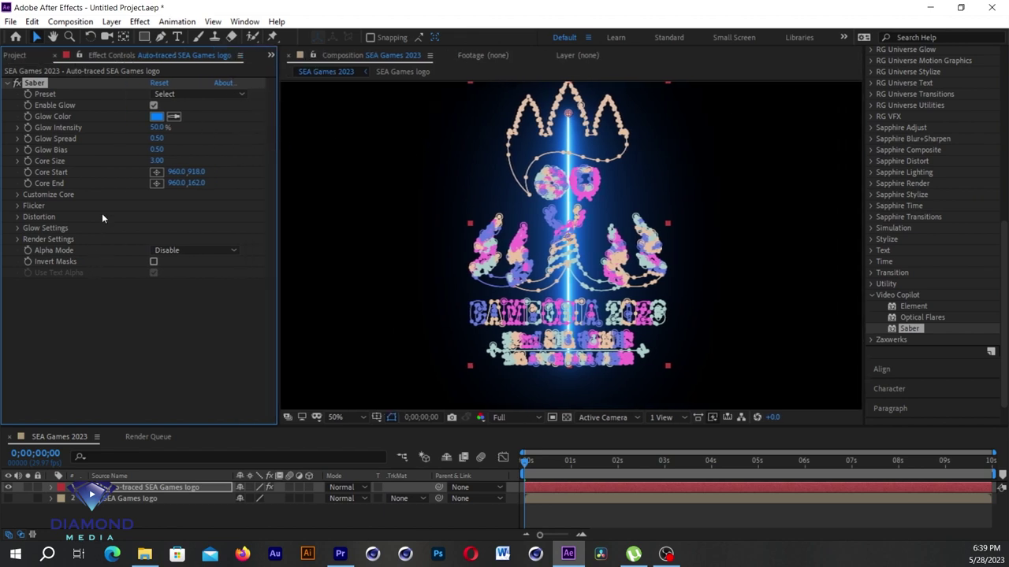
{"action": "left_click", "coordinate": [244, 23]}
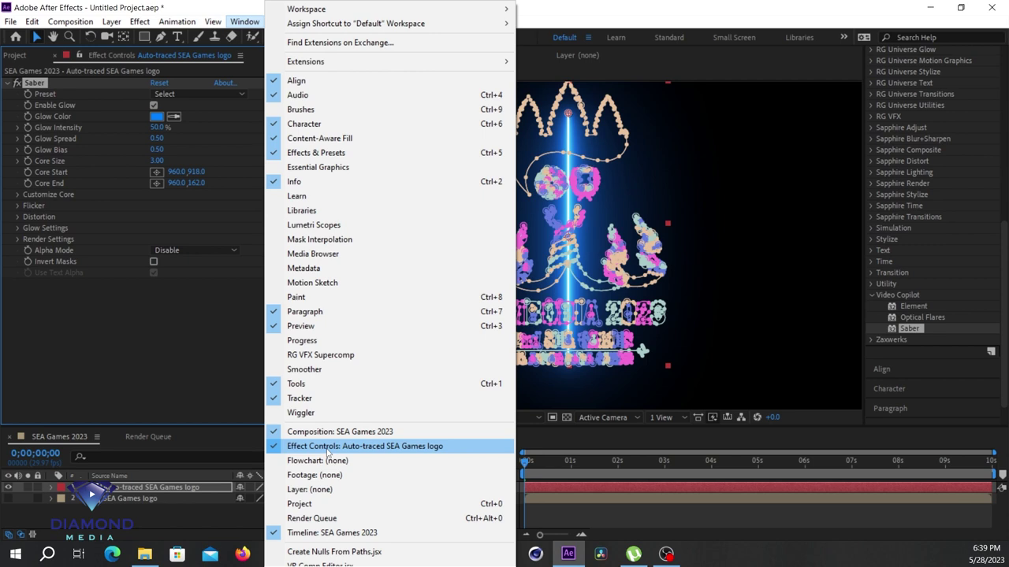
{"action": "left_click", "coordinate": [538, 489]}
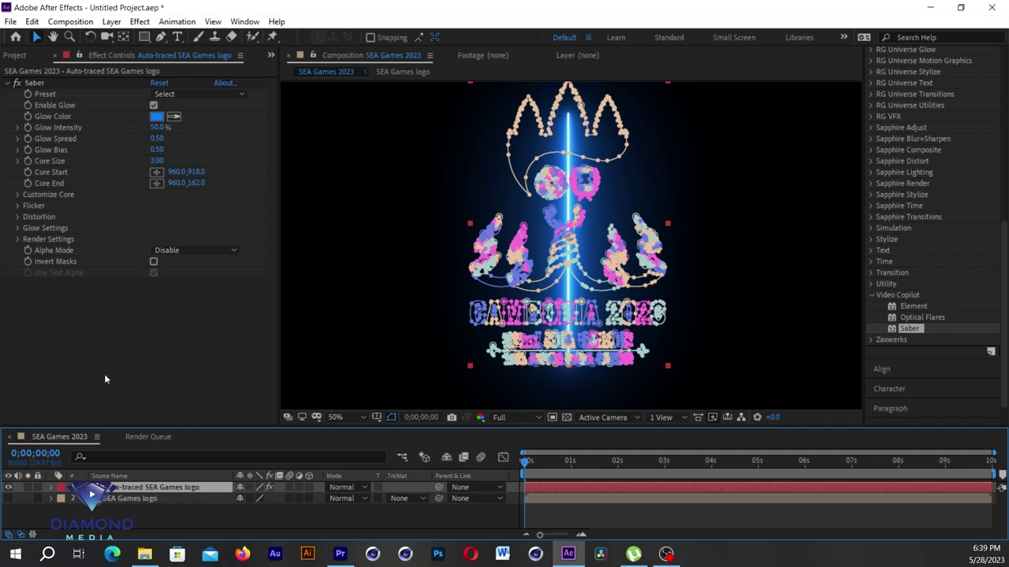
{"action": "left_click", "coordinate": [20, 205]}
Switch the Saber core type to Layer Masks and lower glow intensity to 11%.
{"action": "left_click", "coordinate": [19, 198]}
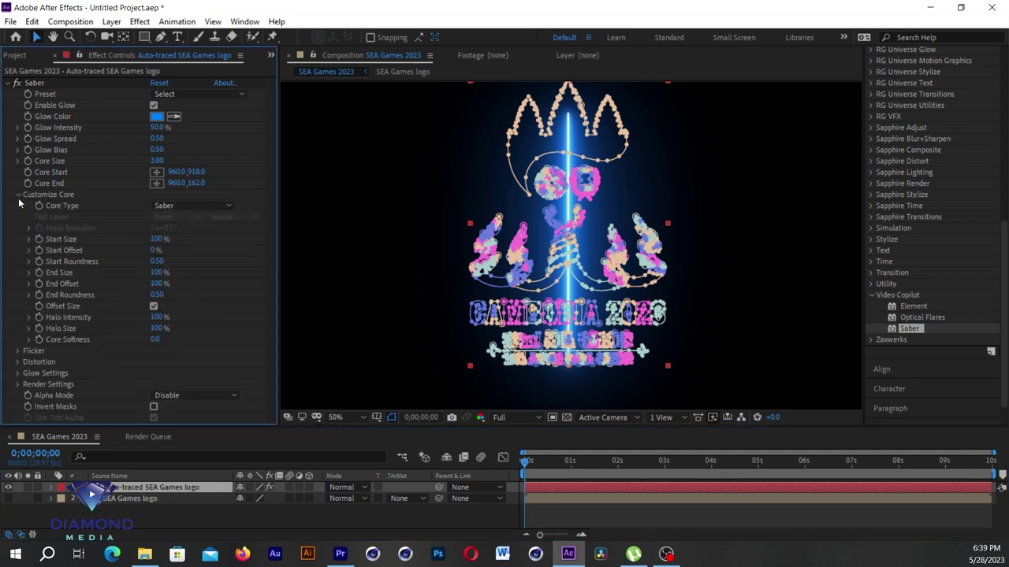
{"action": "left_click", "coordinate": [173, 206]}
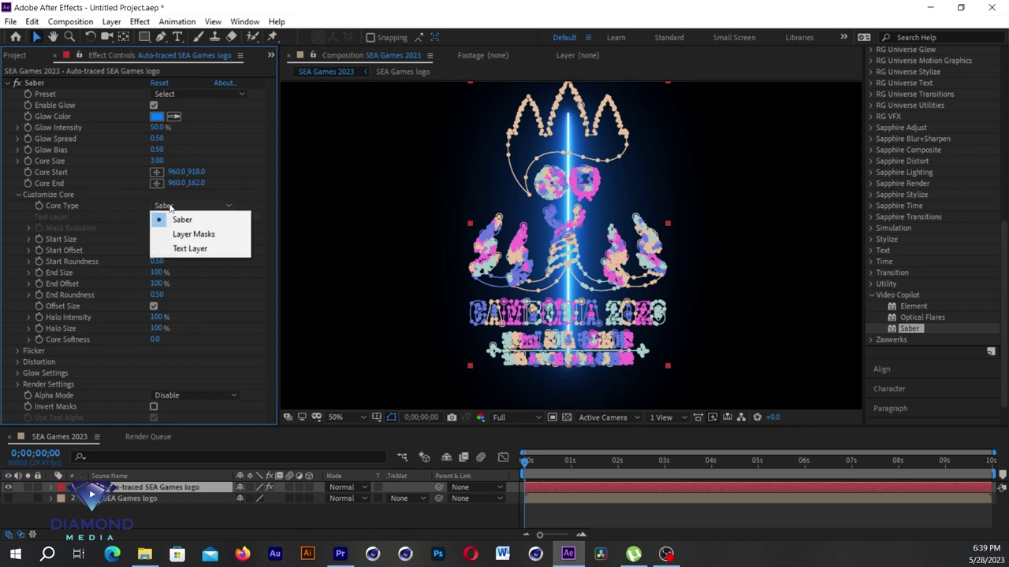
{"action": "left_click", "coordinate": [204, 234]}
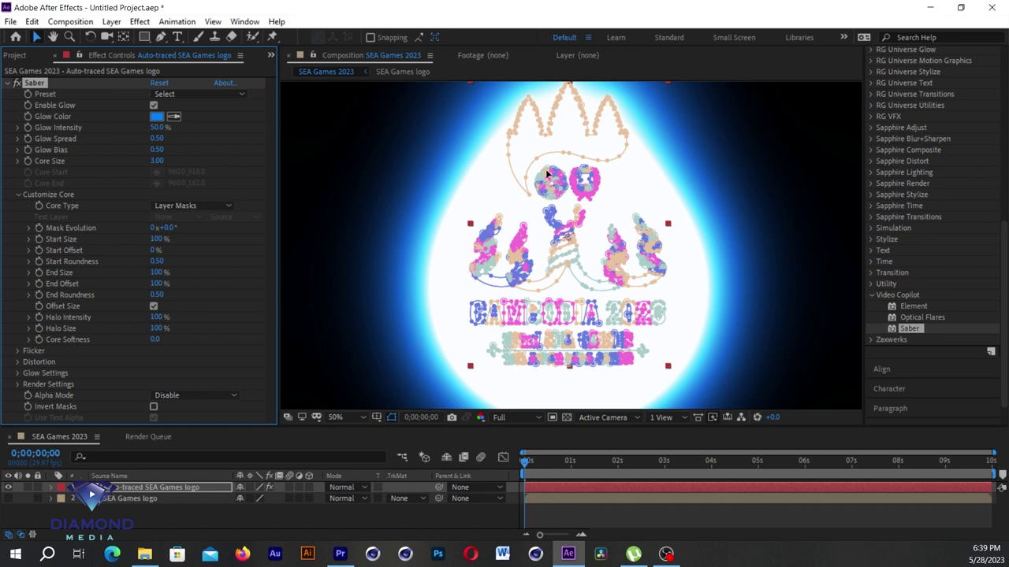
{"action": "key", "text": "comma"}
{"action": "key", "text": "comma"}
{"action": "left_click", "coordinate": [820, 262]}
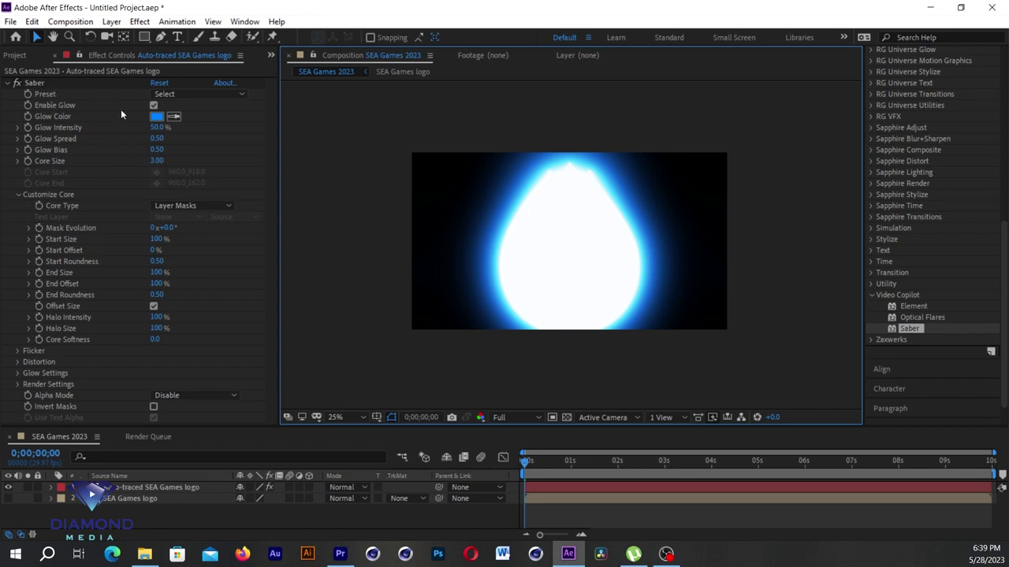
{"action": "mouse_move", "coordinate": [157, 127]}
{"action": "left_mouse_down"}
{"action": "mouse_move", "coordinate": [129, 127]}
{"action": "mouse_move", "coordinate": [138, 128]}
{"action": "left_mouse_up"}
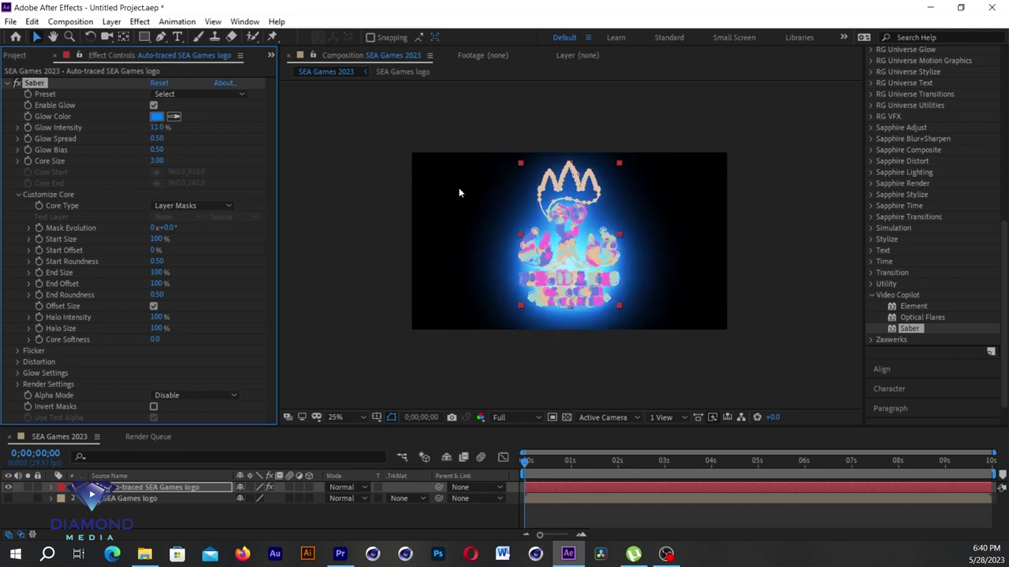
{"action": "left_click", "coordinate": [803, 216]}
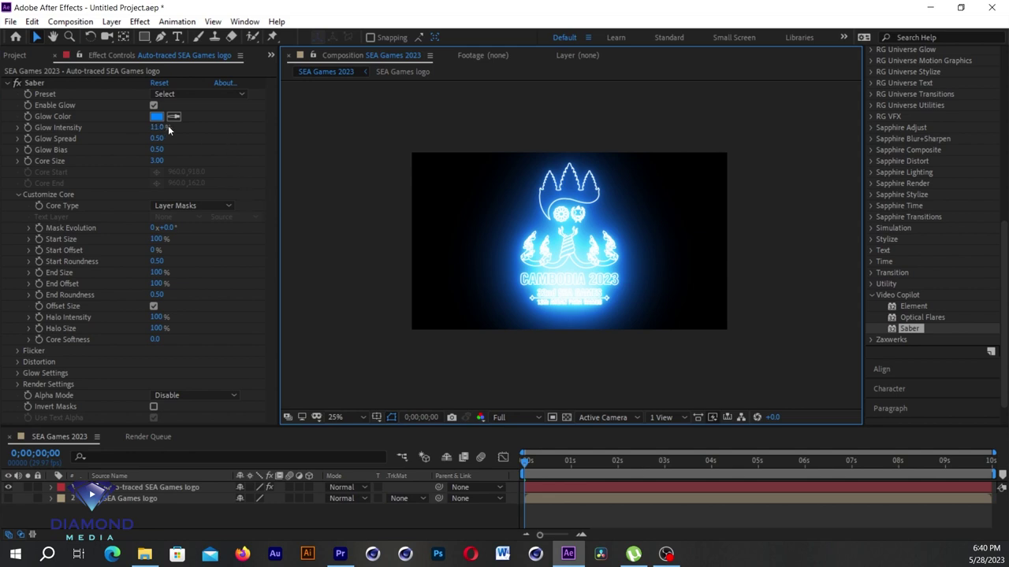
Set the Saber glow spread to 0.79 and the core size to 5.
{"action": "left_click", "coordinate": [530, 203]}
{"action": "left_click_drag", "start_coordinate": [158, 139], "coordinate": [176, 137]}
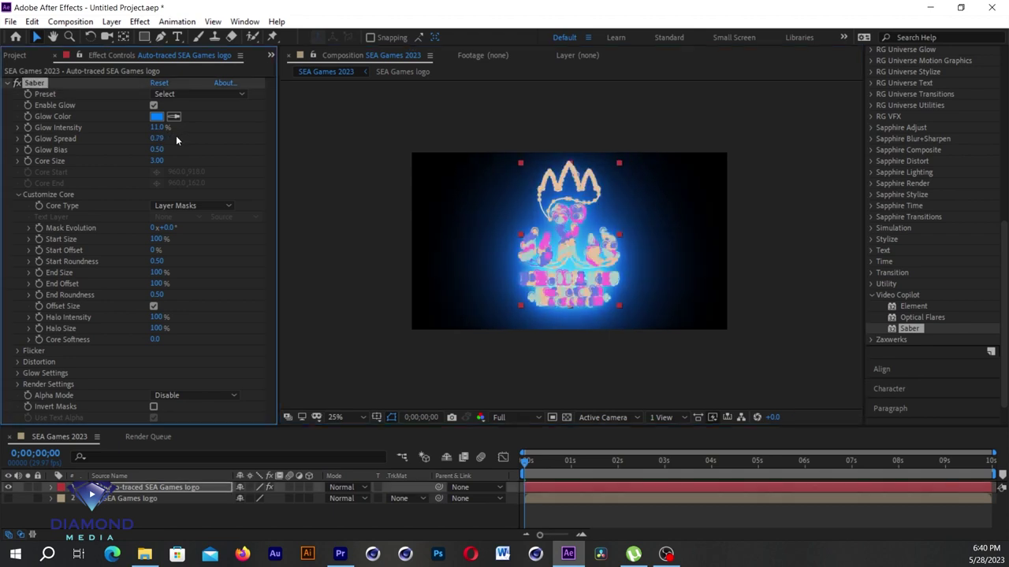
{"action": "left_click_drag", "start_coordinate": [157, 162], "coordinate": [767, 248]}
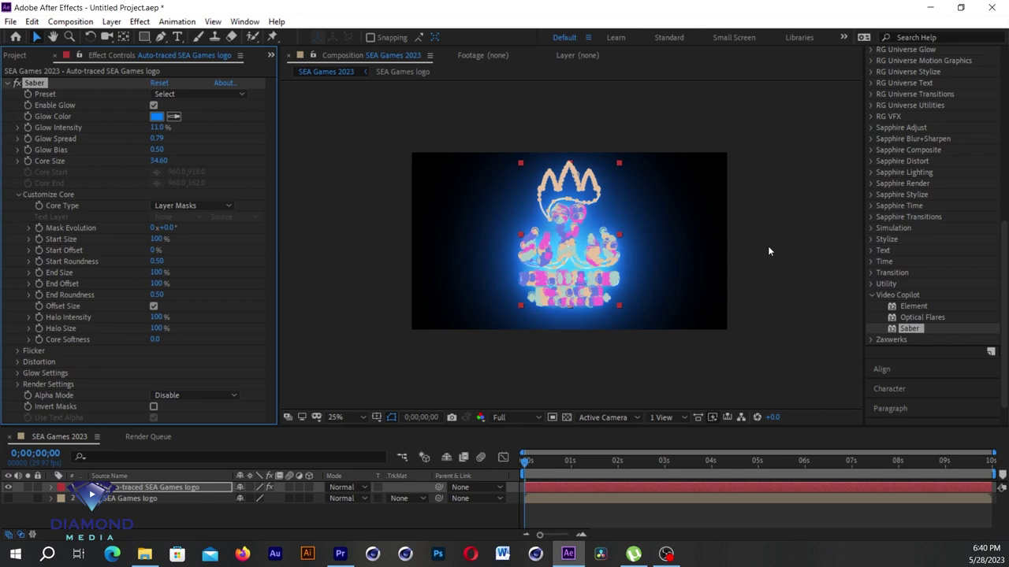
{"action": "scroll", "coordinate": [646, 227], "scroll_direction": "up", "scroll_amount": 1}
{"action": "left_click_drag", "start_coordinate": [165, 160], "coordinate": [55, 208]}
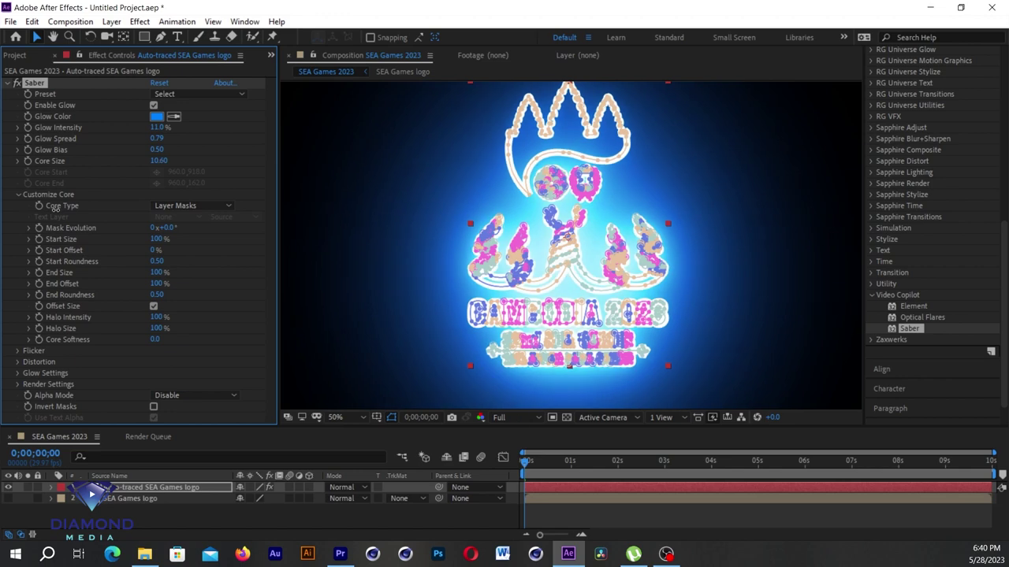
{"action": "left_click", "coordinate": [156, 160]}
{"action": "type", "text": "5"}
{"action": "scroll", "coordinate": [728, 190], "scroll_direction": "down", "scroll_amount": 2}
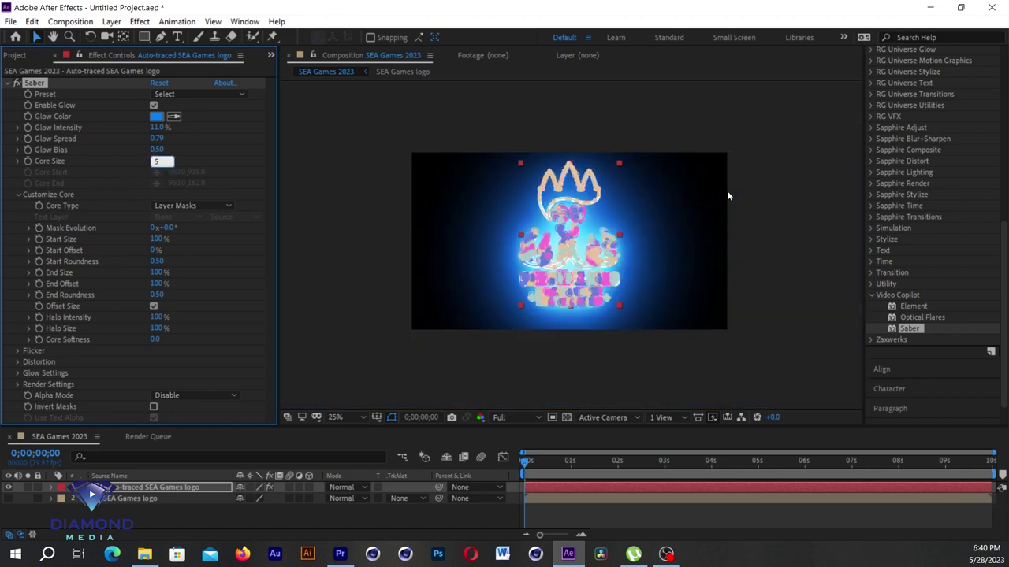
{"action": "key", "text": "Return"}
{"action": "scroll", "coordinate": [727, 193], "scroll_direction": "up", "scroll_amount": 2}
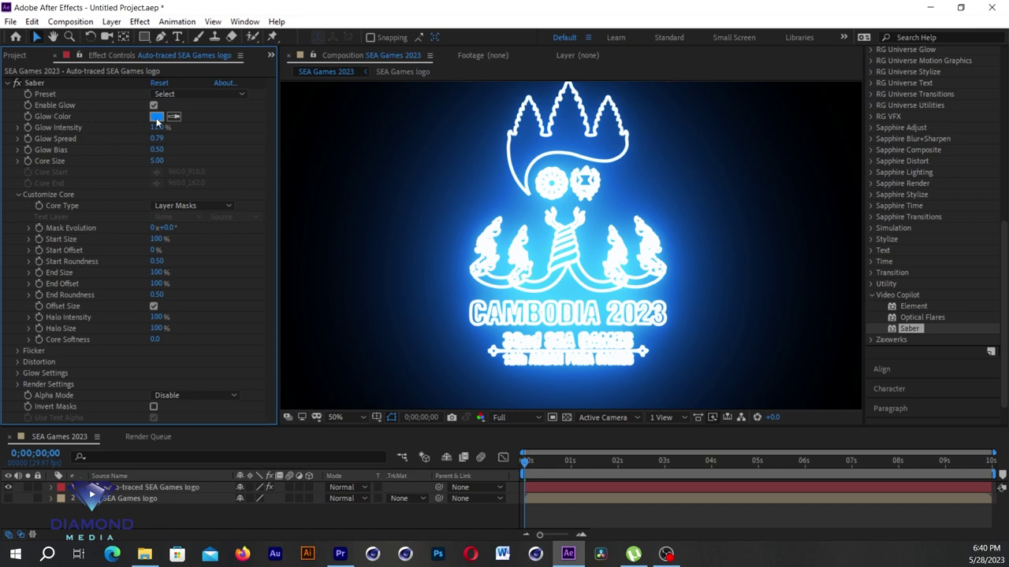
Change the Saber glow colour to orange-red.
{"action": "left_click", "coordinate": [157, 118]}
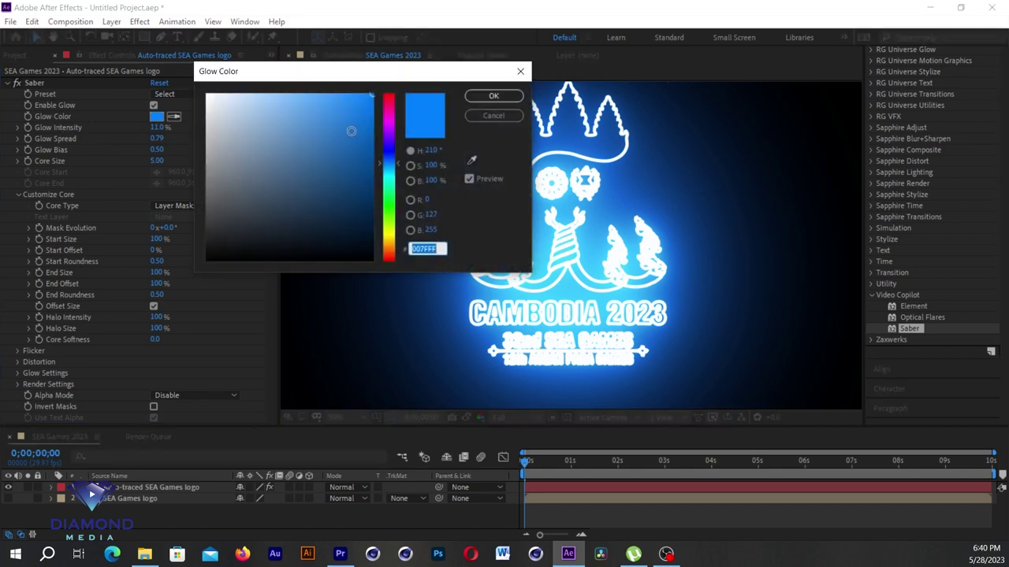
{"action": "left_click", "coordinate": [388, 114]}
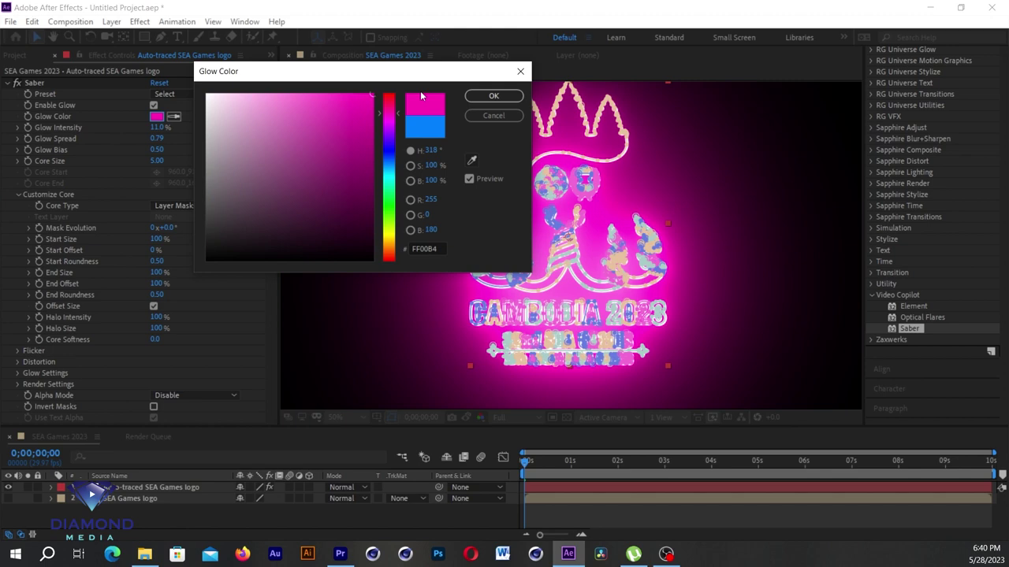
{"action": "left_click_drag", "start_coordinate": [389, 114], "coordinate": [389, 104]}
{"action": "left_click", "coordinate": [387, 255]}
{"action": "left_click", "coordinate": [490, 95]}
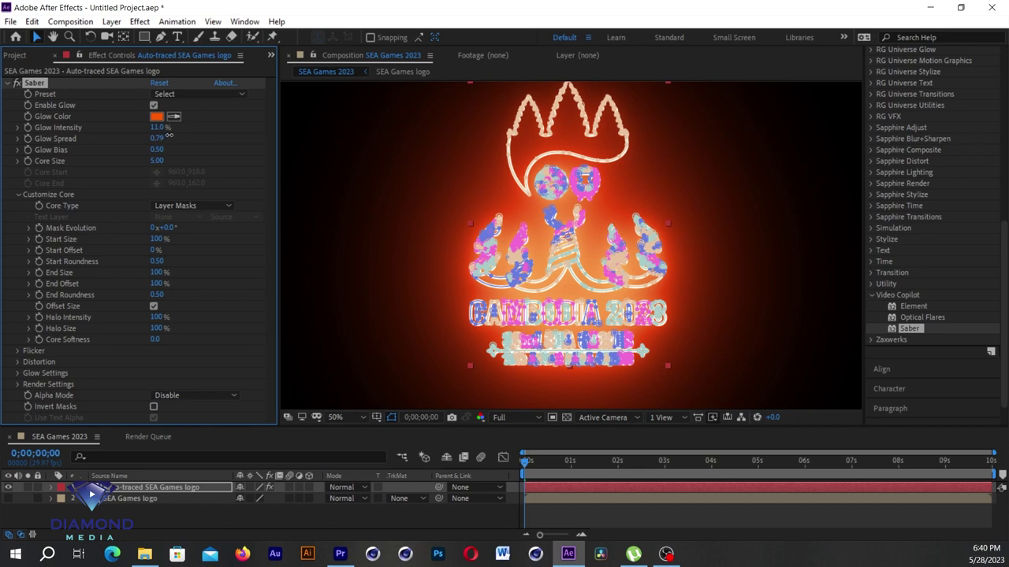
Set glow spread to 0.74, core size to 4 and glow bias to 0.36.
{"action": "left_click_drag", "start_coordinate": [169, 136], "coordinate": [156, 139]}
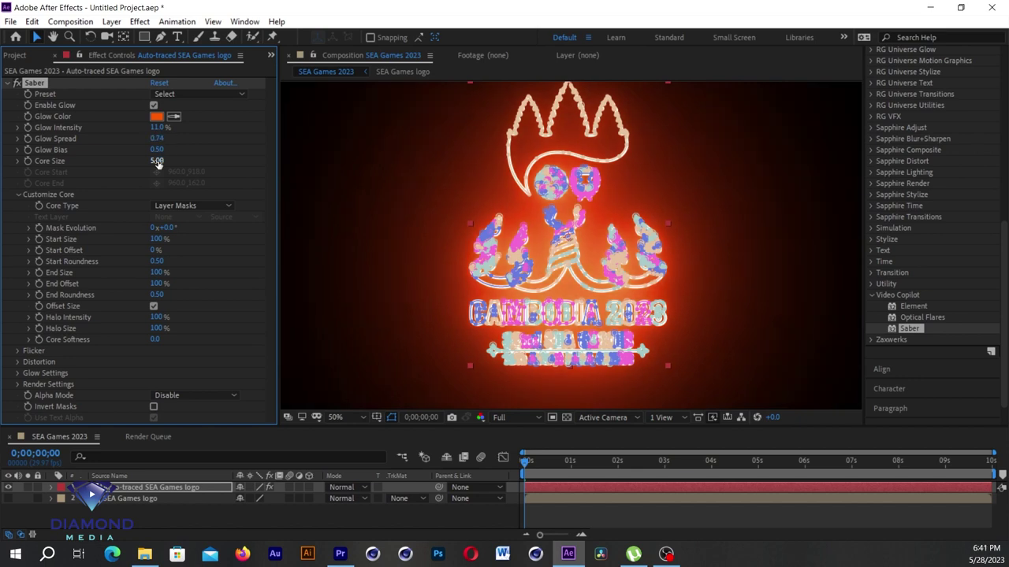
{"action": "left_click", "coordinate": [157, 161]}
{"action": "type", "text": "3"}
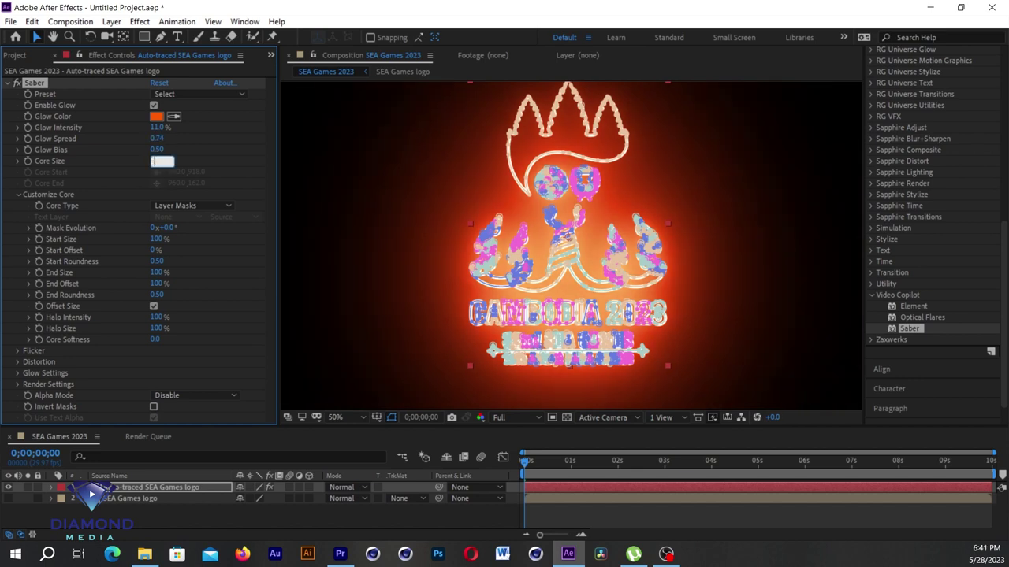
{"action": "type", "text": "4"}
{"action": "key", "text": "Return"}
{"action": "left_click_drag", "start_coordinate": [160, 147], "coordinate": [165, 148]}
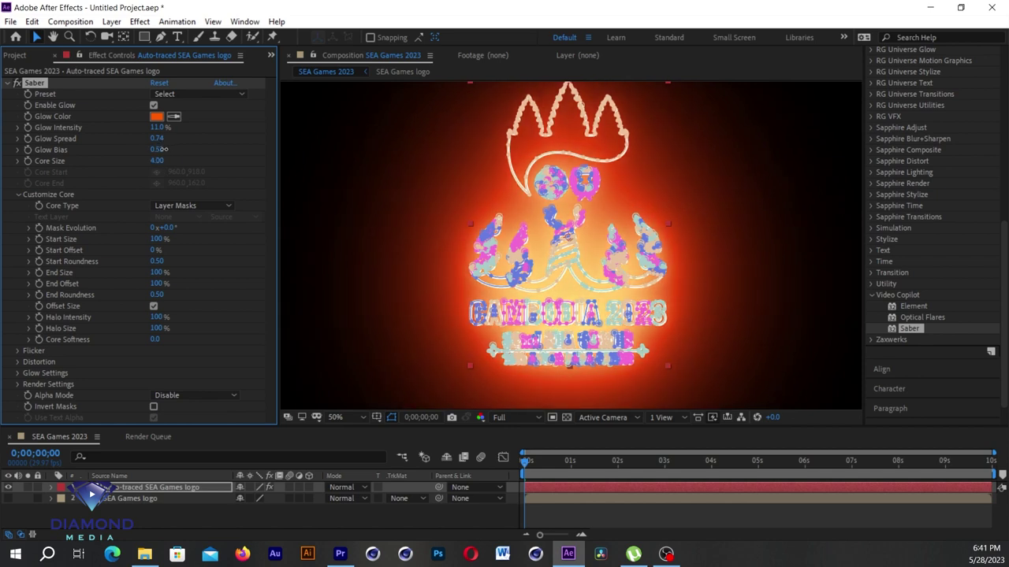
{"action": "left_click_drag", "start_coordinate": [165, 148], "coordinate": [155, 152]}
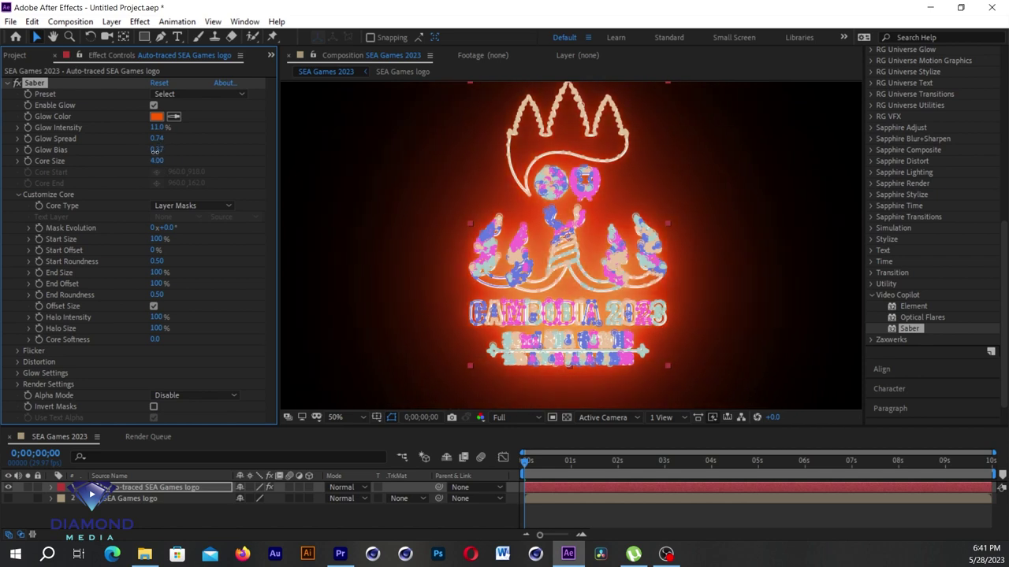
{"action": "left_click_drag", "start_coordinate": [155, 152], "coordinate": [159, 154]}
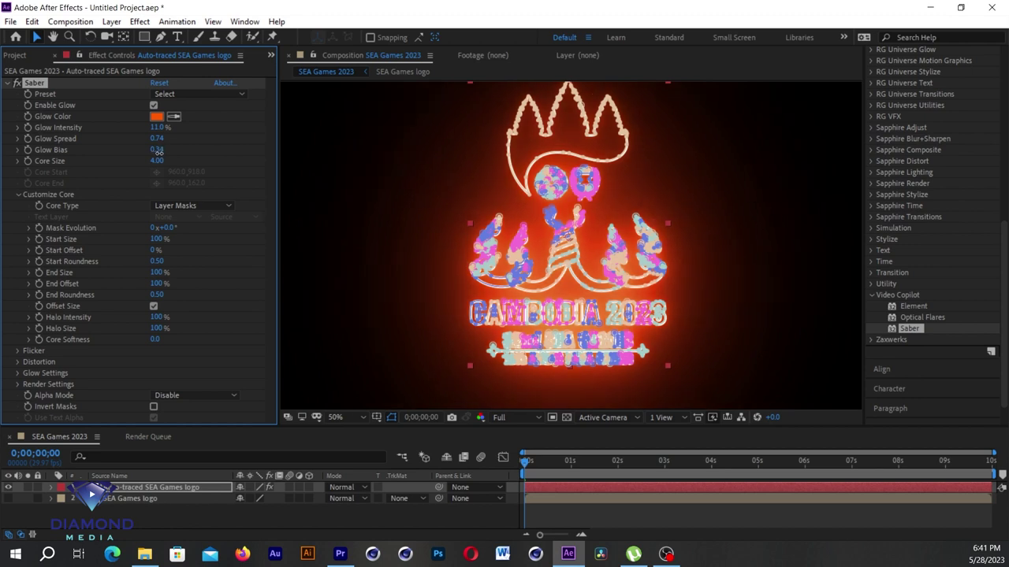
{"action": "key", "text": "comma"}
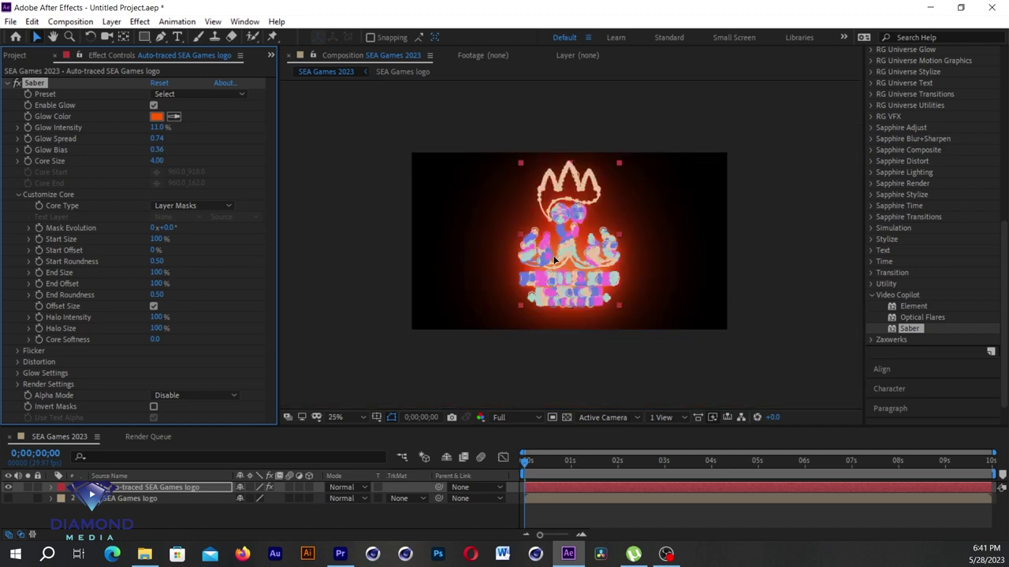
{"action": "left_click", "coordinate": [804, 235]}
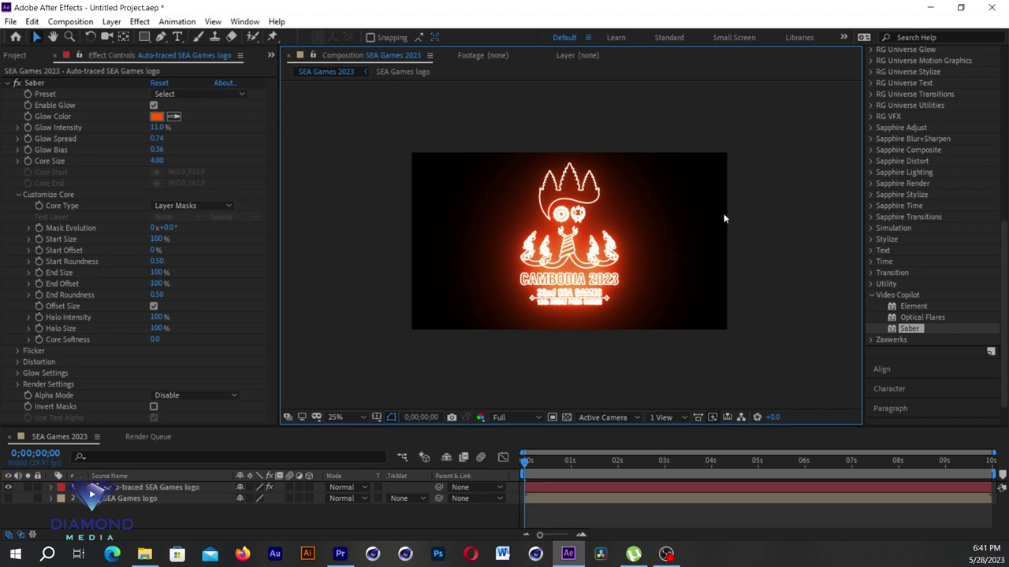
{"action": "left_click", "coordinate": [241, 93]}
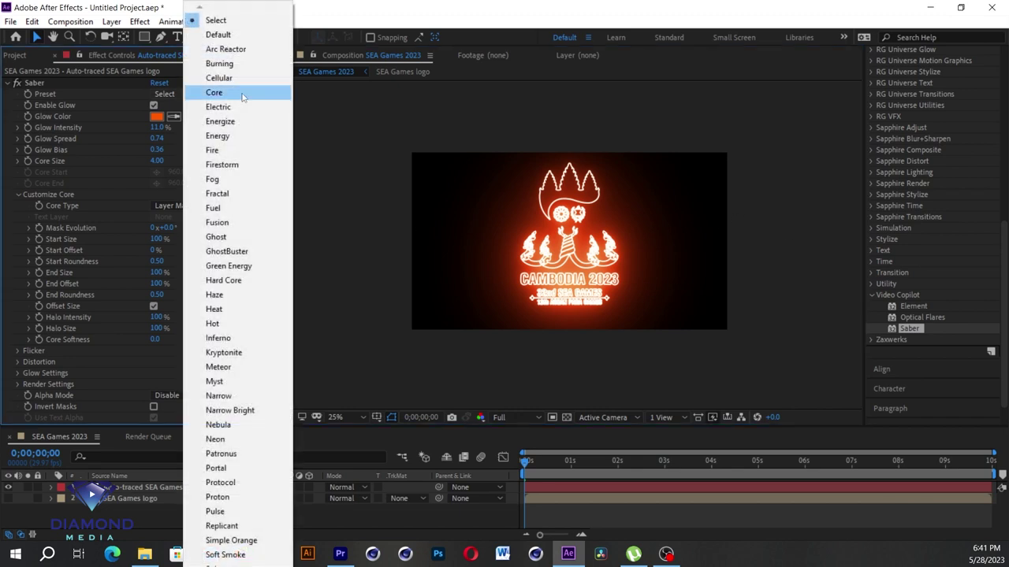
Try the Saber Fire preset, revert it, and thin the core to size 3.
{"action": "left_click", "coordinate": [227, 152]}
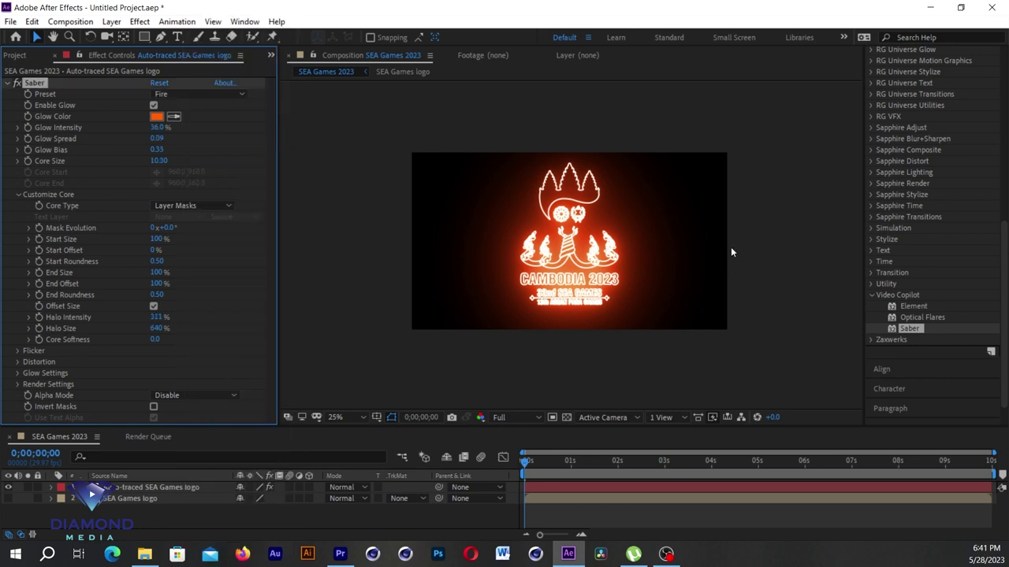
{"action": "left_click", "coordinate": [241, 93]}
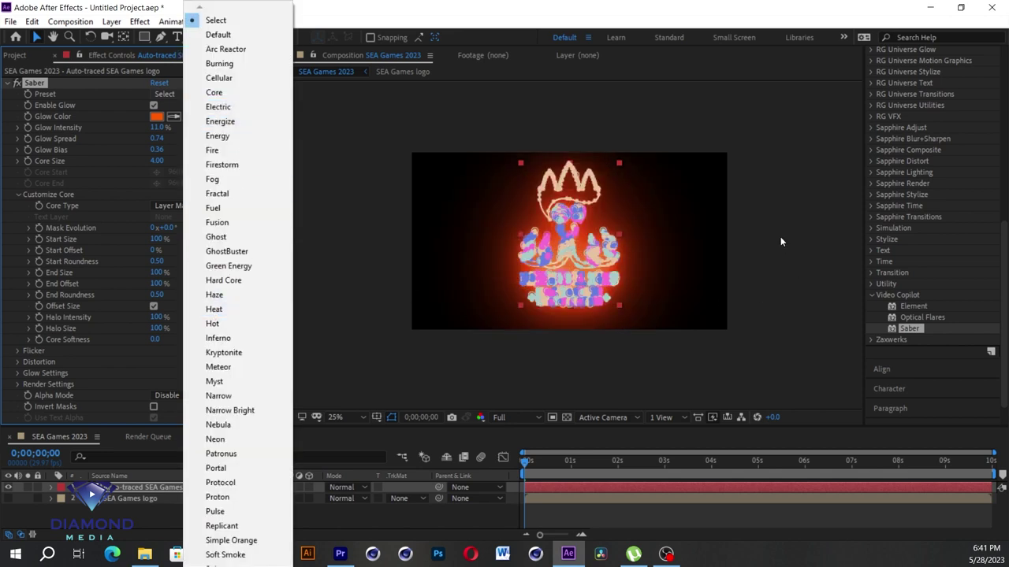
{"action": "left_click", "coordinate": [780, 238]}
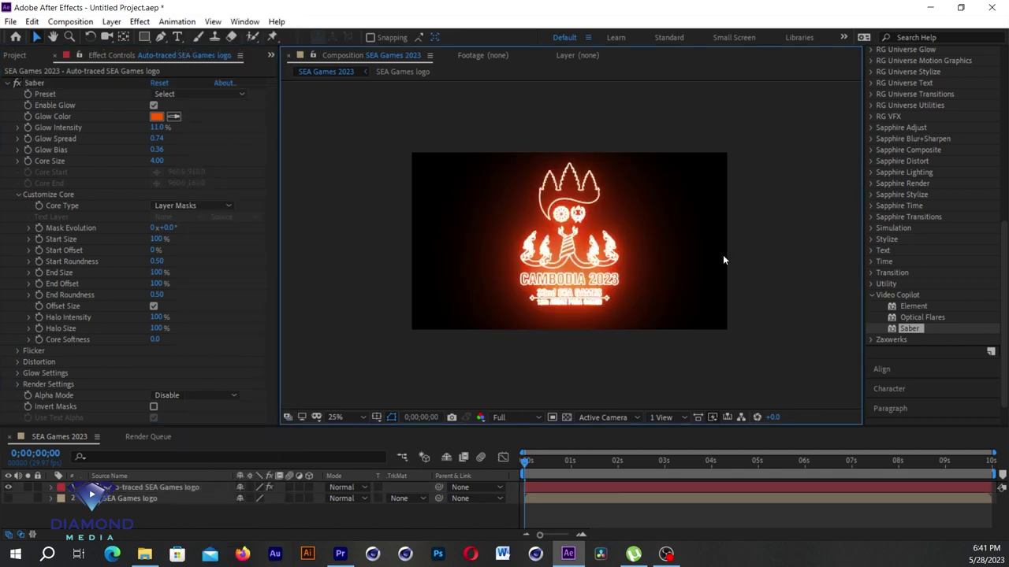
{"action": "left_click", "coordinate": [158, 161]}
{"action": "type", "text": "3"}
{"action": "key", "text": "Return"}
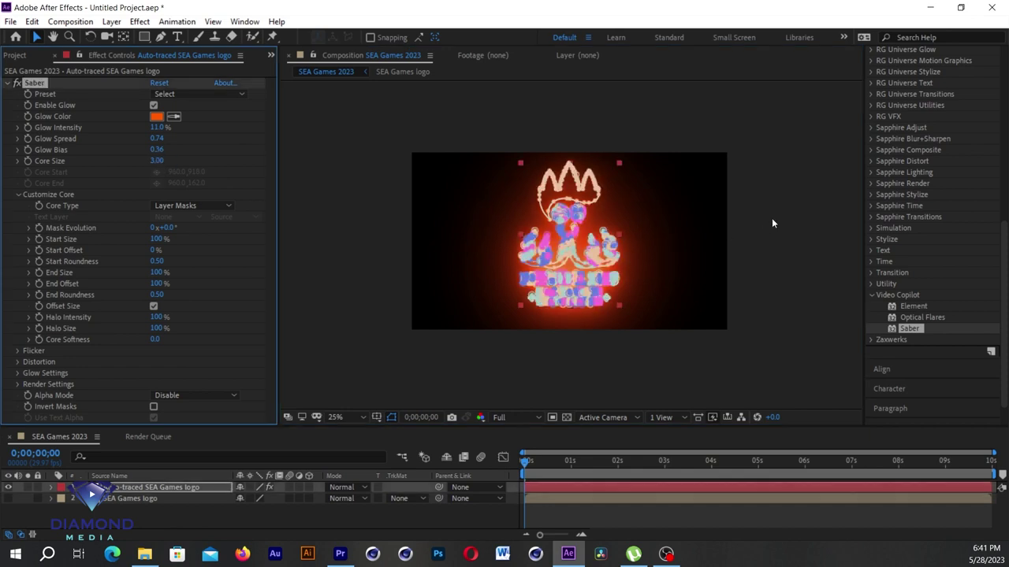
{"action": "key", "text": "period"}
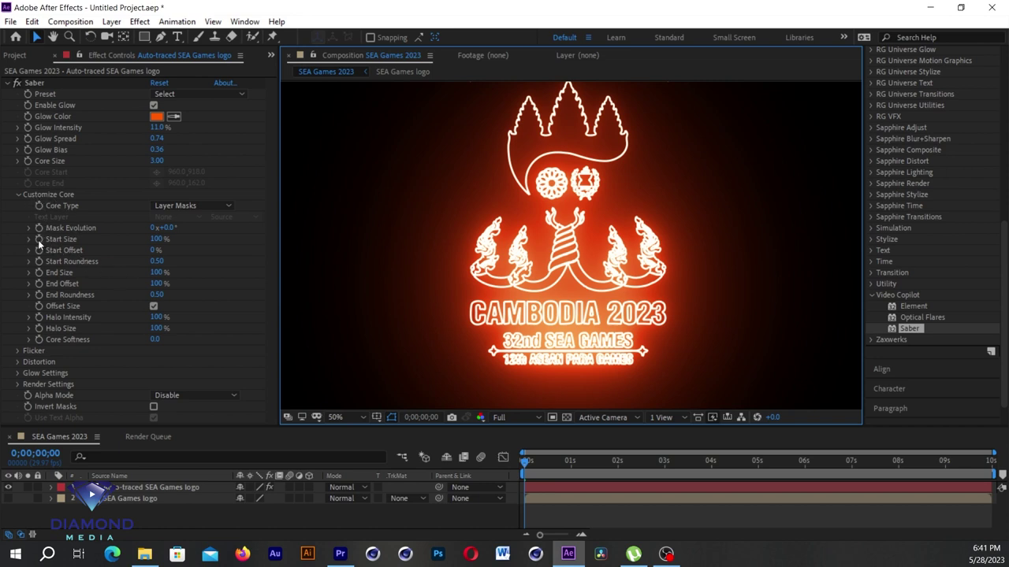
Set the Saber Start Size to 0% and deselect the logo to view the glow.
{"action": "left_click", "coordinate": [158, 239]}
{"action": "type", "text": "0"}
{"action": "key", "text": "Return"}
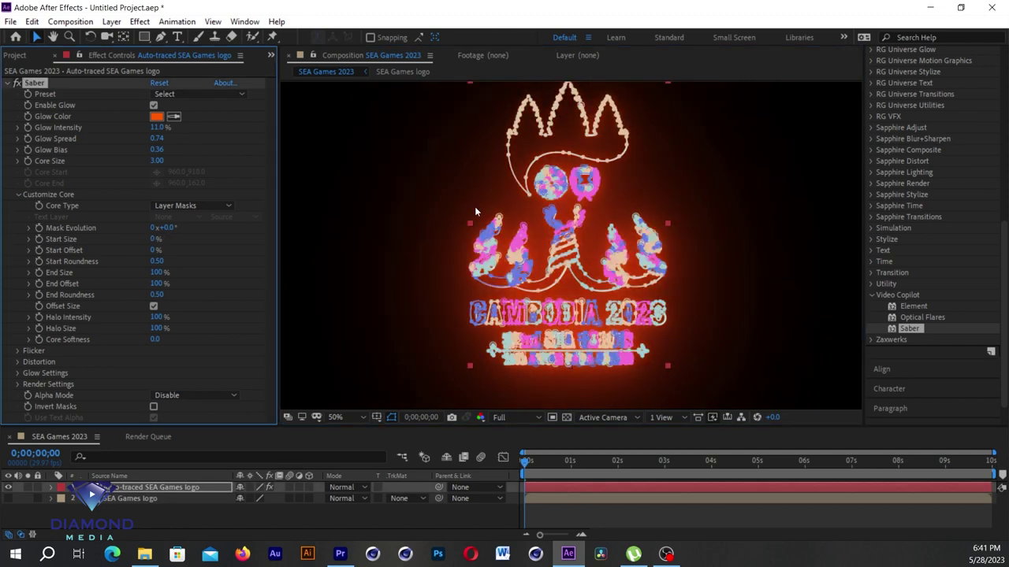
{"action": "scroll", "coordinate": [569, 226], "scroll_direction": "down", "scroll_amount": 2}
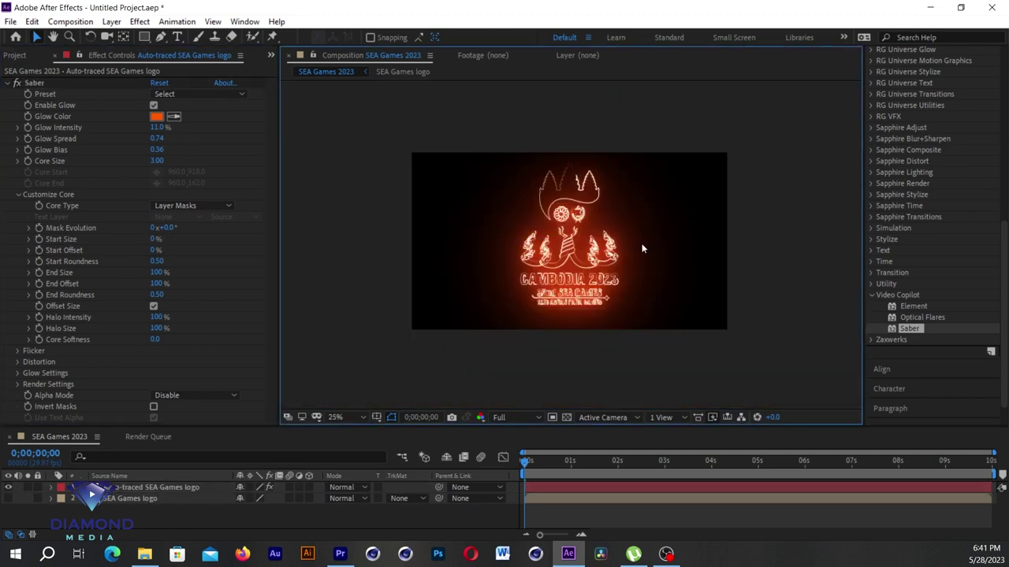
{"action": "scroll", "coordinate": [569, 237], "scroll_direction": "up", "scroll_amount": 2}
{"action": "left_click", "coordinate": [791, 242]}
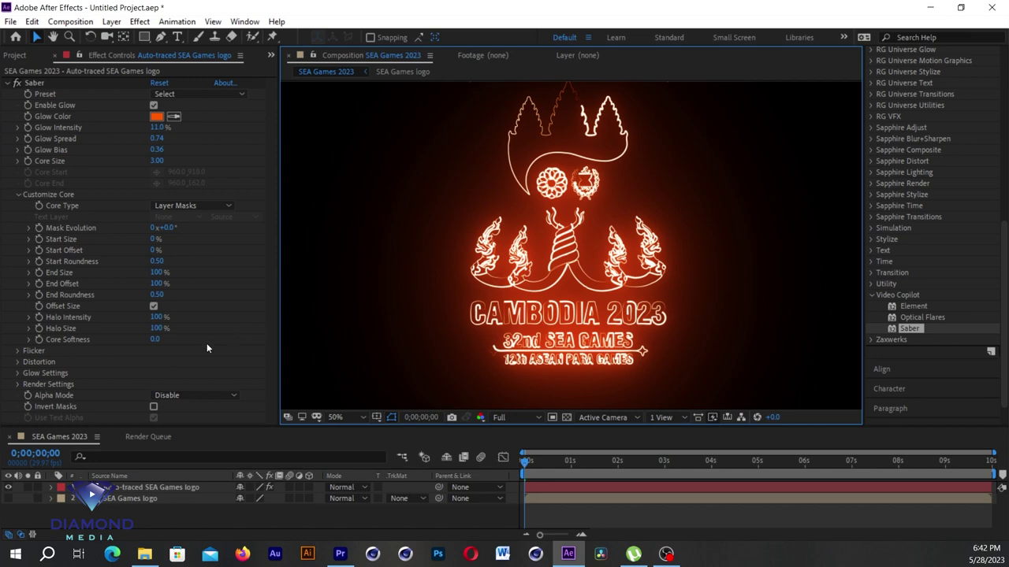
{"action": "left_click", "coordinate": [141, 286]}
Keyframe Saber End Offset from 0% at the start to 100% at 3 seconds, then preview at Fit.
{"action": "left_click_drag", "start_coordinate": [141, 286], "coordinate": [9, 295]}
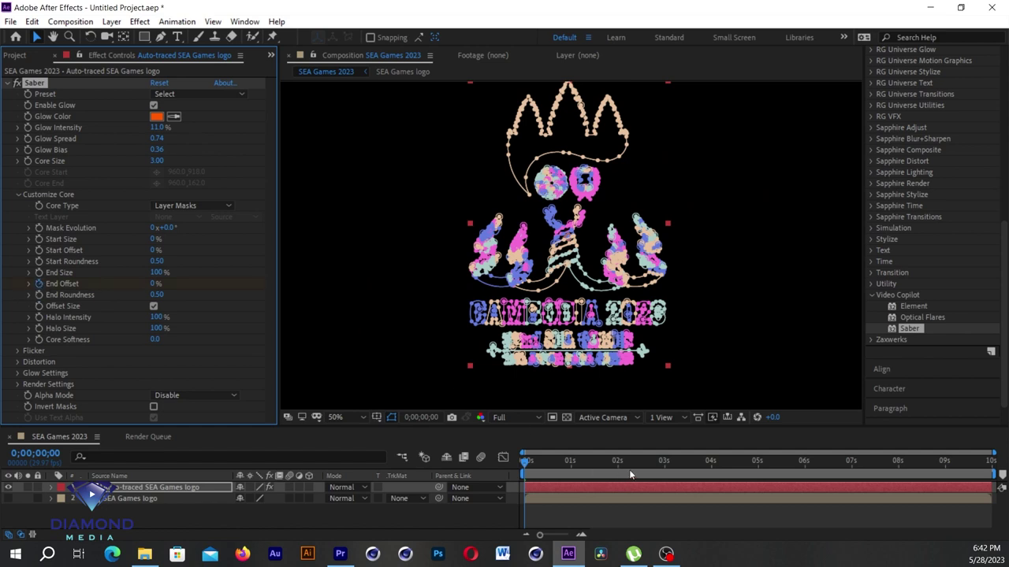
{"action": "left_click_drag", "start_coordinate": [659, 425], "coordinate": [658, 349]}
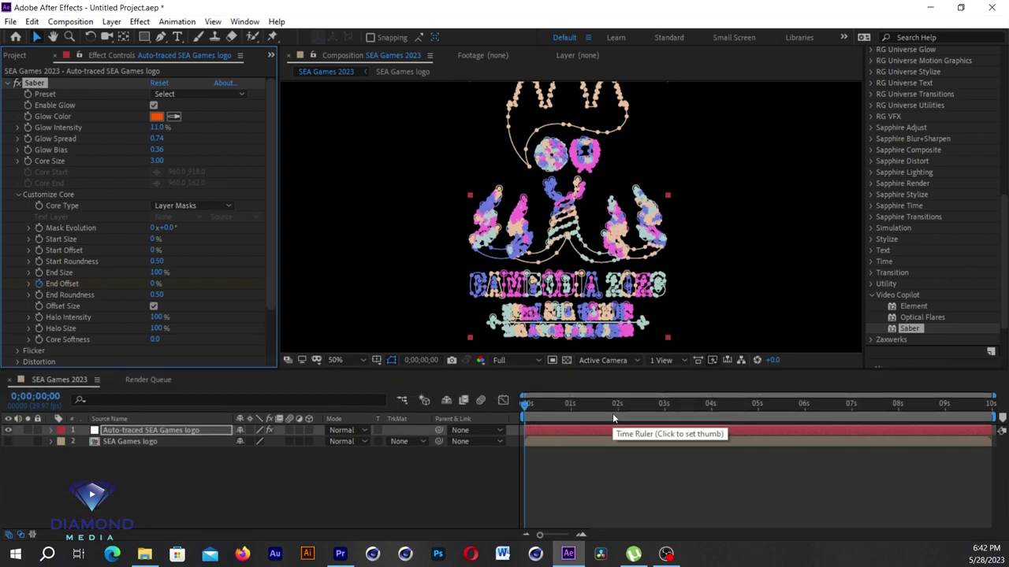
{"action": "left_click", "coordinate": [666, 408]}
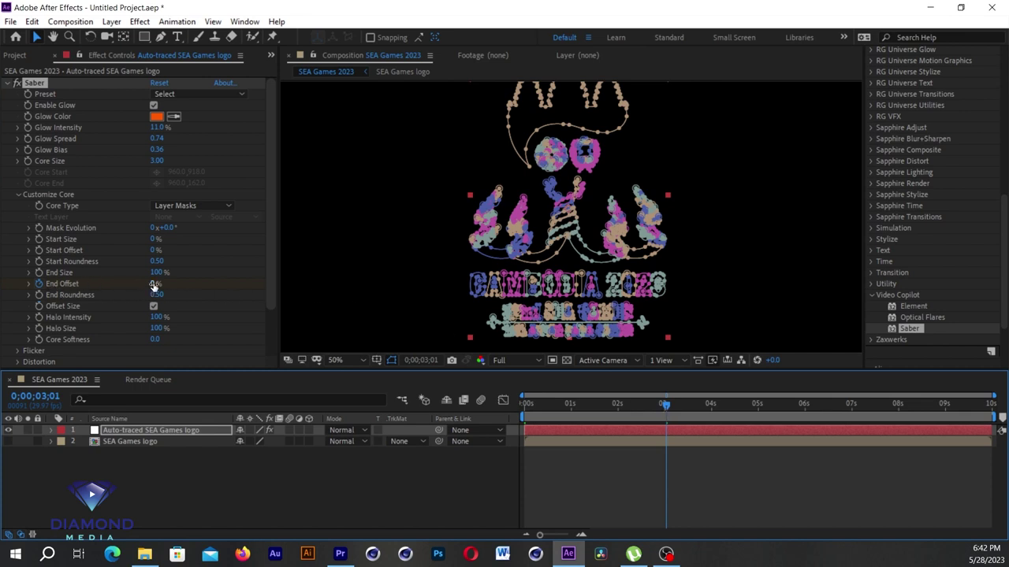
{"action": "left_click_drag", "start_coordinate": [154, 283], "coordinate": [408, 281]}
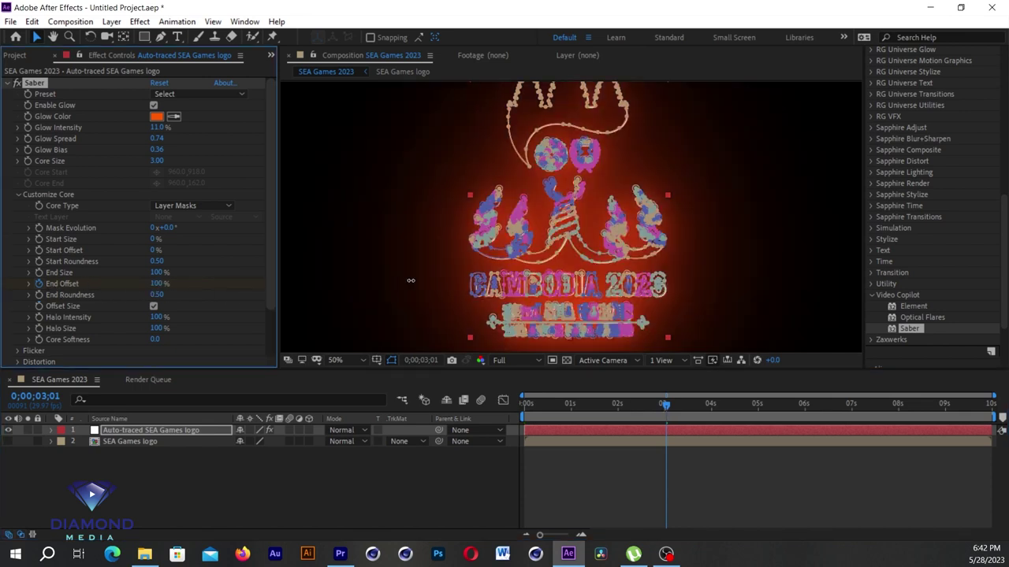
{"action": "left_click", "coordinate": [364, 360]}
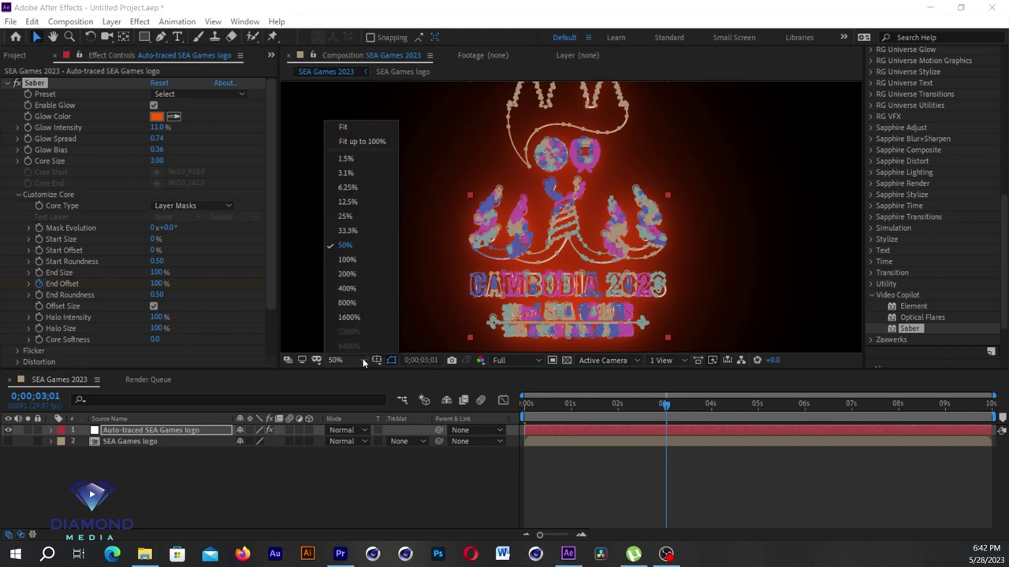
{"action": "left_click", "coordinate": [371, 142]}
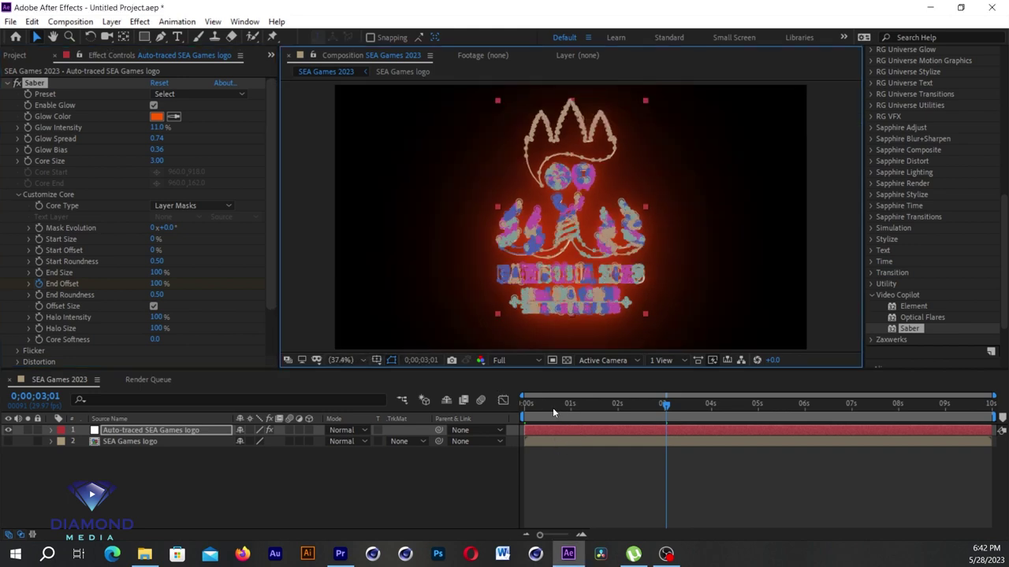
{"action": "key", "text": "Home"}
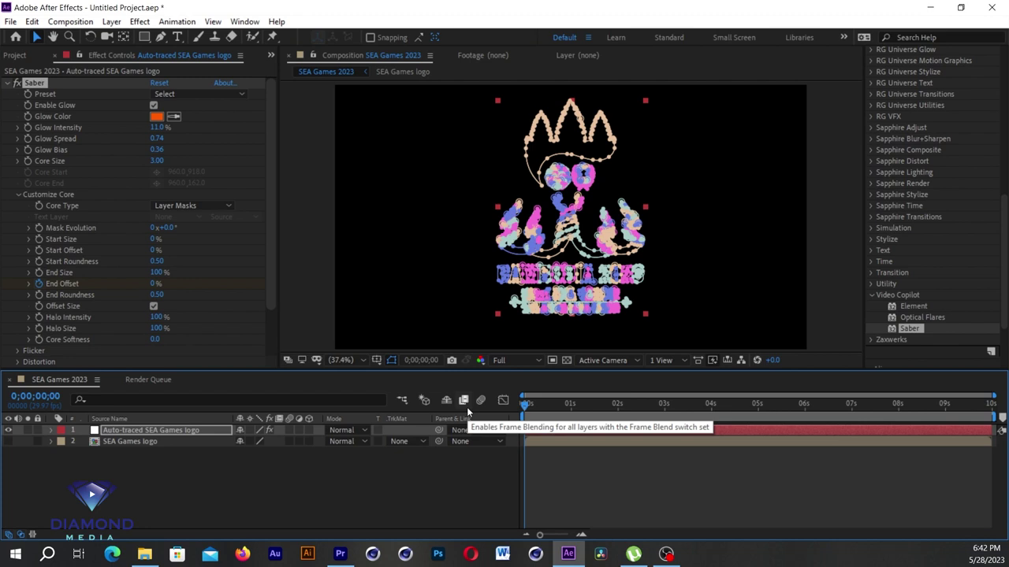
{"action": "key", "text": "space"}
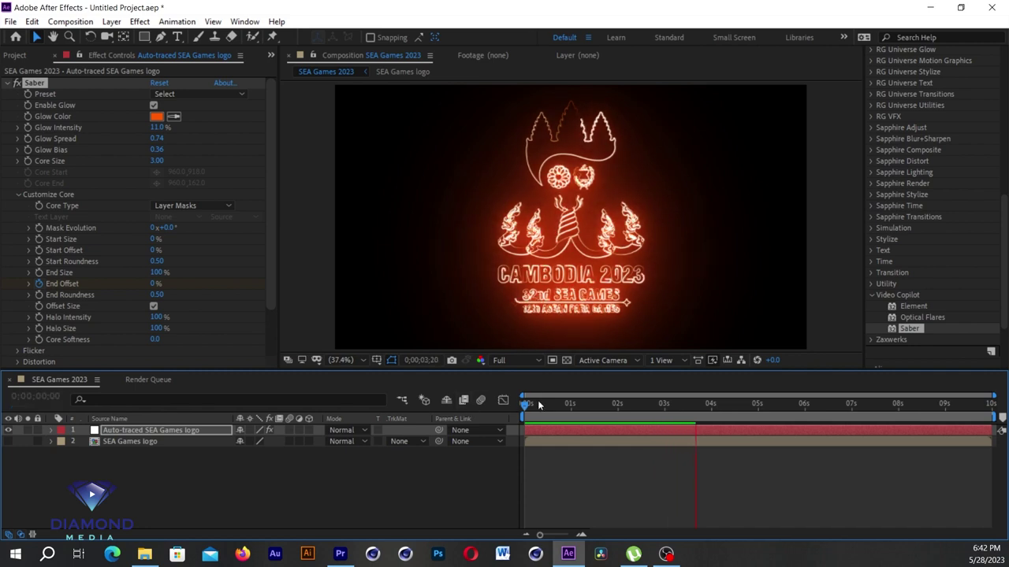
Preview the outline draw-on animation, stopping at 3 seconds.
{"action": "left_click", "coordinate": [537, 404]}
{"action": "key", "text": "Home"}
{"action": "key", "text": "space"}
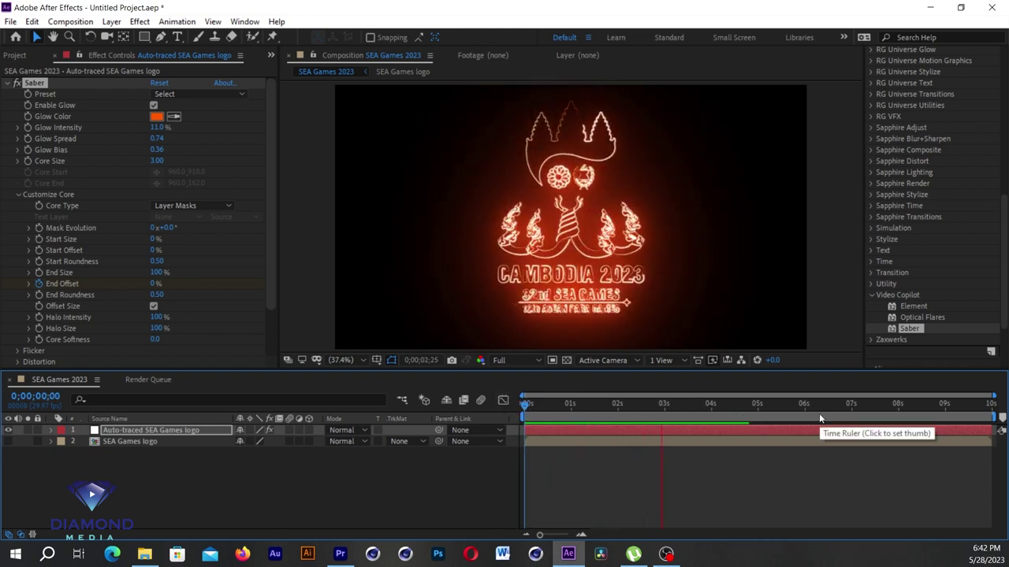
{"action": "left_click", "coordinate": [673, 415]}
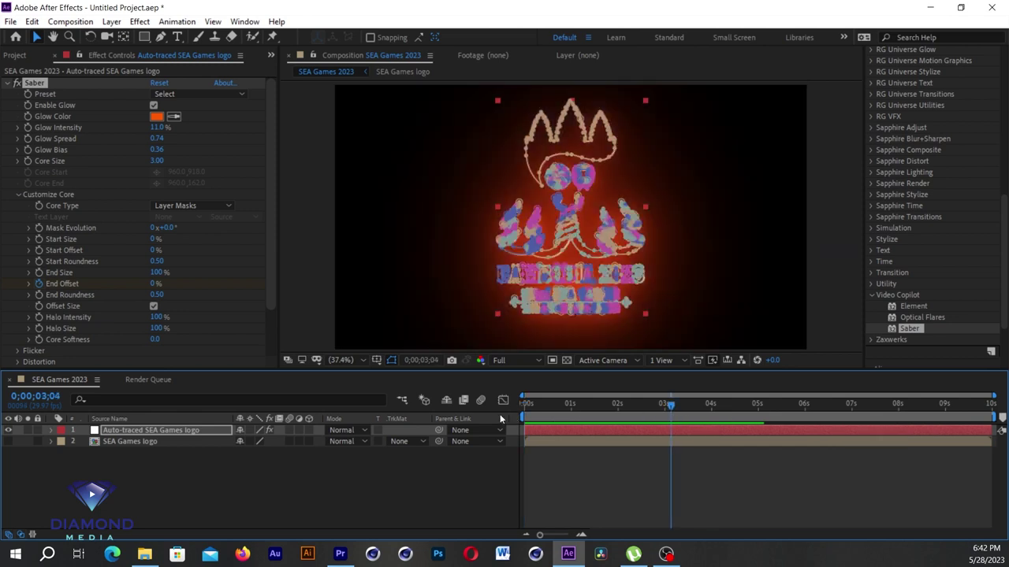
{"action": "key", "text": "Home"}
{"action": "key", "text": "space"}
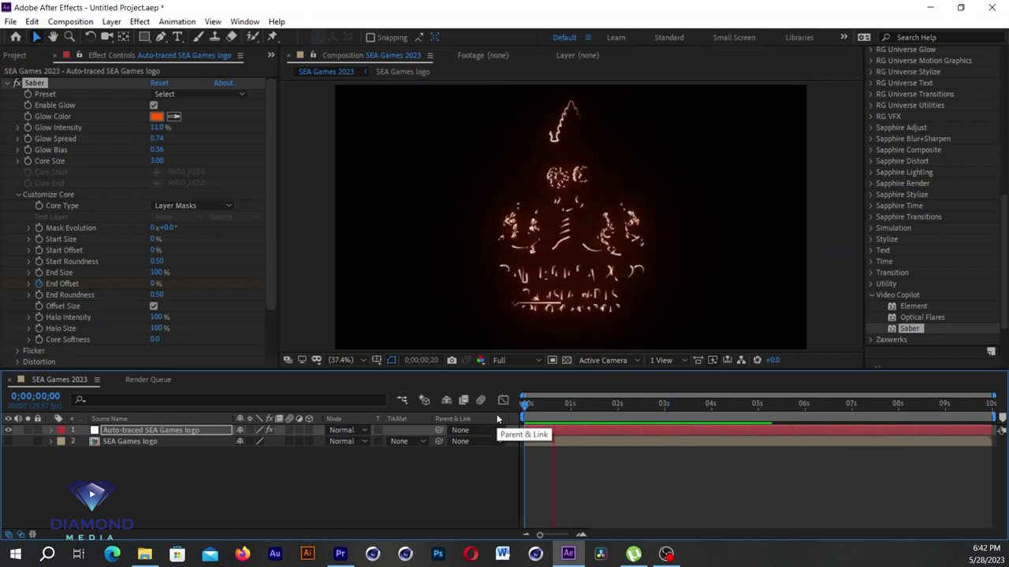
{"action": "key", "text": "space"}
Deselect the logo, collapse Customize Core and show the Project panel.
{"action": "left_click", "coordinate": [706, 469]}
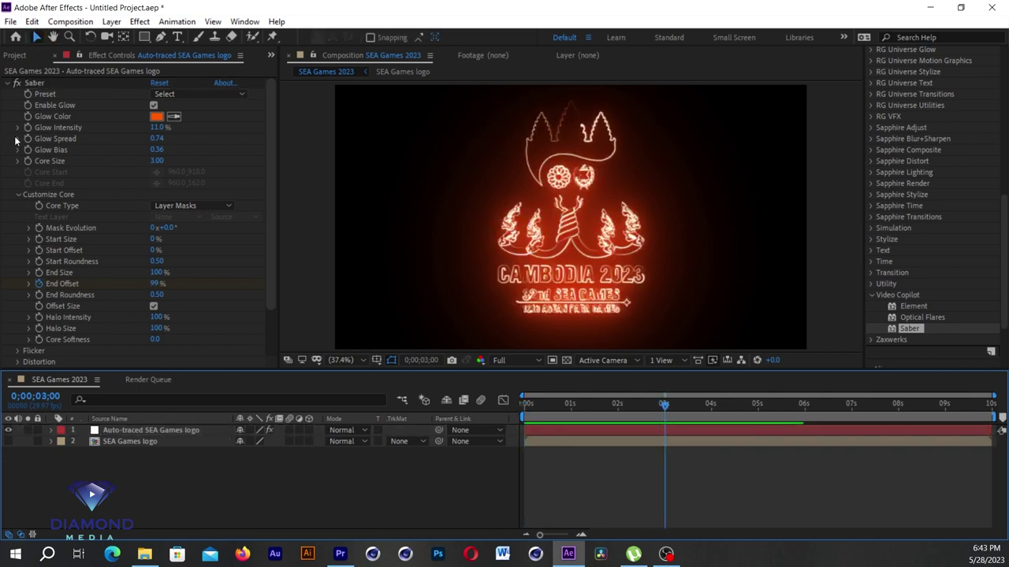
{"action": "left_click", "coordinate": [18, 195]}
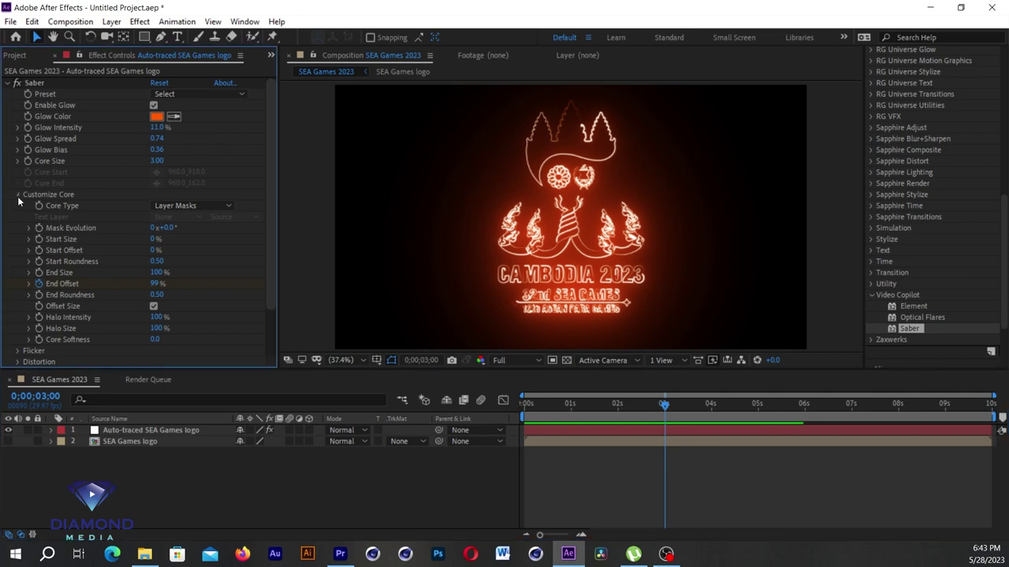
{"action": "left_click", "coordinate": [18, 56]}
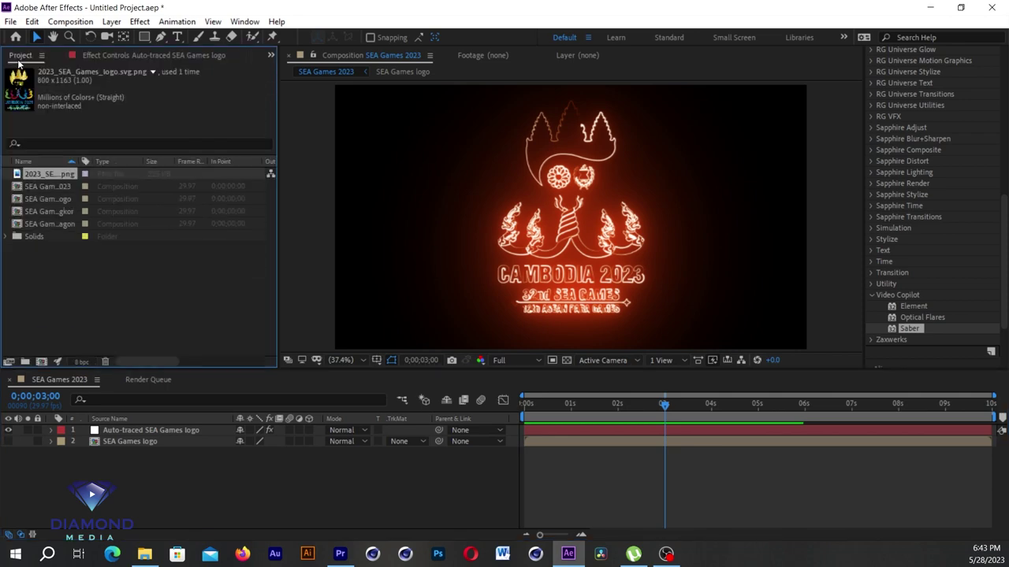
Import morodok-techo-stadium.jpg, add it as the bottom layer and scale it to 169%.
{"action": "double_click", "coordinate": [90, 290]}
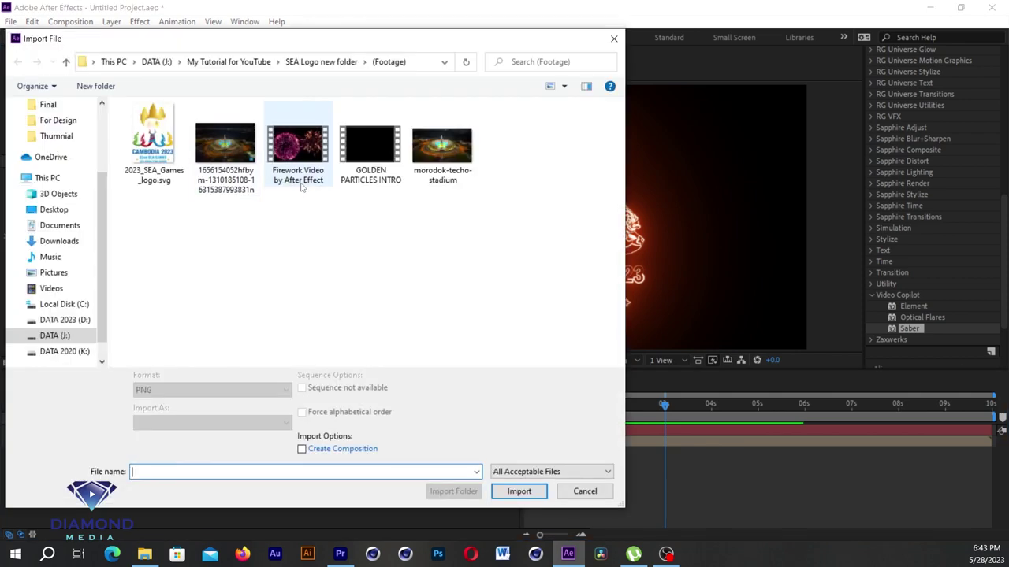
{"action": "double_click", "coordinate": [448, 160]}
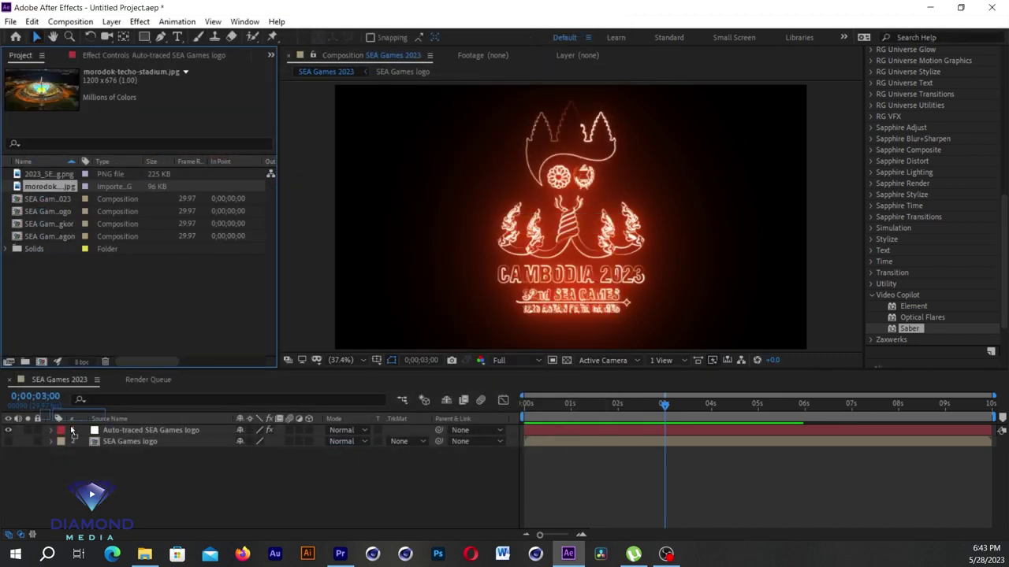
{"action": "left_click_drag", "start_coordinate": [32, 194], "coordinate": [341, 473]}
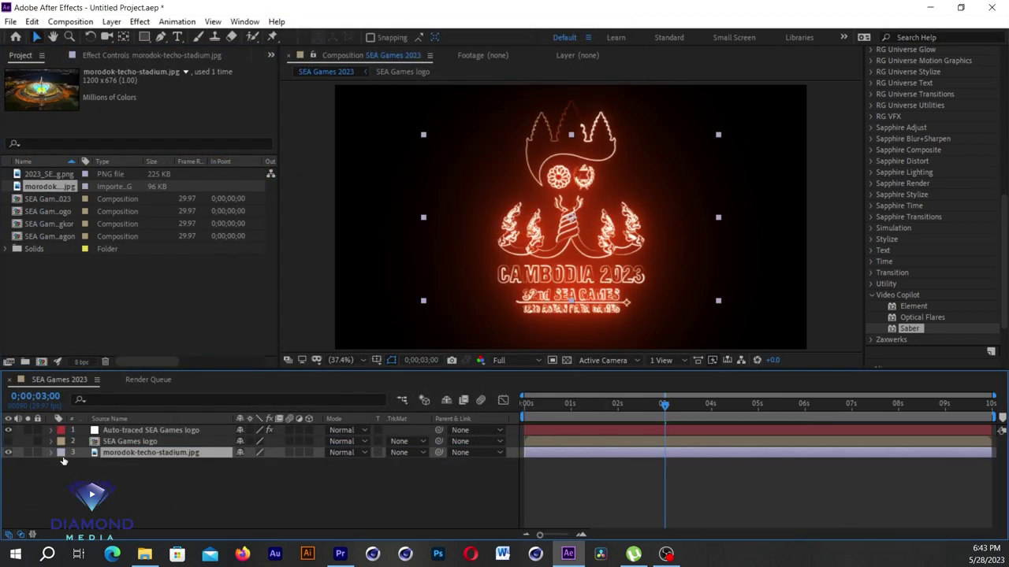
{"action": "left_click", "coordinate": [51, 452]}
{"action": "left_click", "coordinate": [64, 464]}
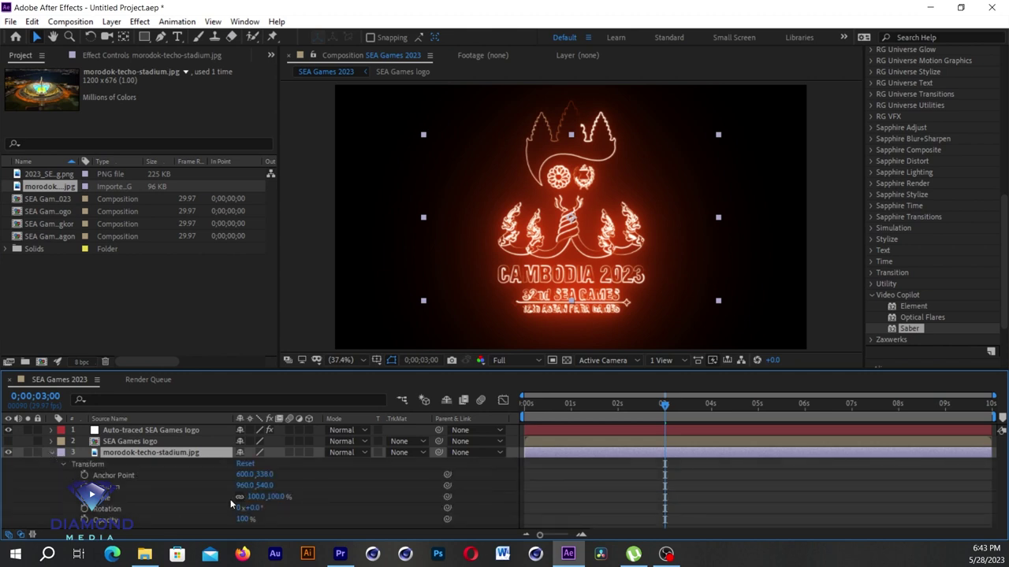
{"action": "left_click_drag", "start_coordinate": [256, 497], "coordinate": [297, 498]}
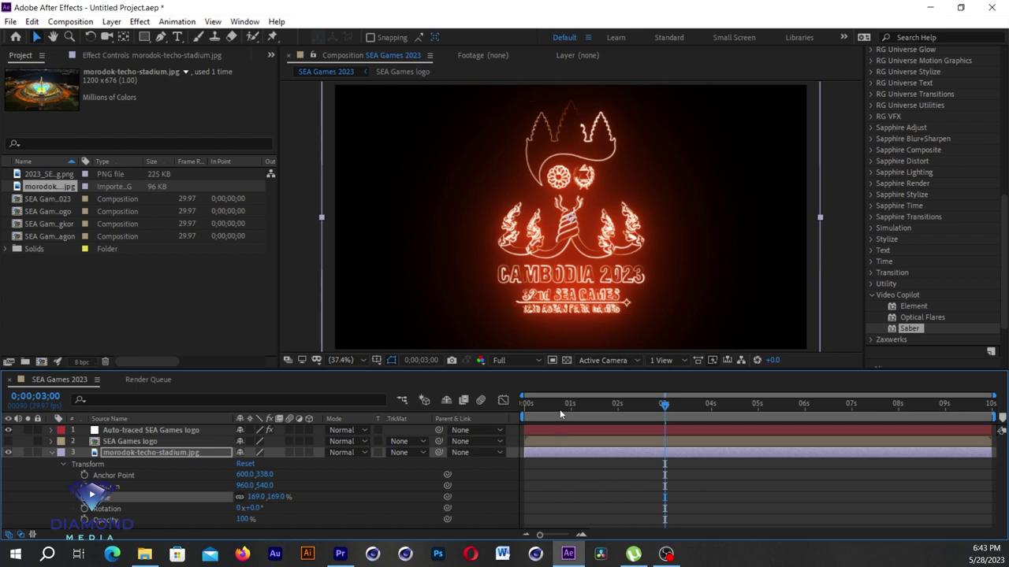
Preview with the stadium, then select the logo layer at frame 13 and show its Saber settings.
{"action": "key", "text": "space"}
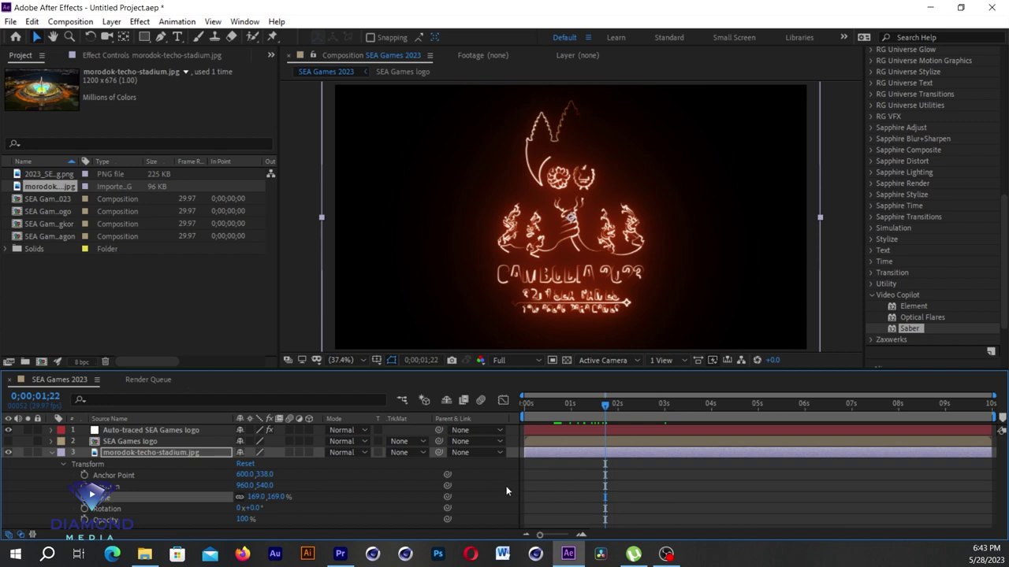
{"action": "left_click", "coordinate": [569, 428]}
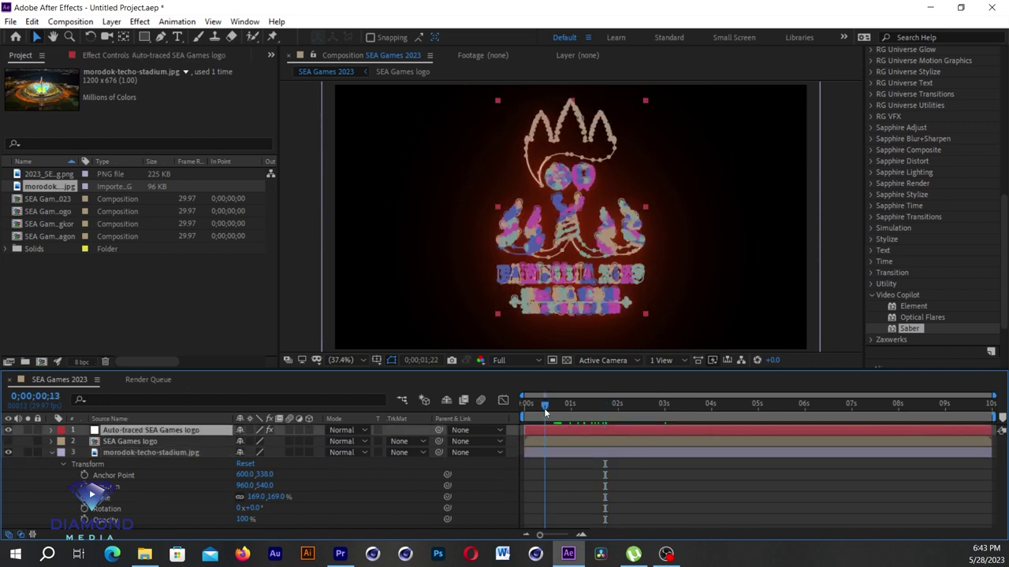
{"action": "left_click", "coordinate": [543, 408]}
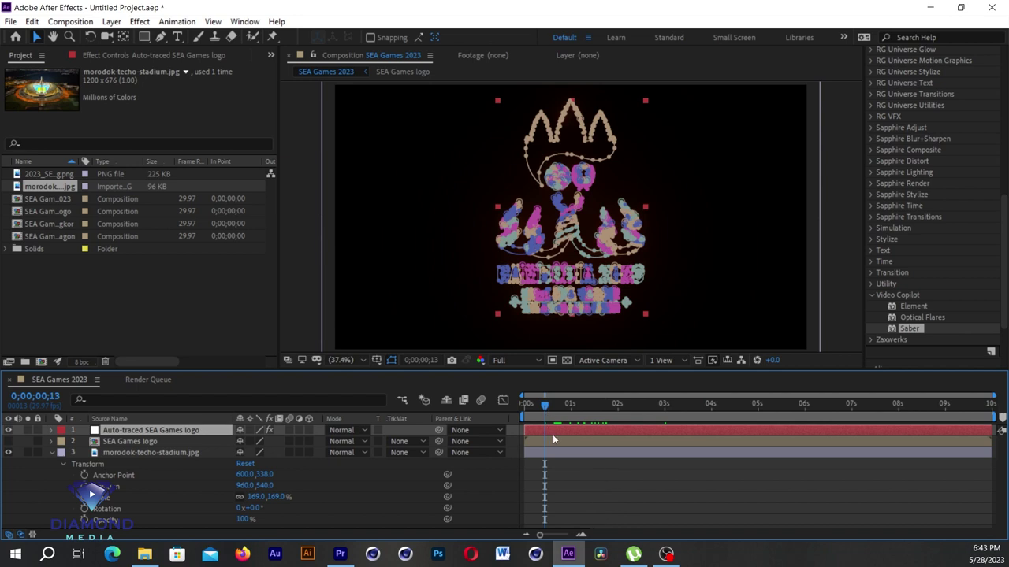
{"action": "left_click", "coordinate": [112, 56]}
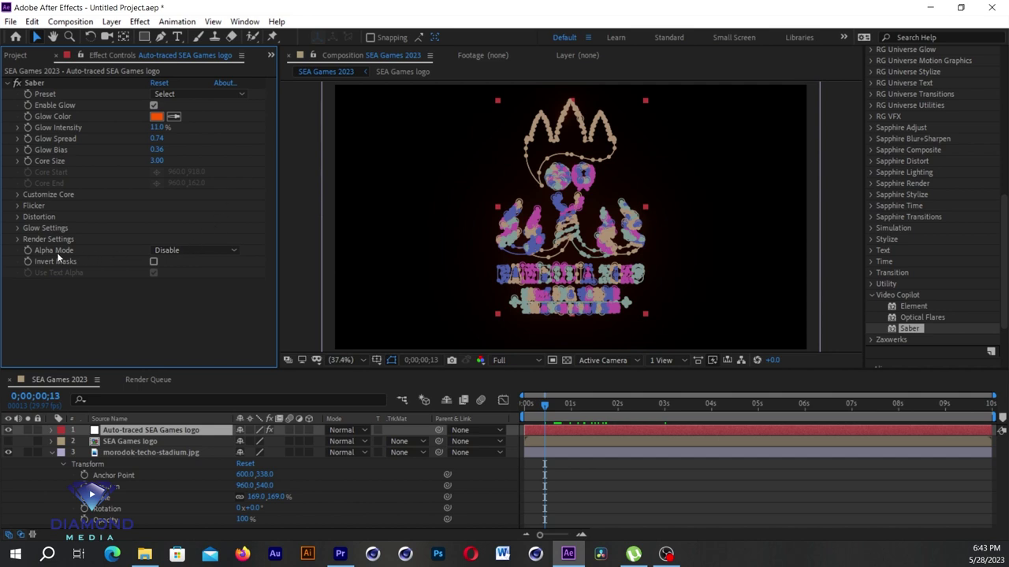
Set Saber's Render Settings composite mode to composite the glow transparently.
{"action": "left_click", "coordinate": [18, 240]}
{"action": "scroll", "coordinate": [237, 284], "scroll_direction": "down", "scroll_amount": 1}
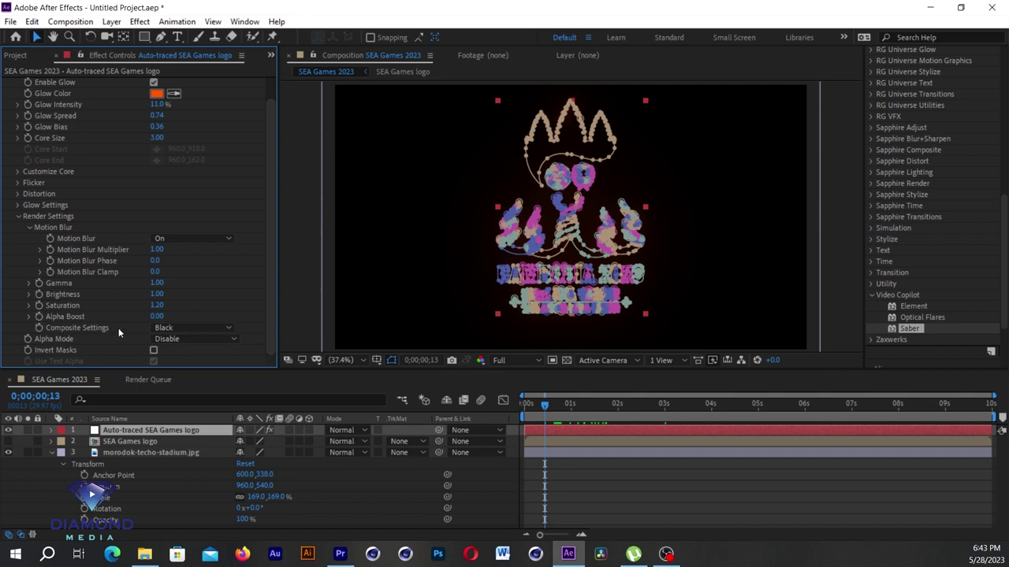
{"action": "left_click", "coordinate": [173, 326]}
{"action": "left_click", "coordinate": [192, 343]}
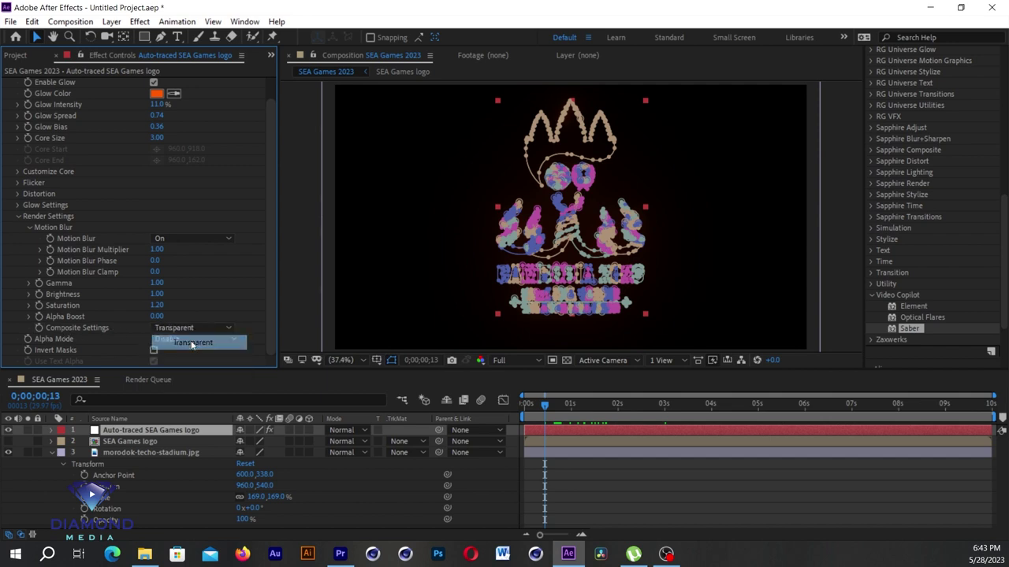
{"action": "left_click", "coordinate": [838, 210]}
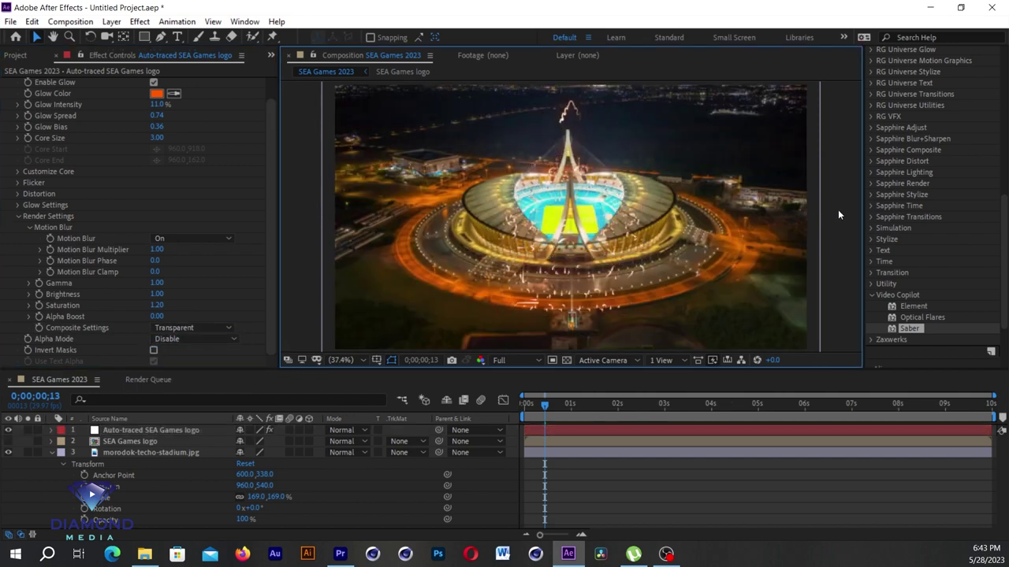
At about 3 seconds, hide the stadium layer and collapse its transform properties.
{"action": "left_click_drag", "start_coordinate": [578, 408], "coordinate": [666, 410]}
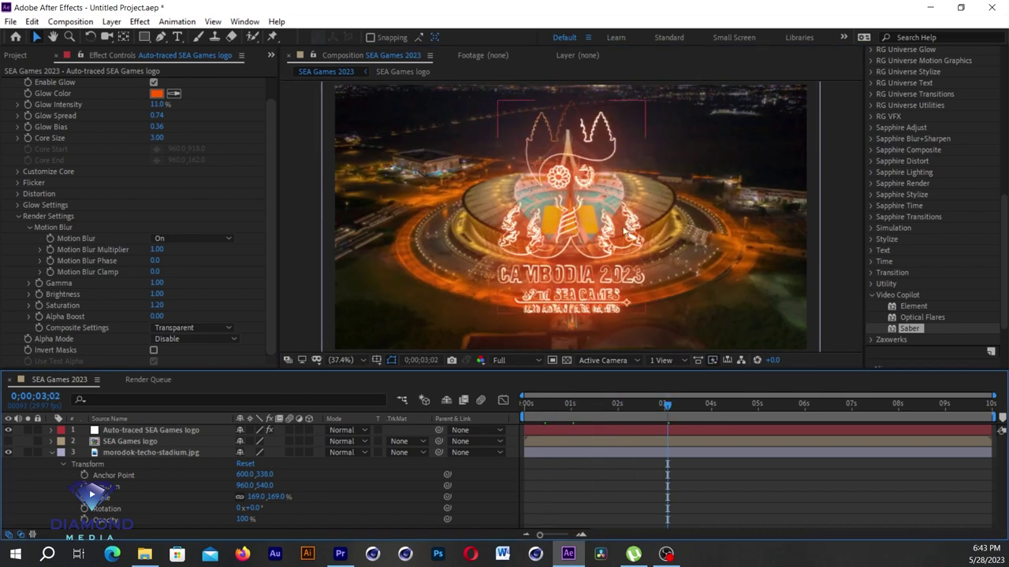
{"action": "left_click", "coordinate": [565, 264]}
{"action": "left_click", "coordinate": [488, 238]}
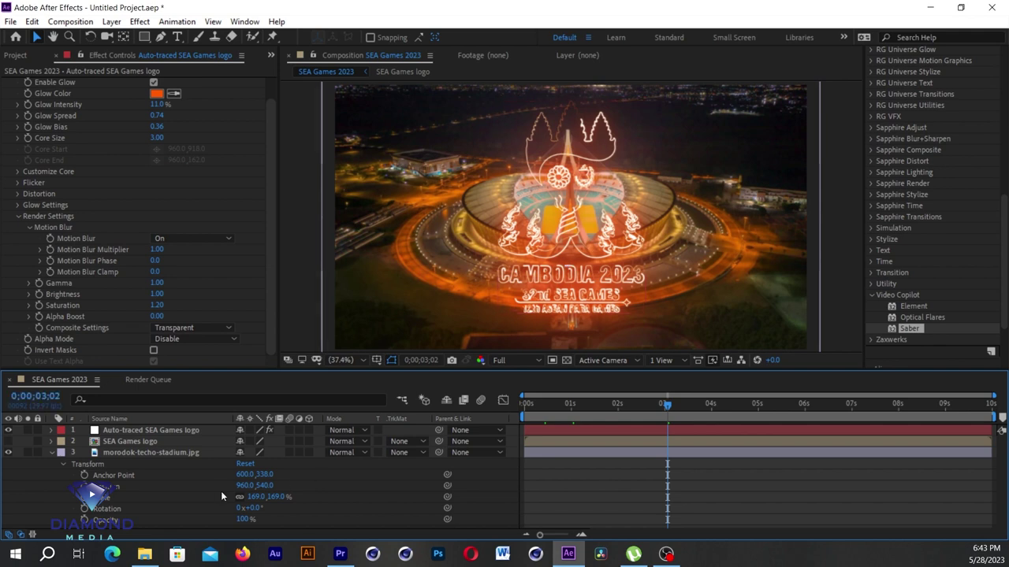
{"action": "left_click", "coordinate": [503, 226]}
{"action": "left_click", "coordinate": [8, 453]}
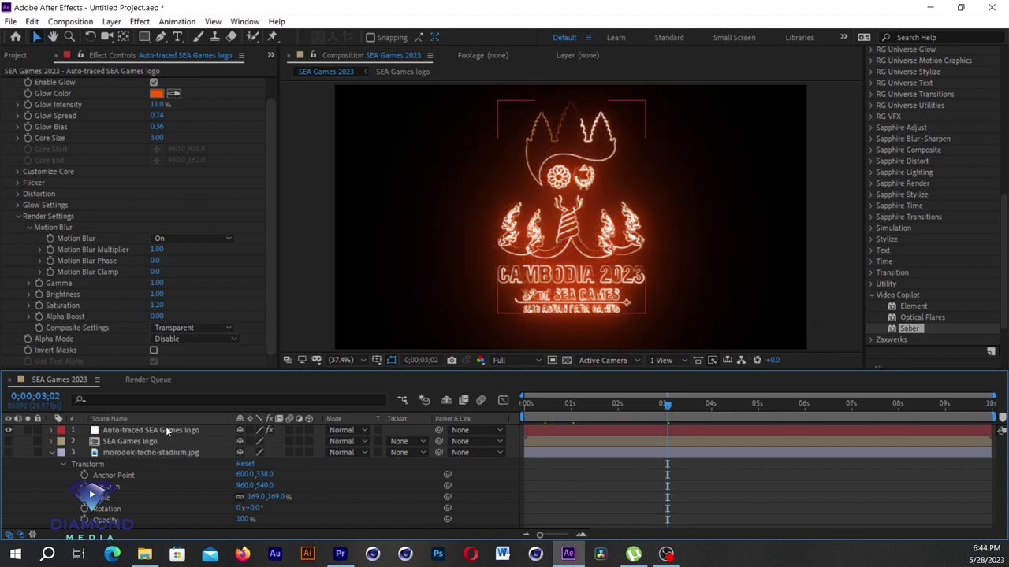
{"action": "left_click", "coordinate": [51, 452]}
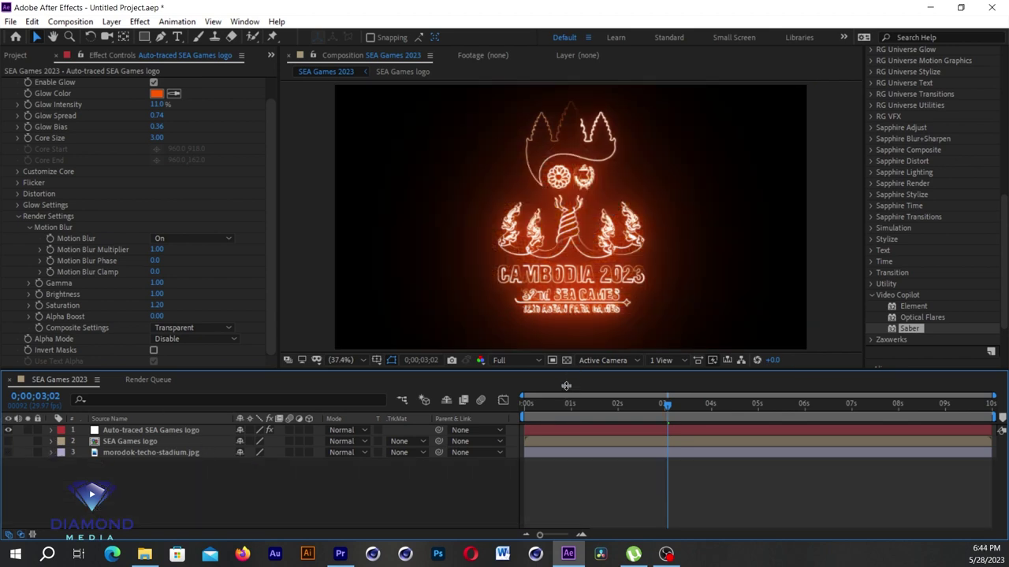
{"action": "left_click", "coordinate": [172, 475]}
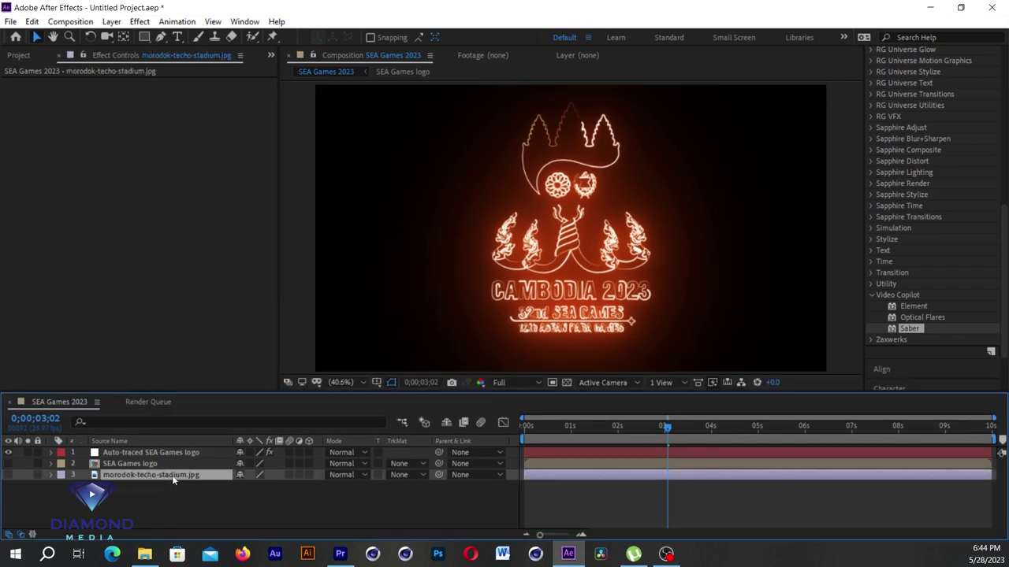
Delete the stadium layer and move back to 0;00;00;16 in the animation.
{"action": "key", "text": "Delete"}
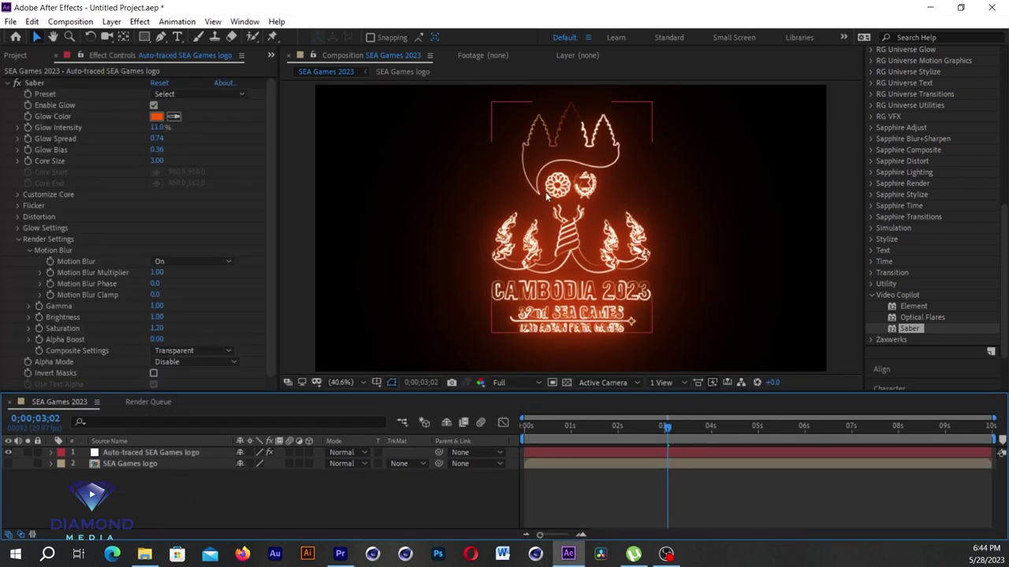
{"action": "scroll", "coordinate": [545, 192], "scroll_direction": "down", "scroll_amount": 2}
{"action": "left_click_drag", "start_coordinate": [550, 426], "coordinate": [549, 426]}
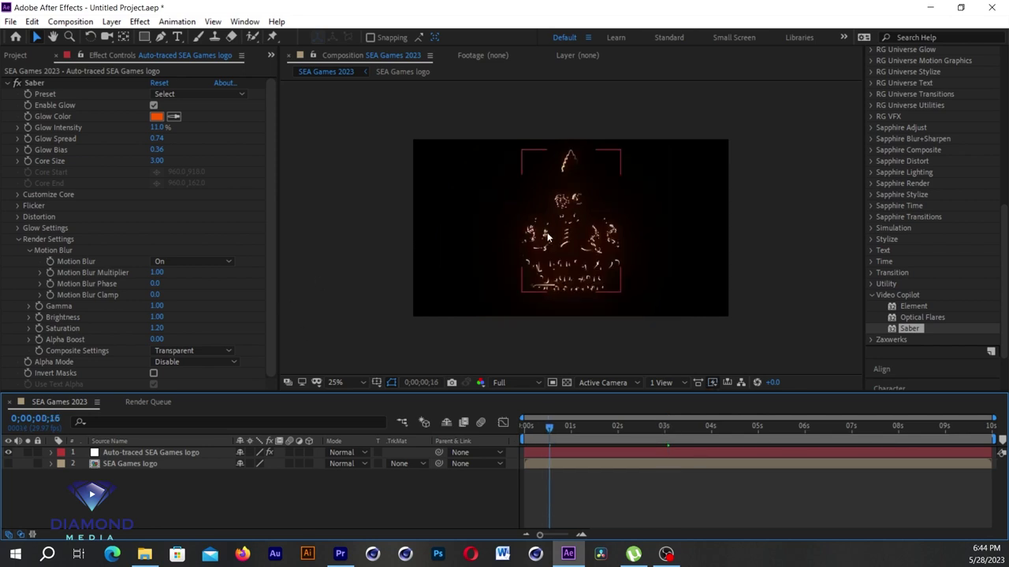
{"action": "left_click", "coordinate": [550, 306]}
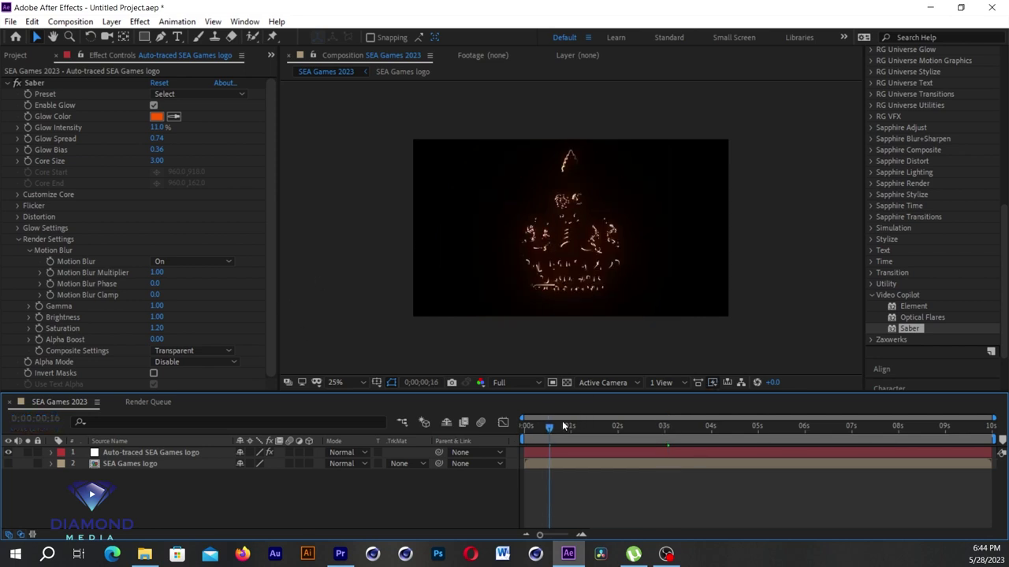
Duplicate the SEA Games logo layer, move the copy to the top and make it visible.
{"action": "left_click", "coordinate": [34, 55]}
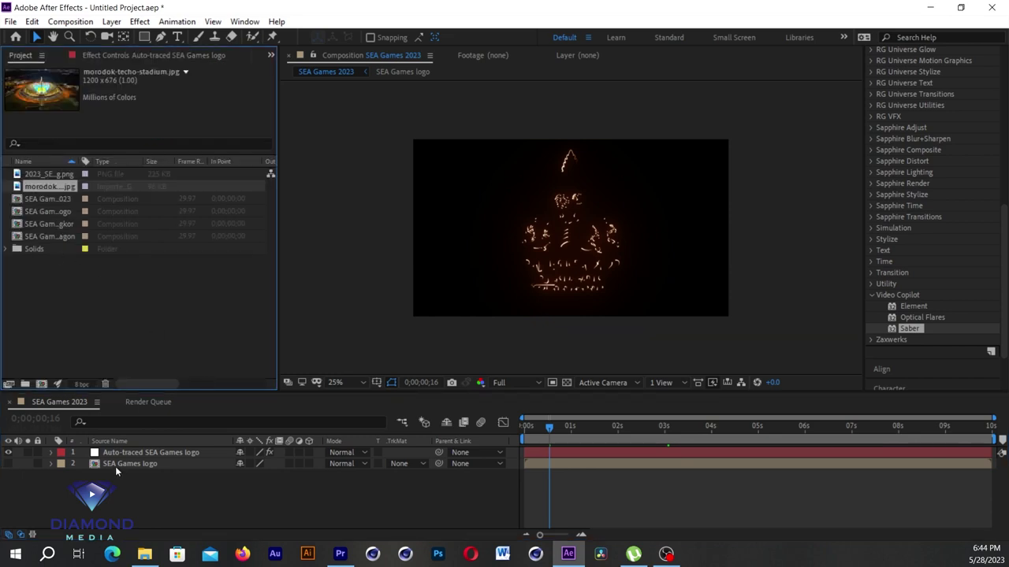
{"action": "left_click", "coordinate": [118, 464]}
{"action": "left_click", "coordinate": [9, 464]}
{"action": "left_click", "coordinate": [8, 464]}
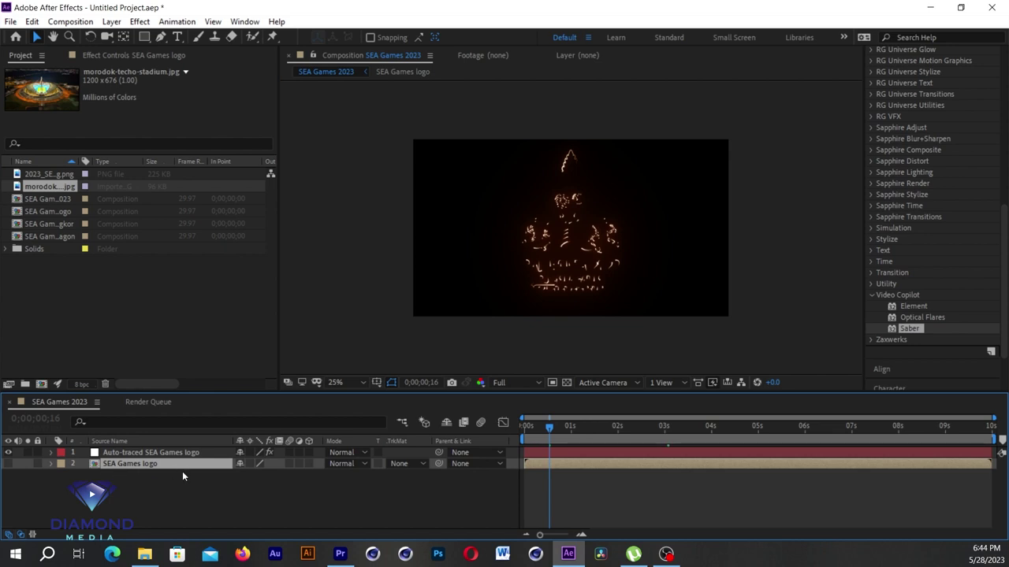
{"action": "key", "text": "ctrl+d"}
{"action": "left_click_drag", "start_coordinate": [127, 465], "coordinate": [130, 454]}
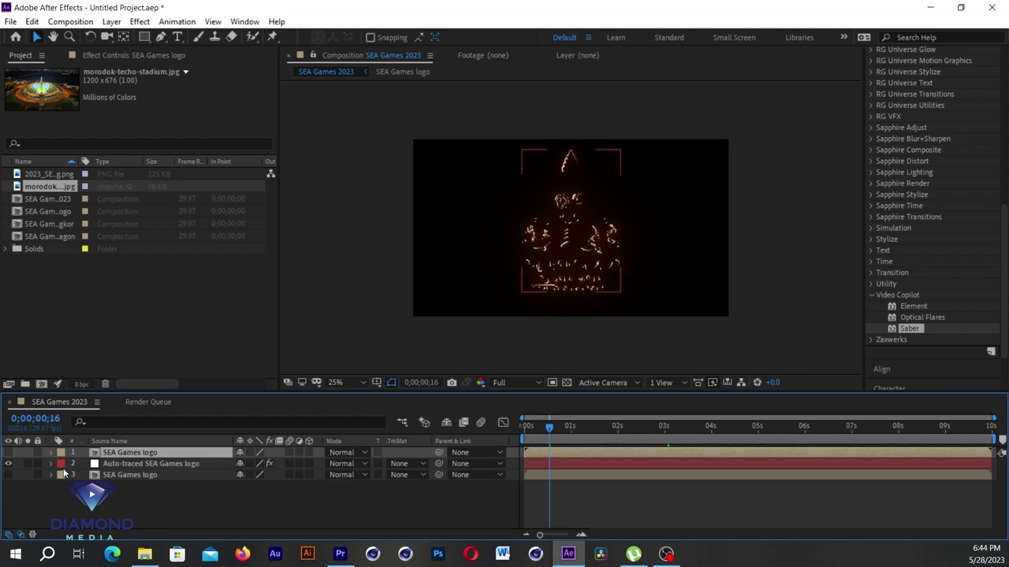
{"action": "left_click", "coordinate": [8, 452]}
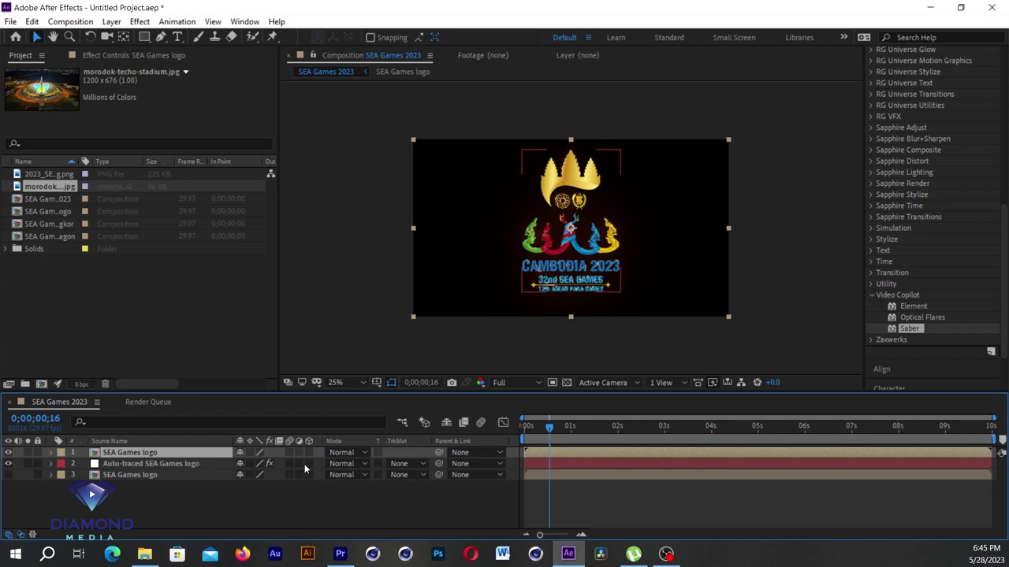
Pre-compose the top logo layer as 'SEA Games logo Animate'.
{"action": "right_click", "coordinate": [586, 453]}
{"action": "left_click", "coordinate": [622, 397]}
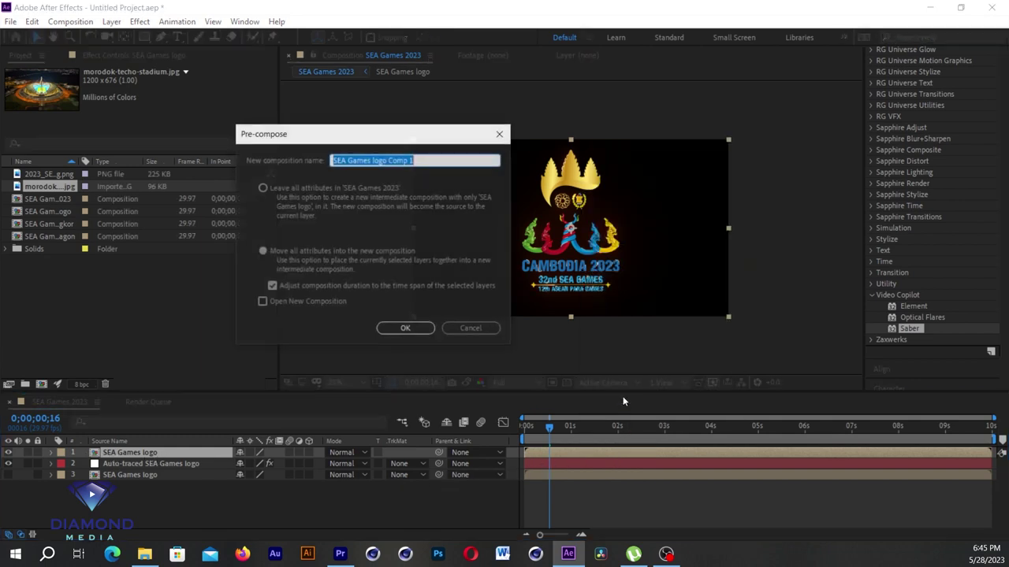
{"action": "left_click", "coordinate": [392, 161]}
{"action": "left_click_drag", "start_coordinate": [392, 160], "coordinate": [420, 166]}
{"action": "type", "text": "Animate"}
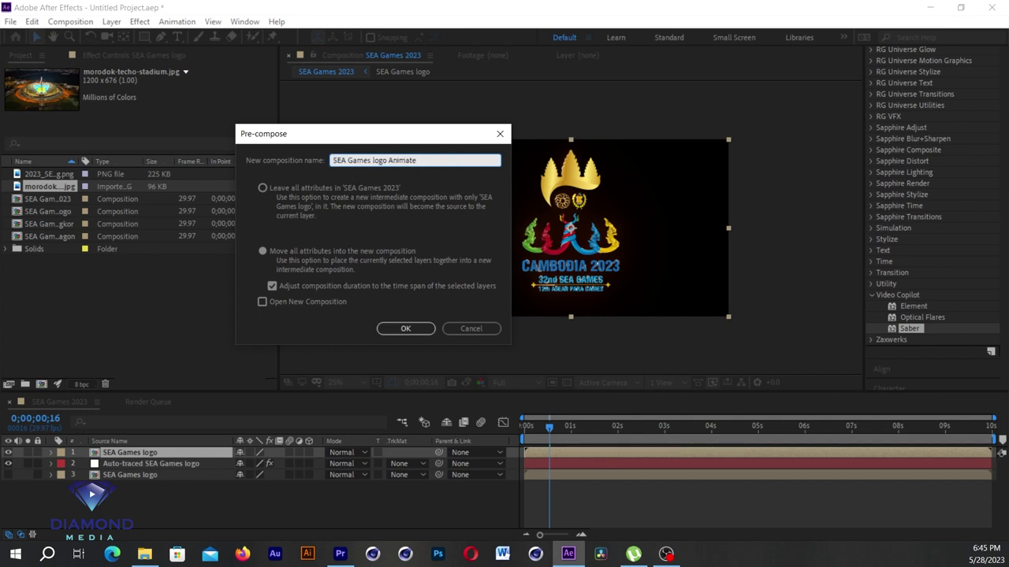
{"action": "left_click", "coordinate": [409, 329]}
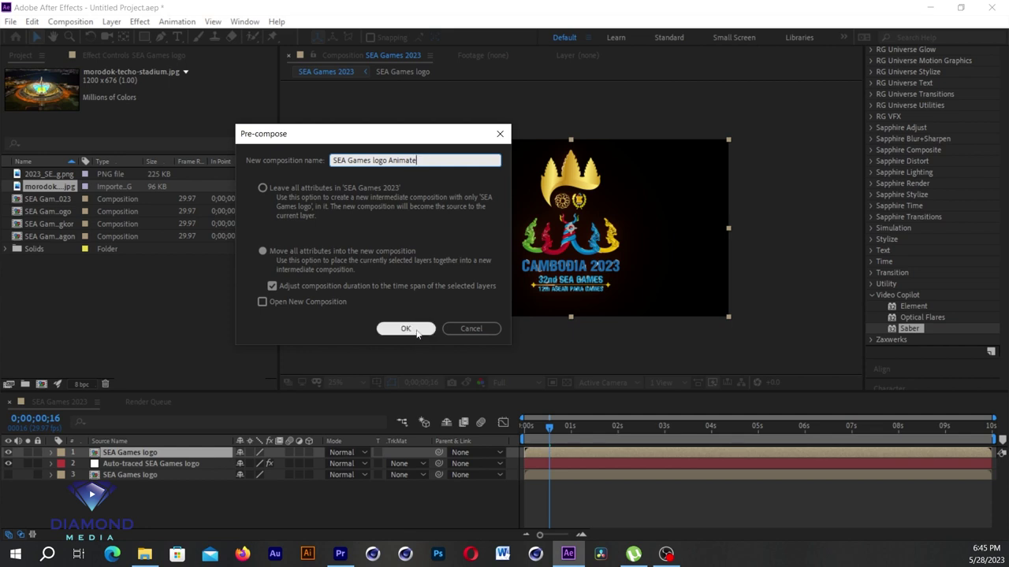
Open SEA Games logo Animate at frame 0 and start a new solid layer.
{"action": "double_click", "coordinate": [563, 457]}
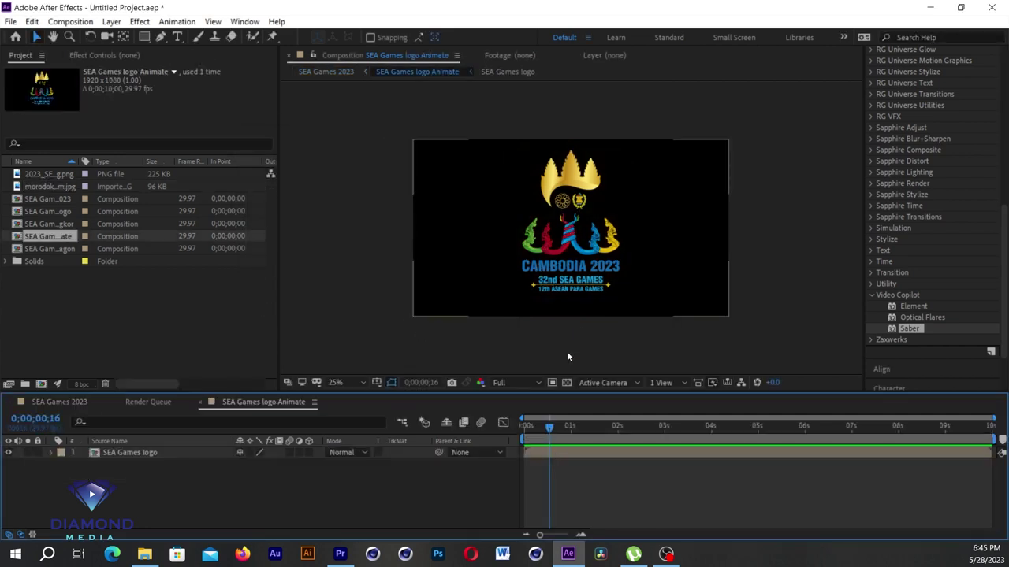
{"action": "left_click", "coordinate": [542, 451]}
{"action": "left_click_drag", "start_coordinate": [537, 432], "coordinate": [520, 433]}
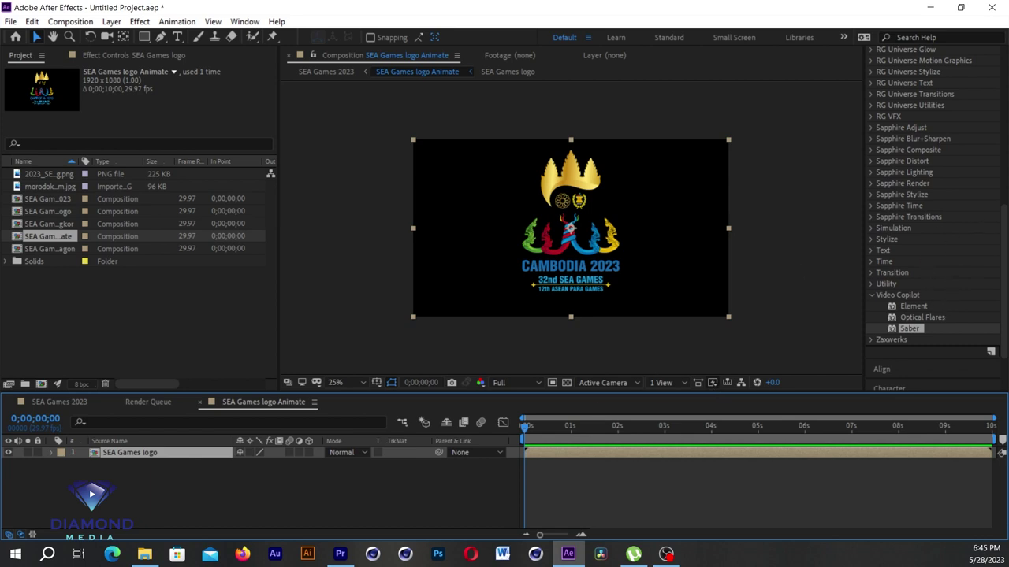
{"action": "left_click_drag", "start_coordinate": [1004, 229], "coordinate": [1003, 75]}
{"action": "key", "text": "ctrl+shift+a"}
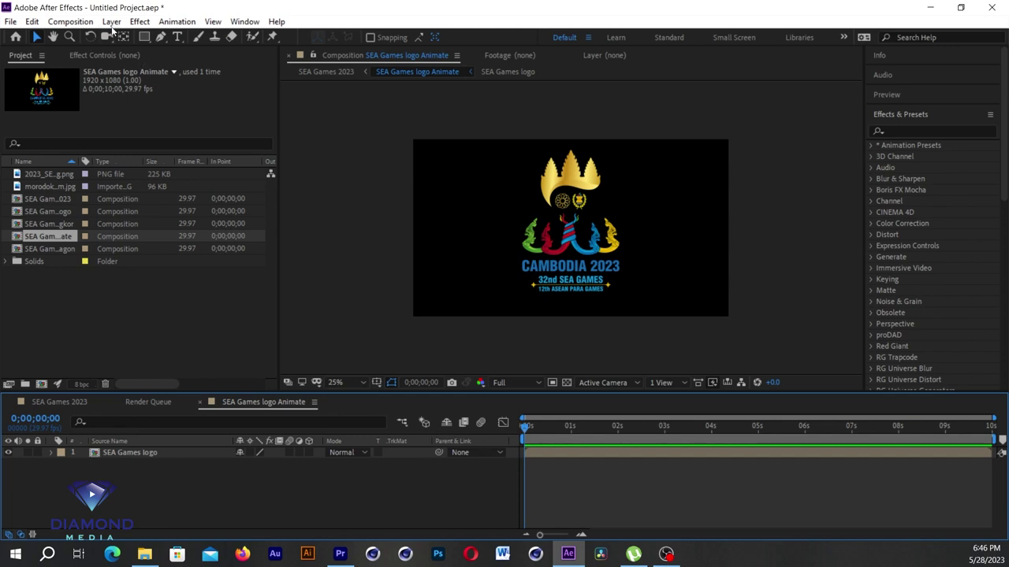
{"action": "left_click", "coordinate": [111, 21]}
{"action": "mouse_move", "coordinate": [126, 34]}
{"action": "left_click", "coordinate": [360, 54]}
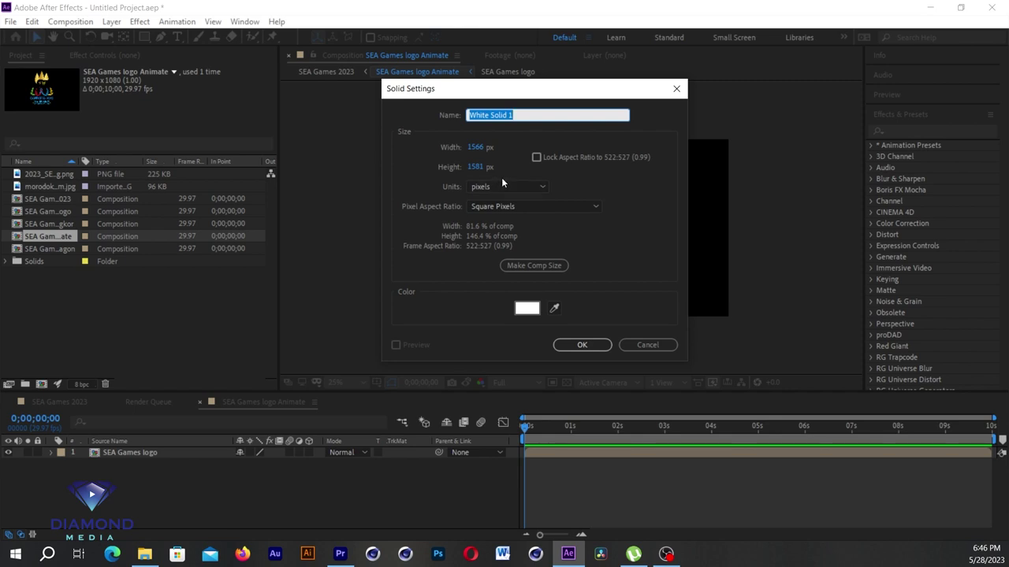
Create a comp-sized white (FFFFFF) solid named Mask.
{"action": "type", "text": "Mask"}
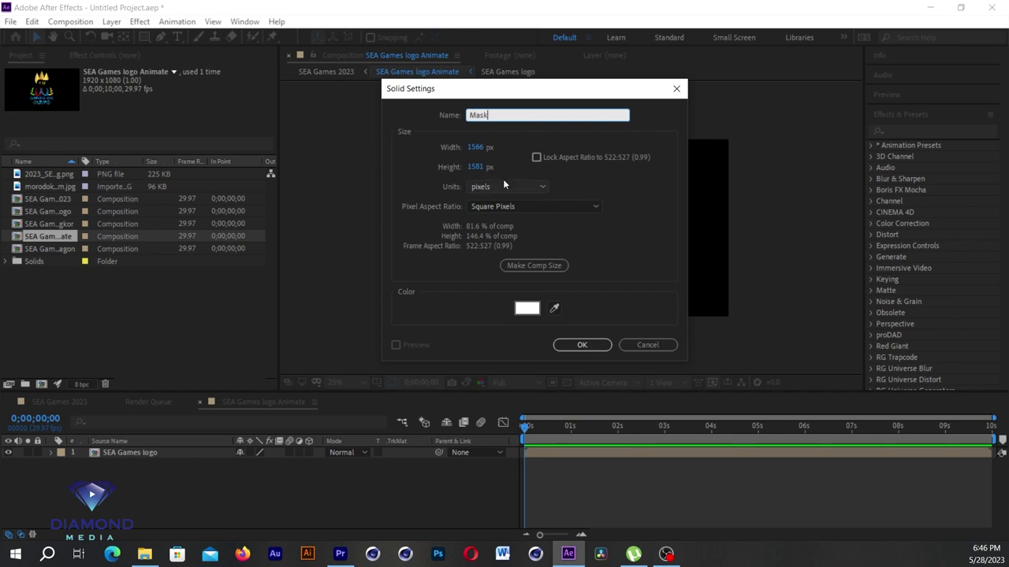
{"action": "left_click", "coordinate": [528, 308]}
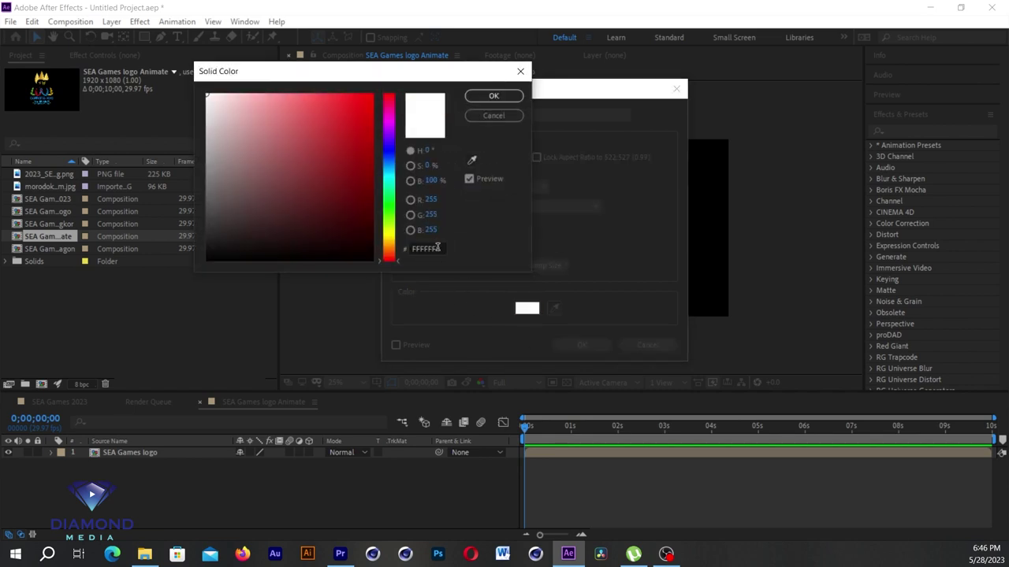
{"action": "left_click", "coordinate": [437, 248]}
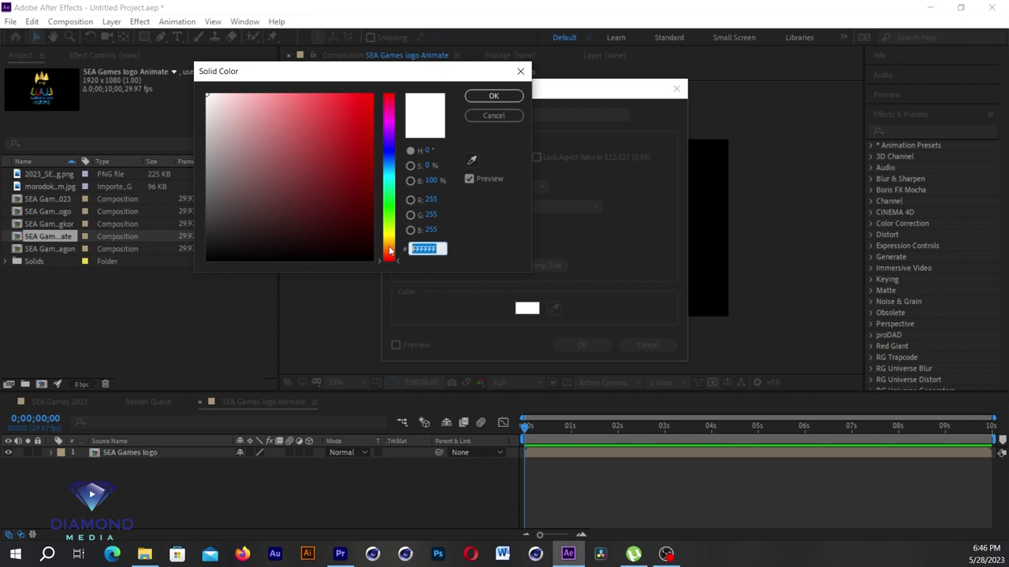
{"action": "left_click", "coordinate": [493, 95]}
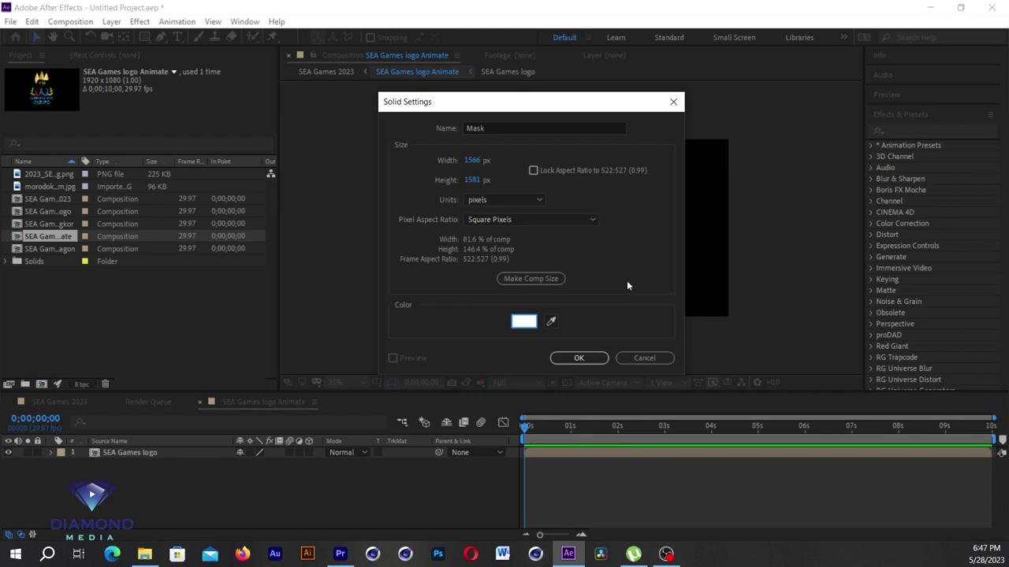
{"action": "left_click", "coordinate": [521, 281]}
{"action": "left_click", "coordinate": [593, 359]}
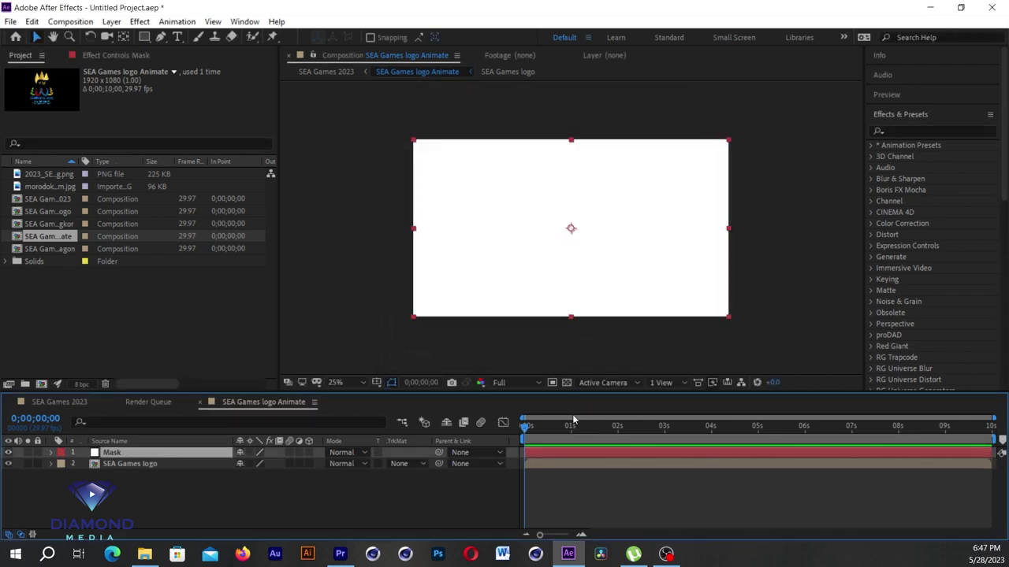
Search Effects & Presets for 'linear' and apply Linear Wipe to the Mask solid.
{"action": "left_click", "coordinate": [901, 129]}
{"action": "type", "text": "li"}
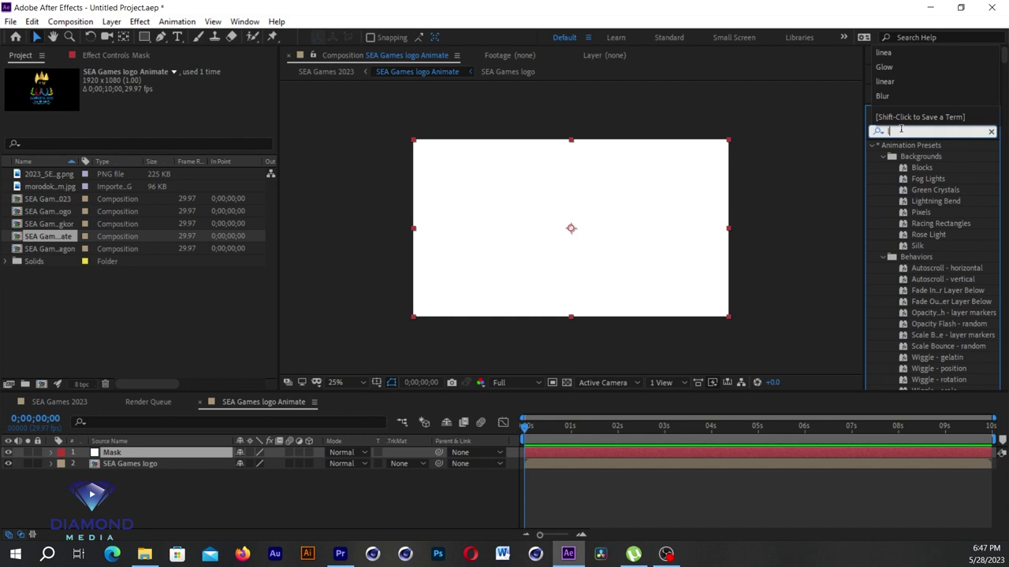
{"action": "type", "text": "near"}
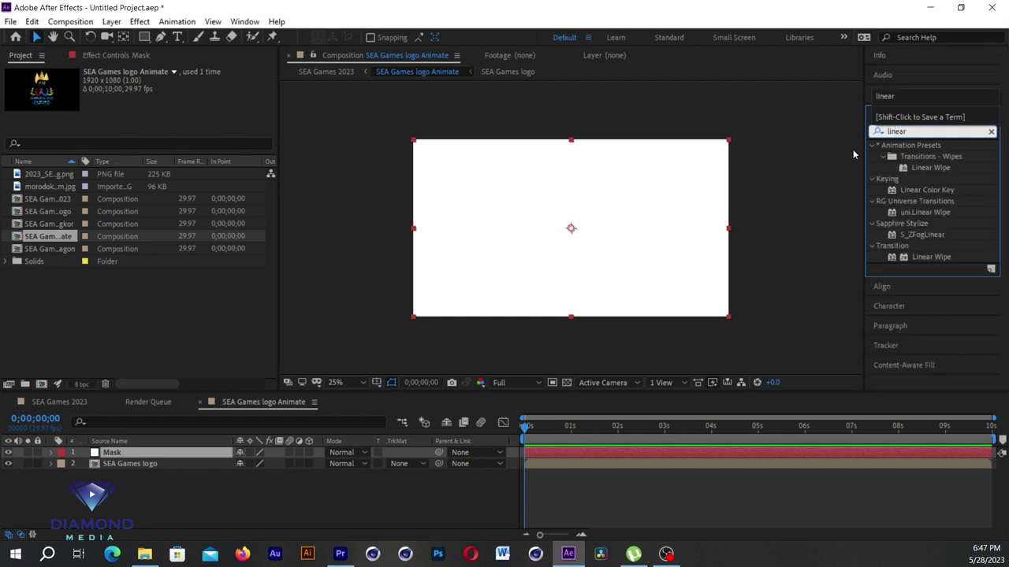
{"action": "left_click", "coordinate": [937, 170]}
{"action": "mouse_move", "coordinate": [937, 174]}
{"action": "left_mouse_down"}
{"action": "mouse_move", "coordinate": [568, 455]}
{"action": "mouse_move", "coordinate": [512, 448]}
{"action": "left_mouse_up"}
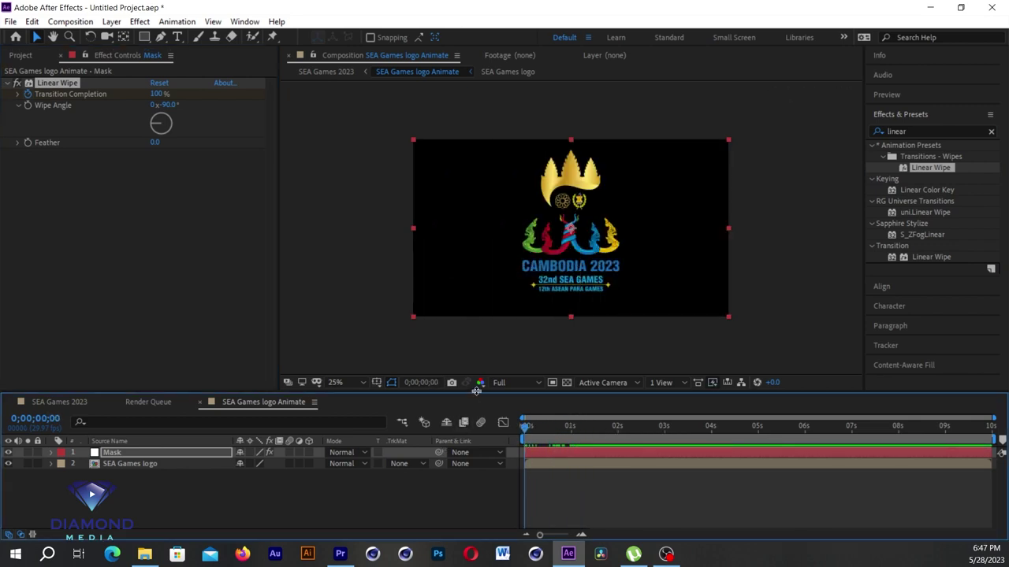
Enlarge the timeline and expand Mask > Effects > Linear Wipe properties.
{"action": "left_click_drag", "start_coordinate": [478, 392], "coordinate": [473, 312]}
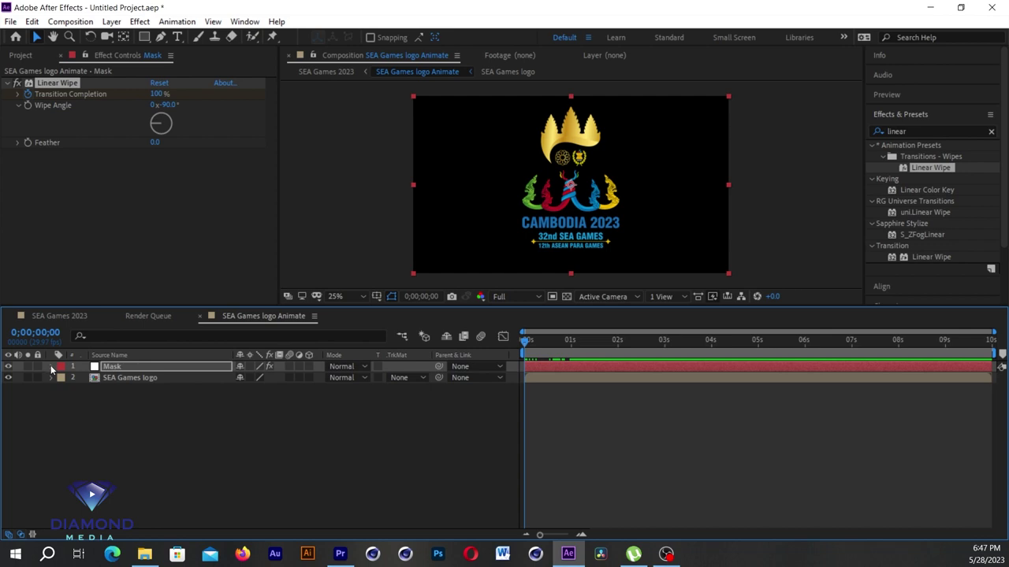
{"action": "left_click", "coordinate": [51, 366]}
{"action": "left_click", "coordinate": [63, 379]}
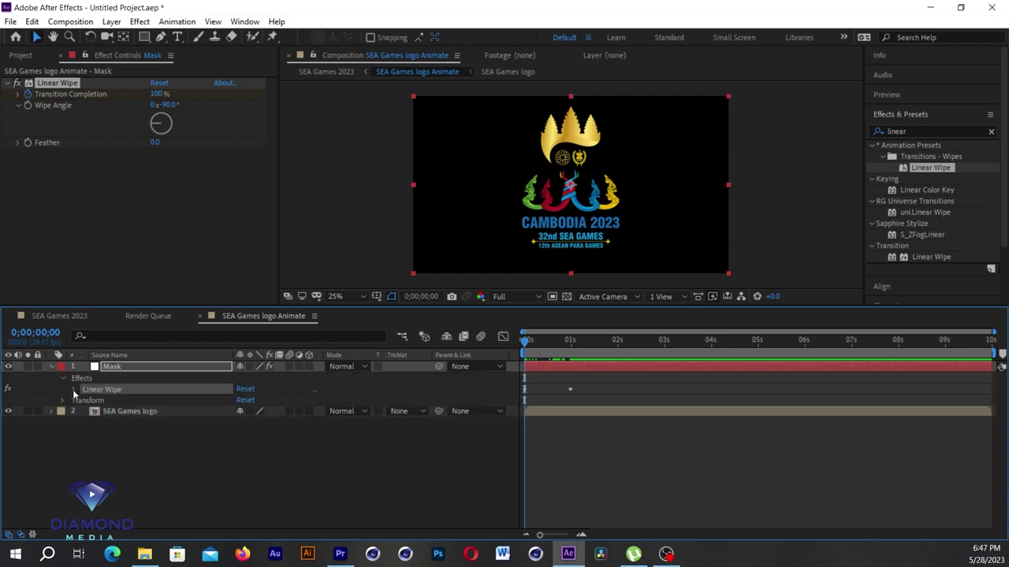
{"action": "left_click", "coordinate": [74, 389]}
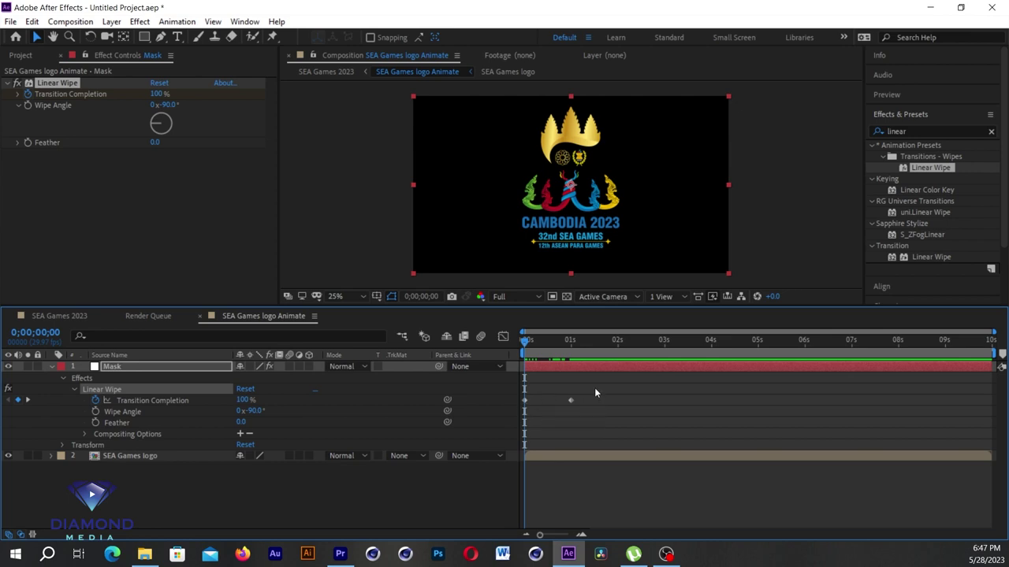
Delete the existing Transition Completion keyframes of the Linear Wipe.
{"action": "left_click_drag", "start_coordinate": [595, 387], "coordinate": [522, 410]}
{"action": "left_click_drag", "start_coordinate": [580, 387], "coordinate": [501, 407]}
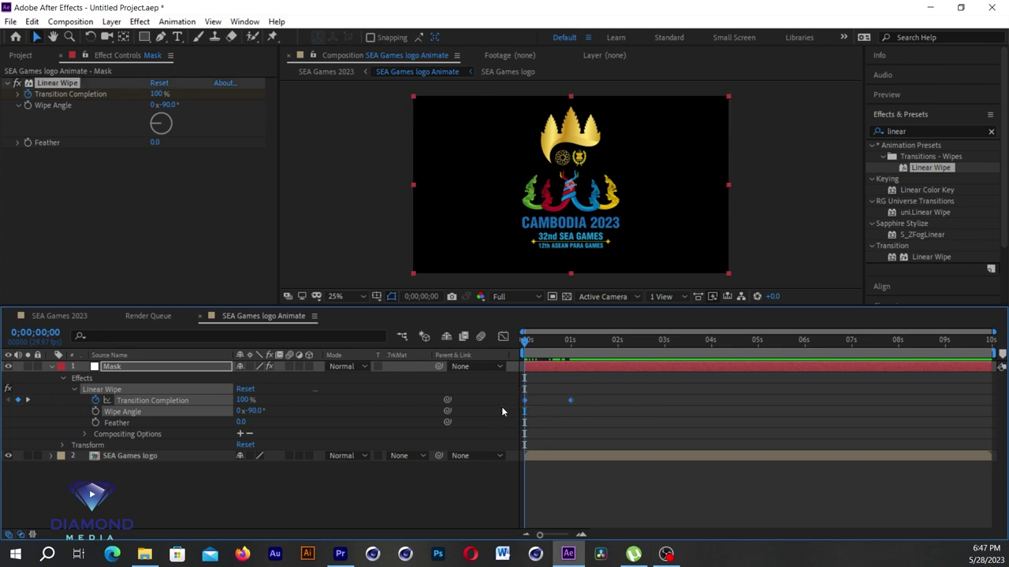
{"action": "key", "text": "Delete"}
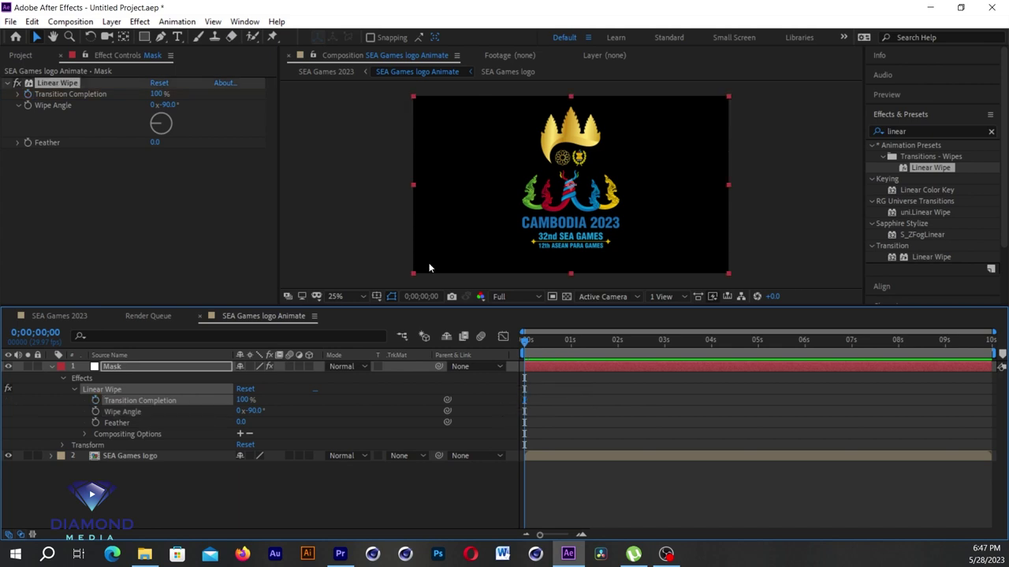
Set the Linear Wipe's Wipe Angle to 180°.
{"action": "left_click_drag", "start_coordinate": [159, 94], "coordinate": [142, 97]}
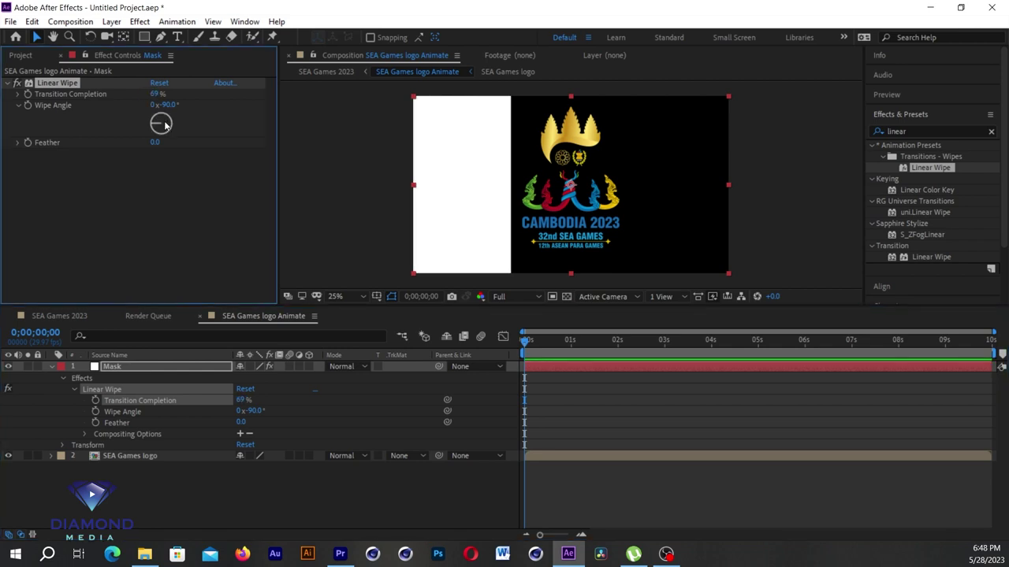
{"action": "mouse_move", "coordinate": [155, 124]}
{"action": "left_mouse_down"}
{"action": "mouse_move", "coordinate": [187, 141]}
{"action": "mouse_move", "coordinate": [176, 181]}
{"action": "left_mouse_up"}
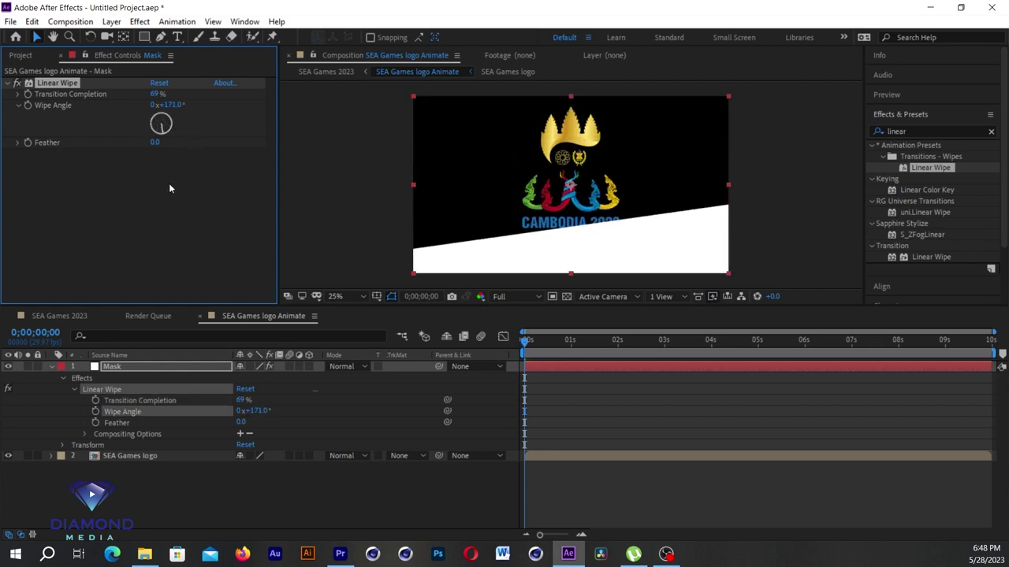
{"action": "left_click_drag", "start_coordinate": [176, 180], "coordinate": [166, 185]}
{"action": "left_click", "coordinate": [169, 105]}
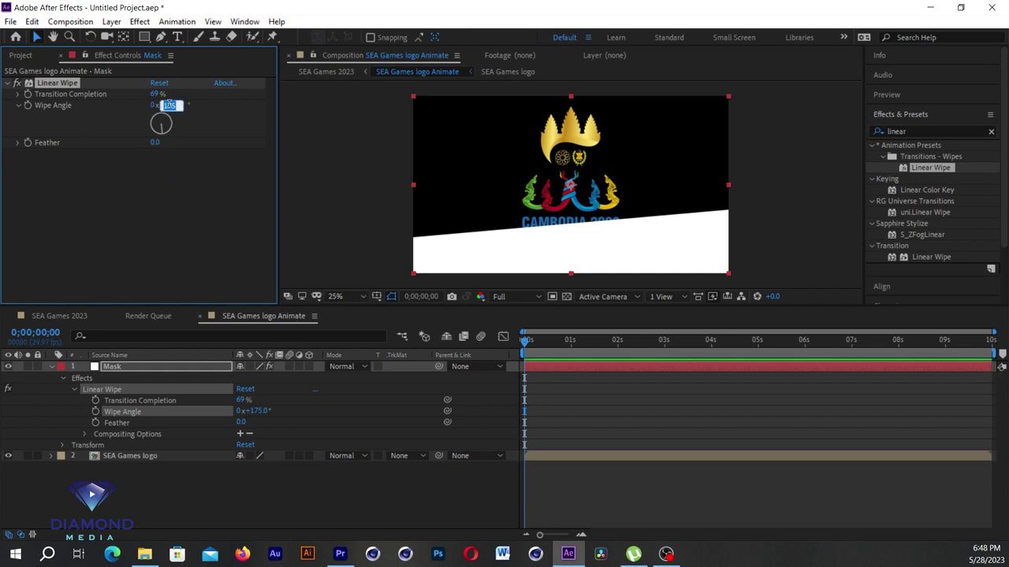
{"action": "type", "text": "180"}
{"action": "key", "text": "Return"}
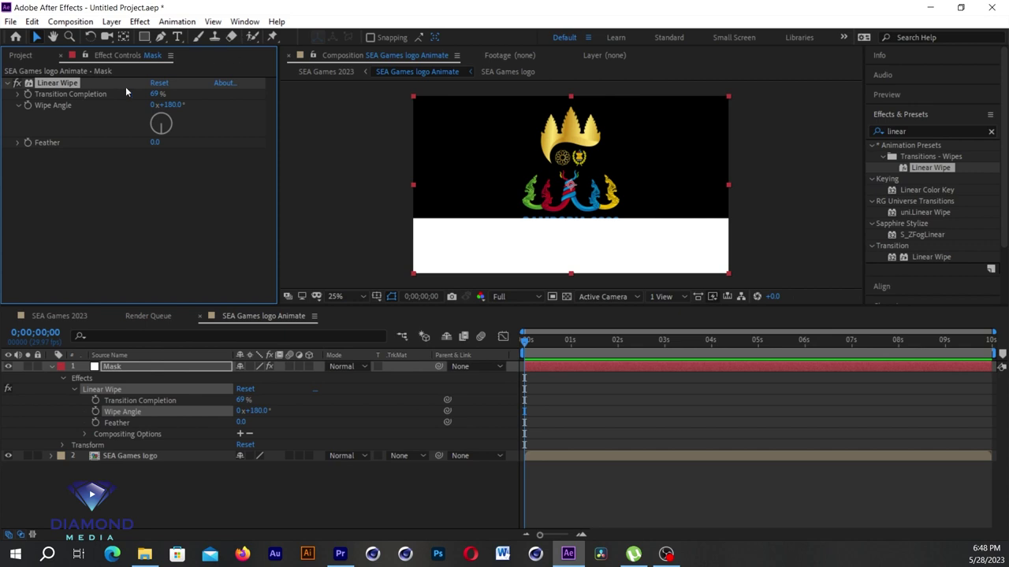
Keyframe Transition Completion at 91% at the start of the timeline.
{"action": "left_click_drag", "start_coordinate": [154, 94], "coordinate": [165, 89]}
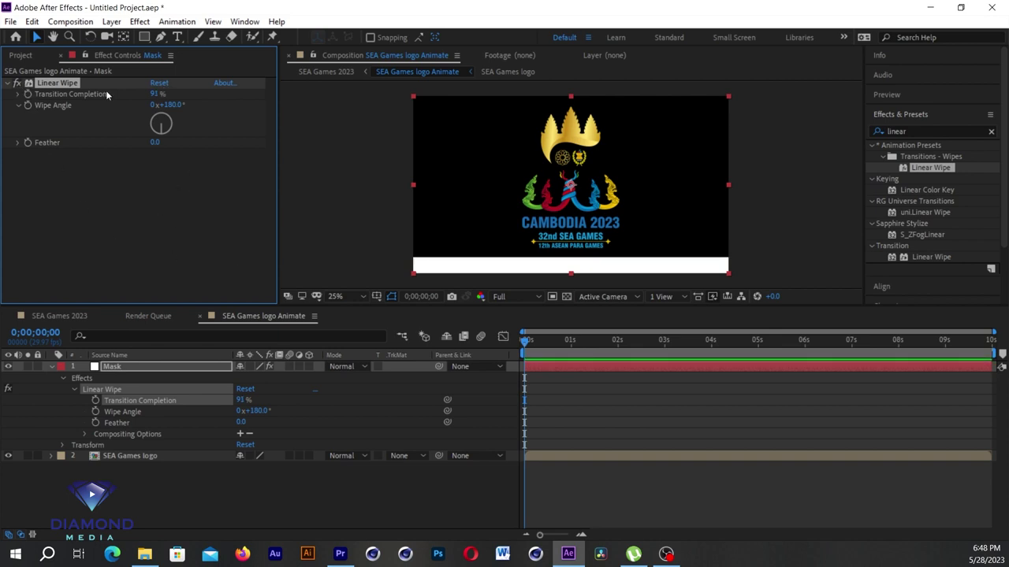
{"action": "left_click", "coordinate": [27, 95]}
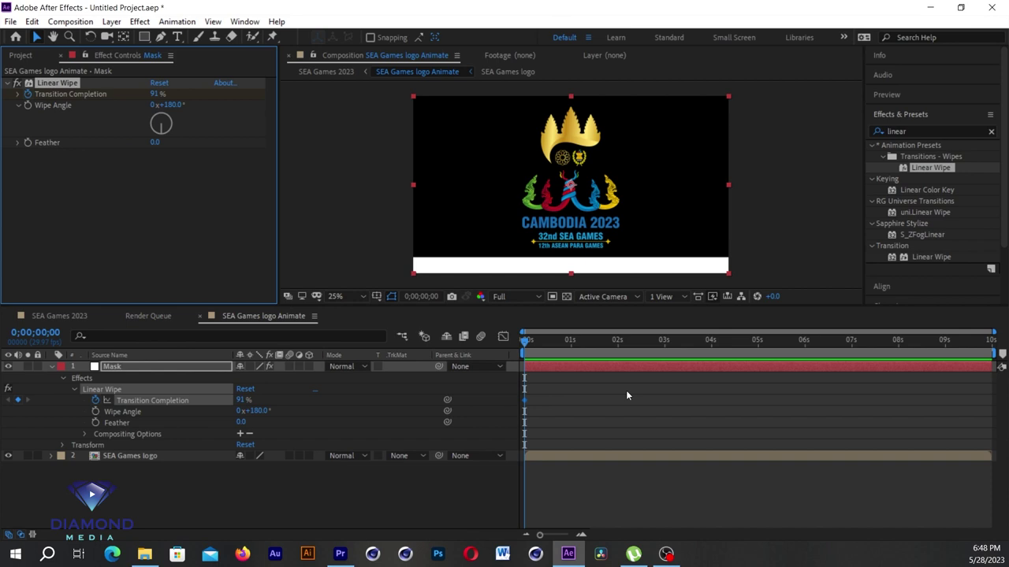
{"action": "right_click", "coordinate": [525, 404]}
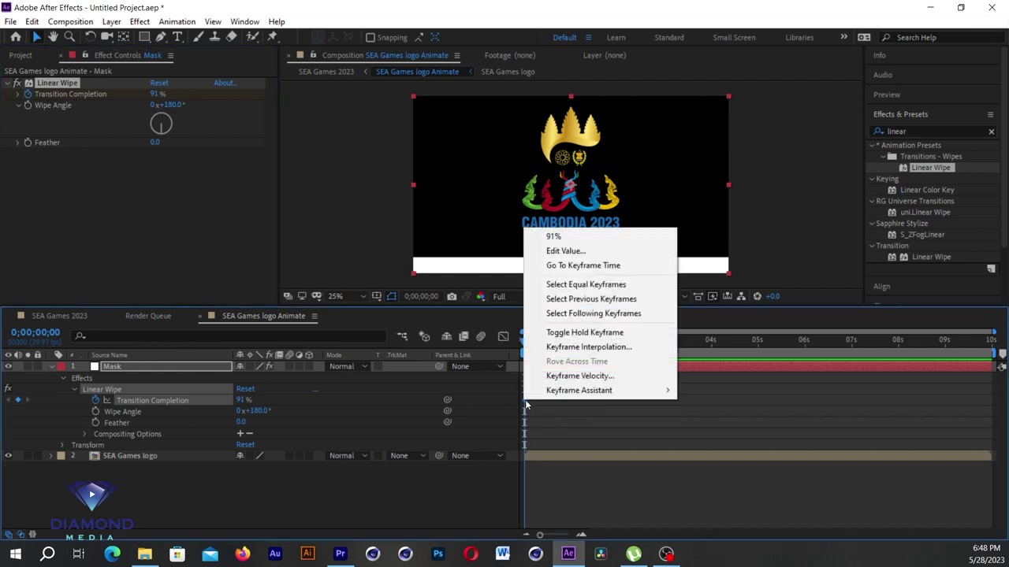
Easy Ease the first wipe keyframe and add a 0% Transition Completion keyframe near 6 seconds.
{"action": "mouse_move", "coordinate": [609, 394]}
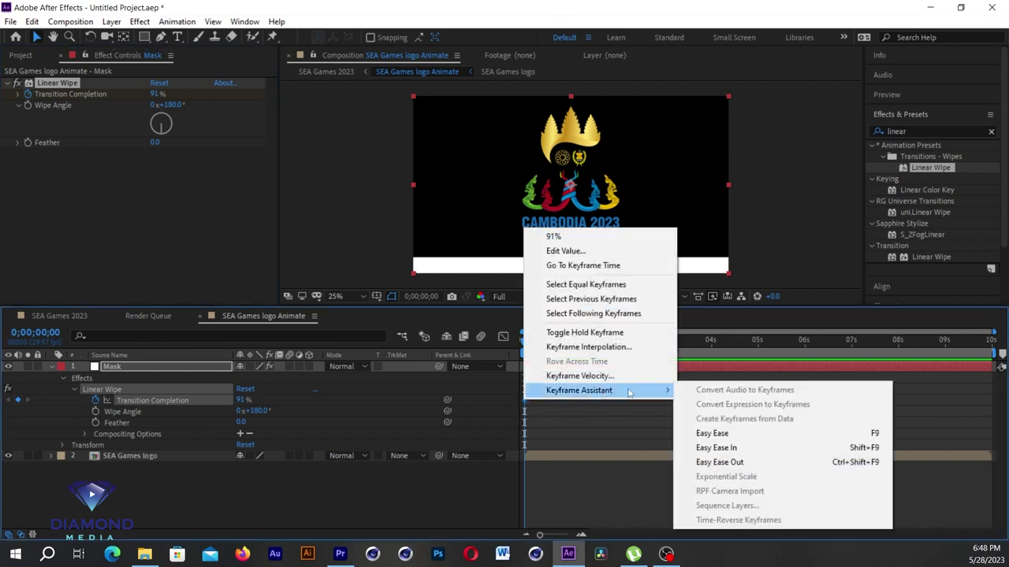
{"action": "left_click", "coordinate": [723, 435]}
{"action": "left_click_drag", "start_coordinate": [543, 356], "coordinate": [805, 359]}
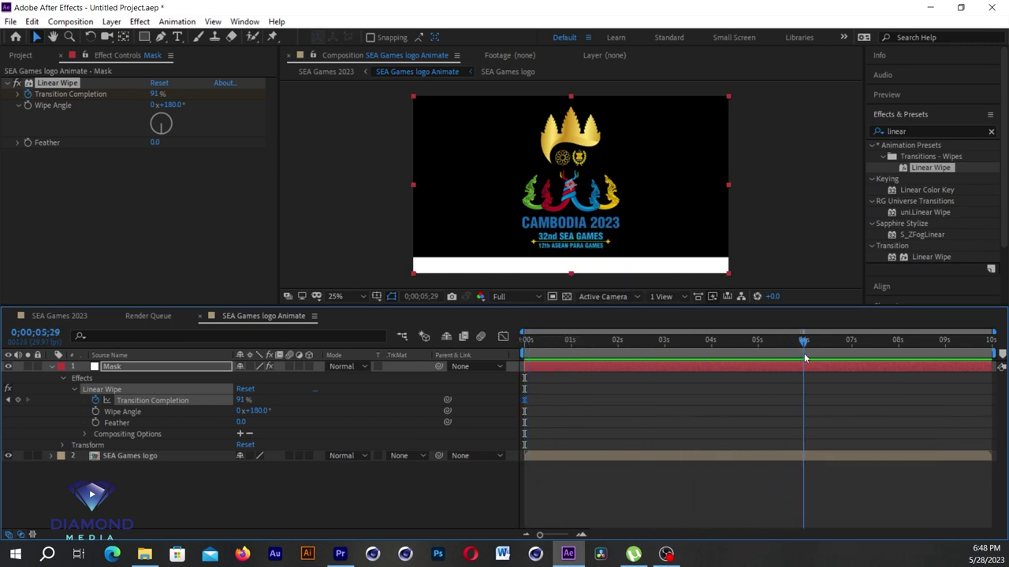
{"action": "left_click_drag", "start_coordinate": [157, 94], "coordinate": [97, 104]}
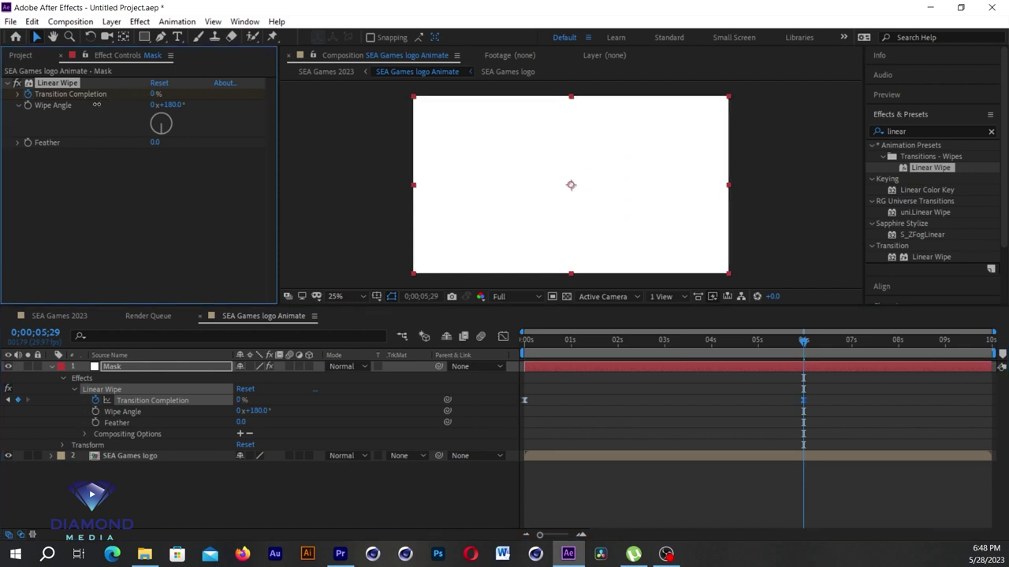
Preview the wipe from the start, stop near 3 seconds, and clear the Effects search.
{"action": "left_click", "coordinate": [526, 346]}
{"action": "key", "text": "space"}
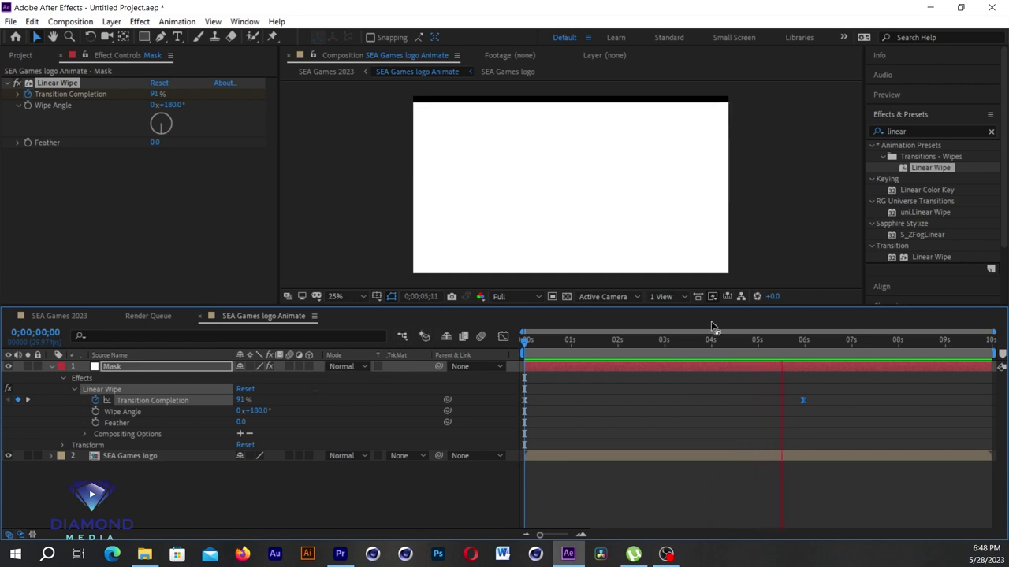
{"action": "left_click", "coordinate": [680, 341]}
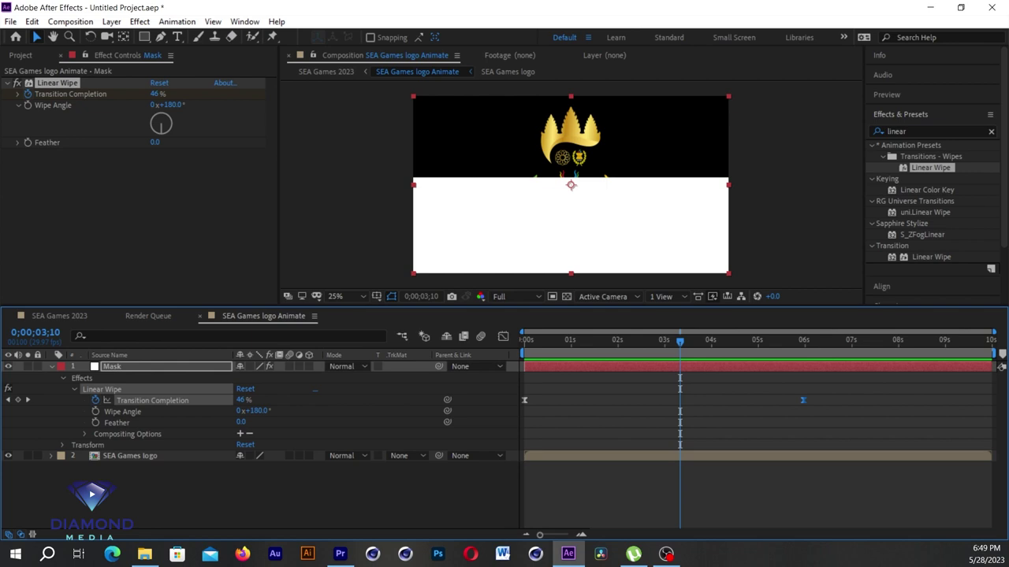
{"action": "left_click", "coordinate": [991, 131]}
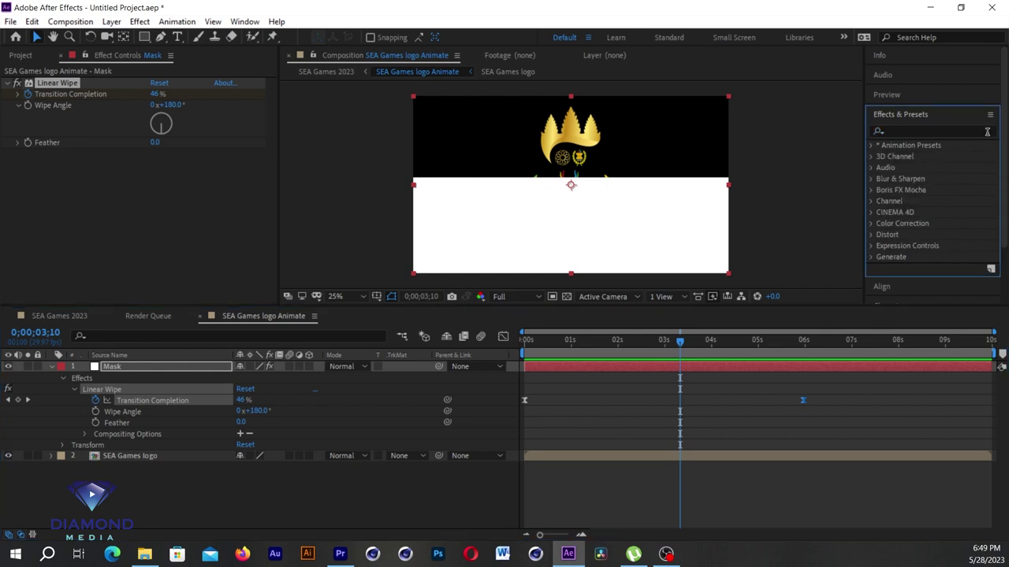
Search 'tur' and apply Turbulent Displace to the Mask layer.
{"action": "left_click", "coordinate": [908, 130]}
{"action": "type", "text": "tur"}
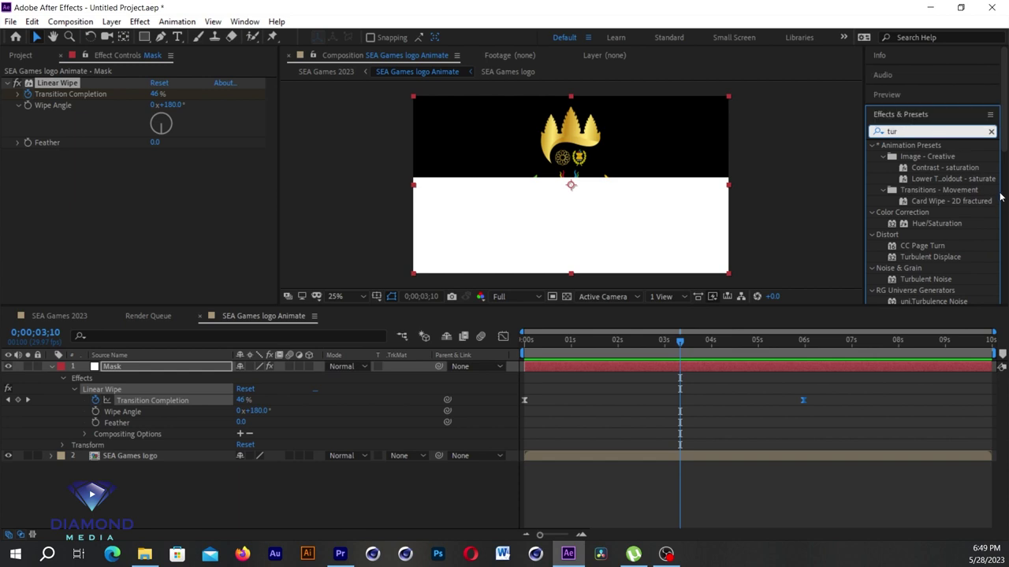
{"action": "left_click_drag", "start_coordinate": [1005, 145], "coordinate": [1005, 167]}
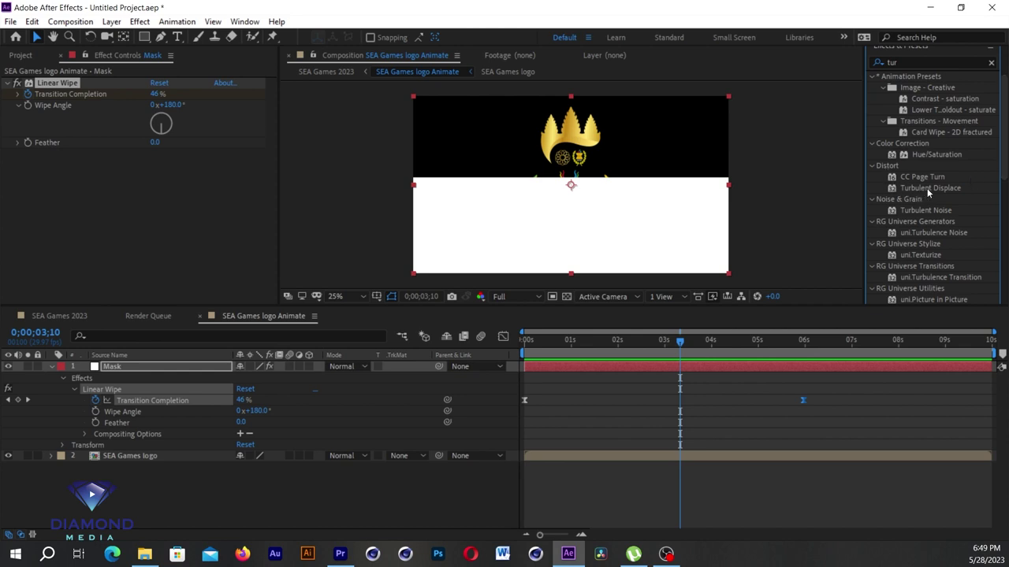
{"action": "left_click_drag", "start_coordinate": [927, 188], "coordinate": [655, 370]}
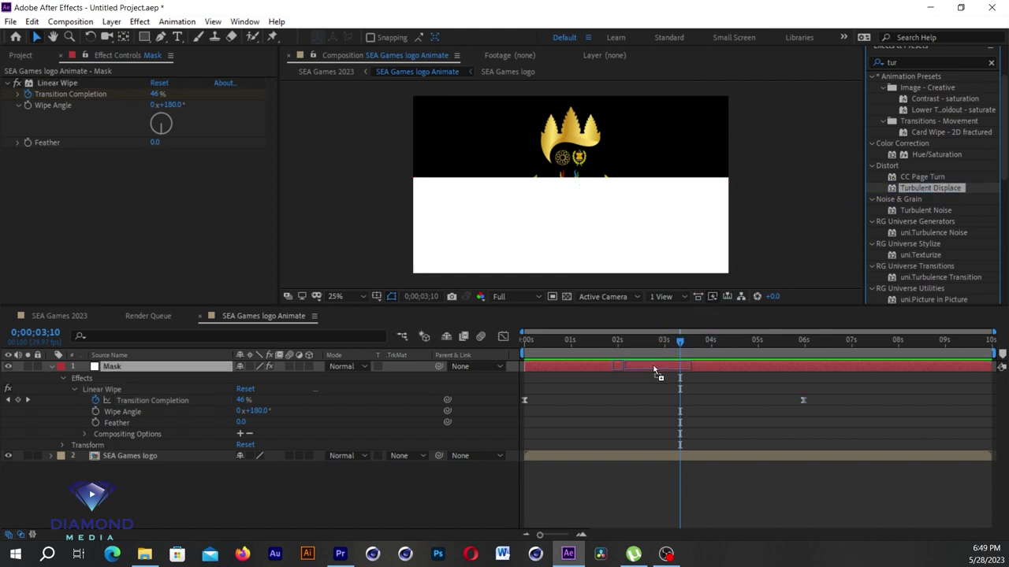
{"action": "left_click_drag", "start_coordinate": [654, 370], "coordinate": [653, 364]}
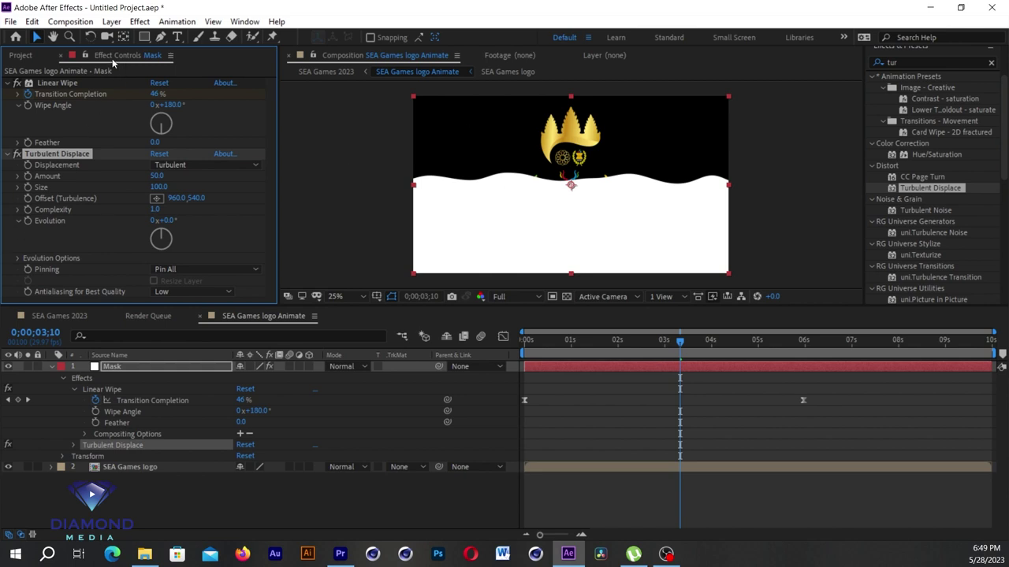
Set Turbulent Displace's Displacement to Twist Smoother and reduce its Size.
{"action": "left_click", "coordinate": [181, 165]}
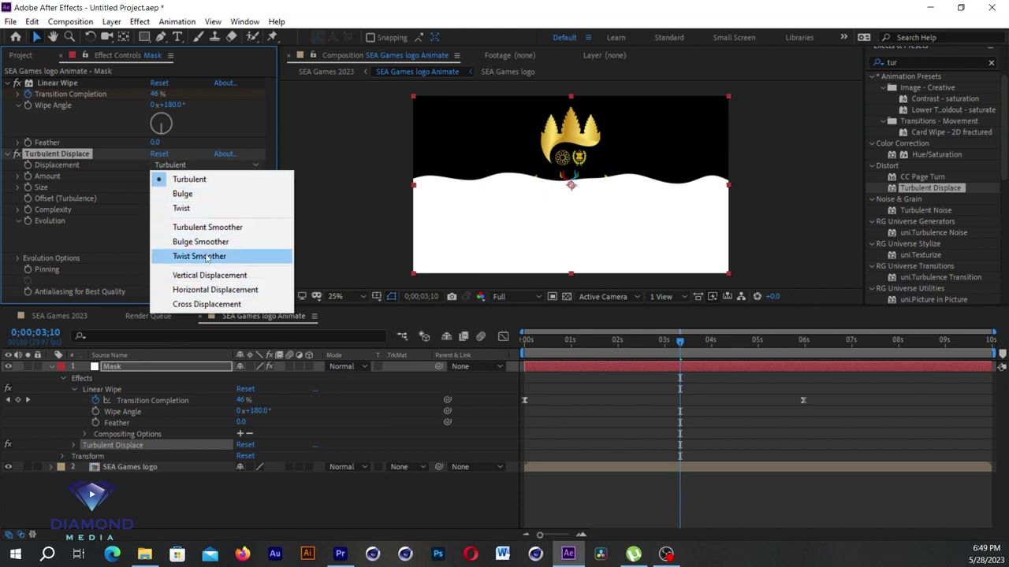
{"action": "left_click", "coordinate": [212, 242]}
{"action": "left_click", "coordinate": [181, 164]}
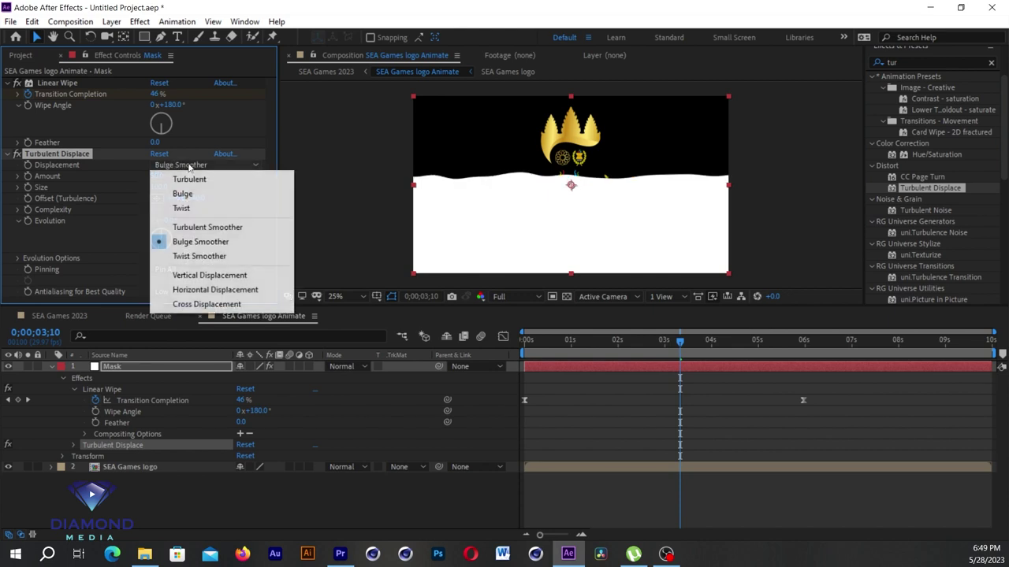
{"action": "left_click", "coordinate": [190, 257]}
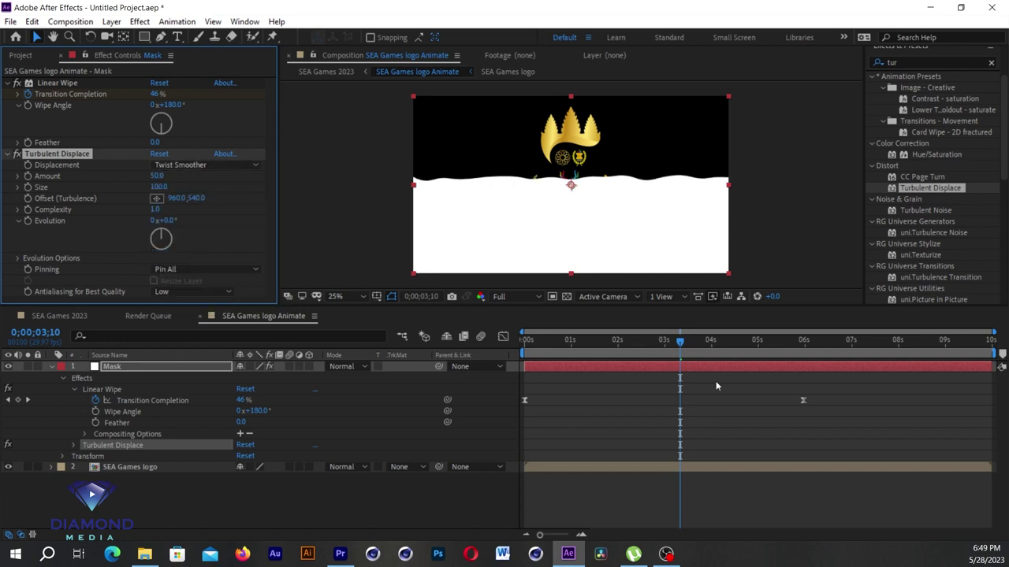
{"action": "left_click", "coordinate": [580, 350]}
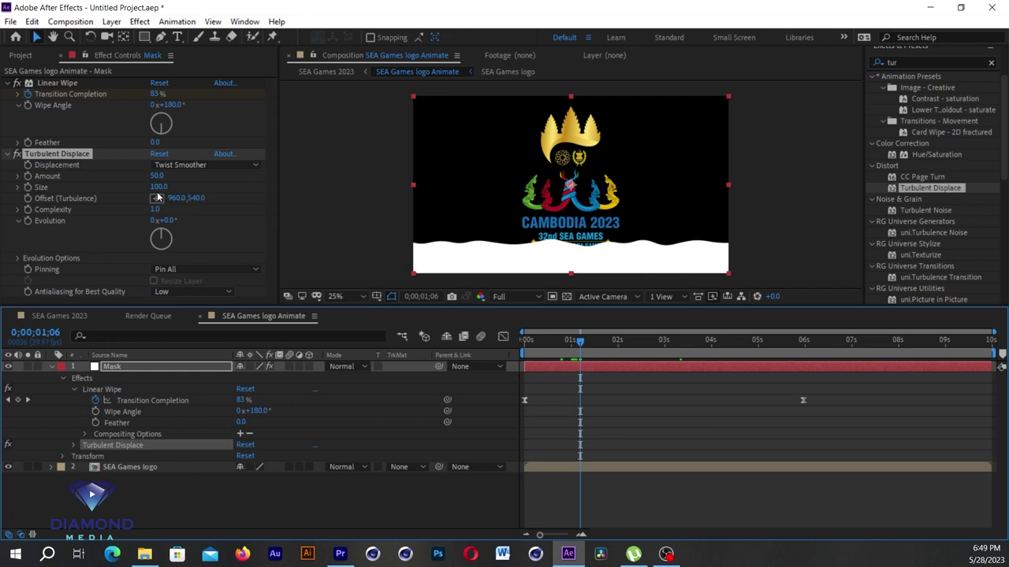
{"action": "mouse_move", "coordinate": [159, 187]}
{"action": "left_mouse_down"}
{"action": "mouse_move", "coordinate": [128, 178]}
{"action": "mouse_move", "coordinate": [214, 174]}
{"action": "mouse_move", "coordinate": [190, 177]}
{"action": "left_mouse_up"}
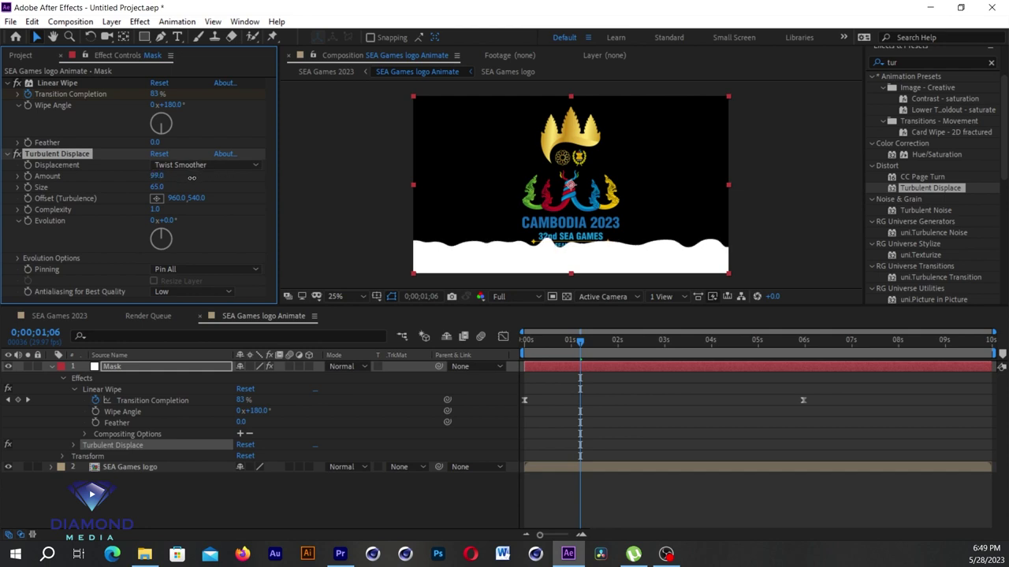
Preview the ragged turbulent wipe from the beginning, stopping and replaying it.
{"action": "left_click", "coordinate": [557, 350]}
{"action": "key", "text": "Home"}
{"action": "key", "text": "space"}
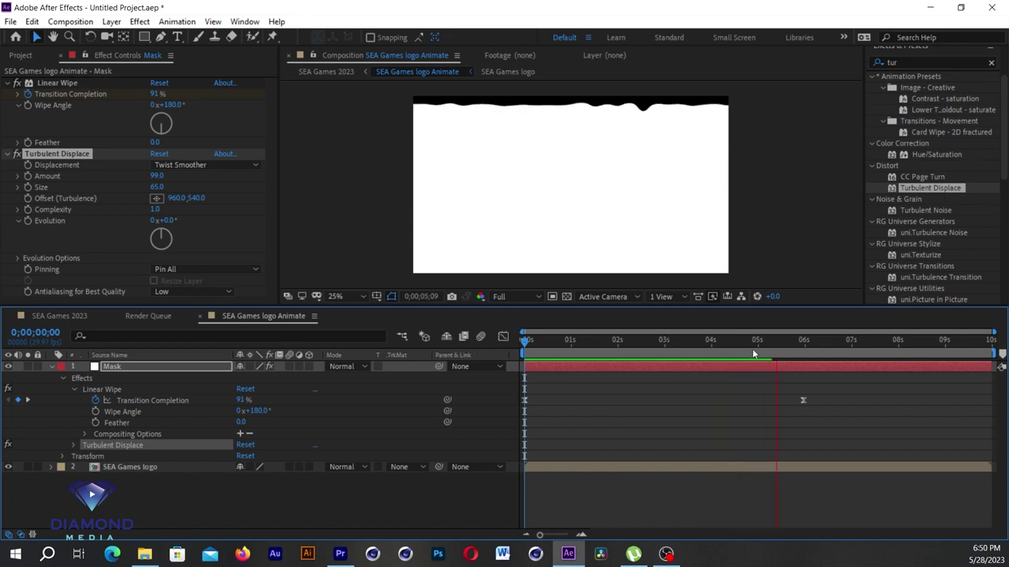
{"action": "key", "text": "space"}
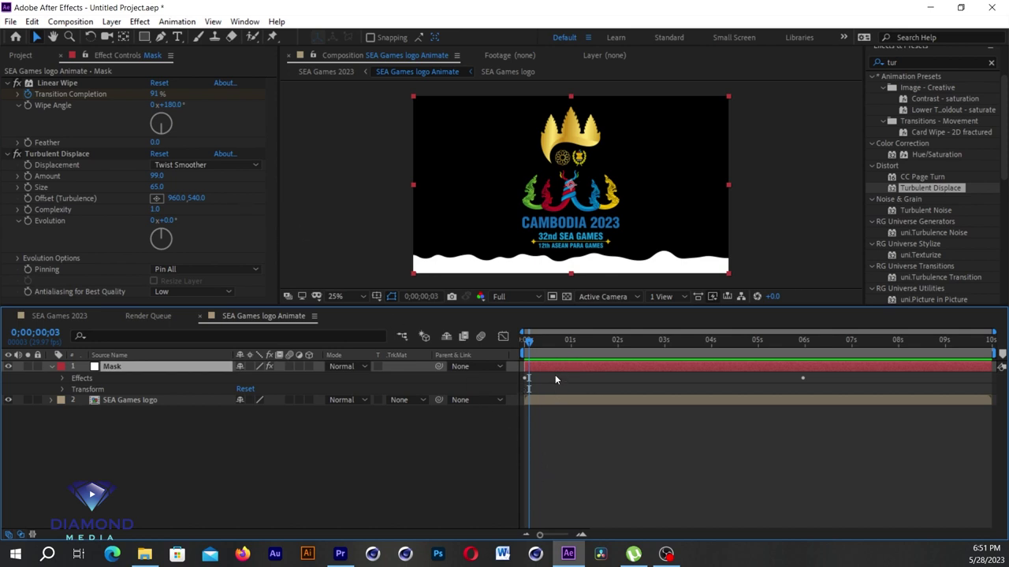
{"action": "key", "text": "space"}
{"action": "key", "text": "space"}
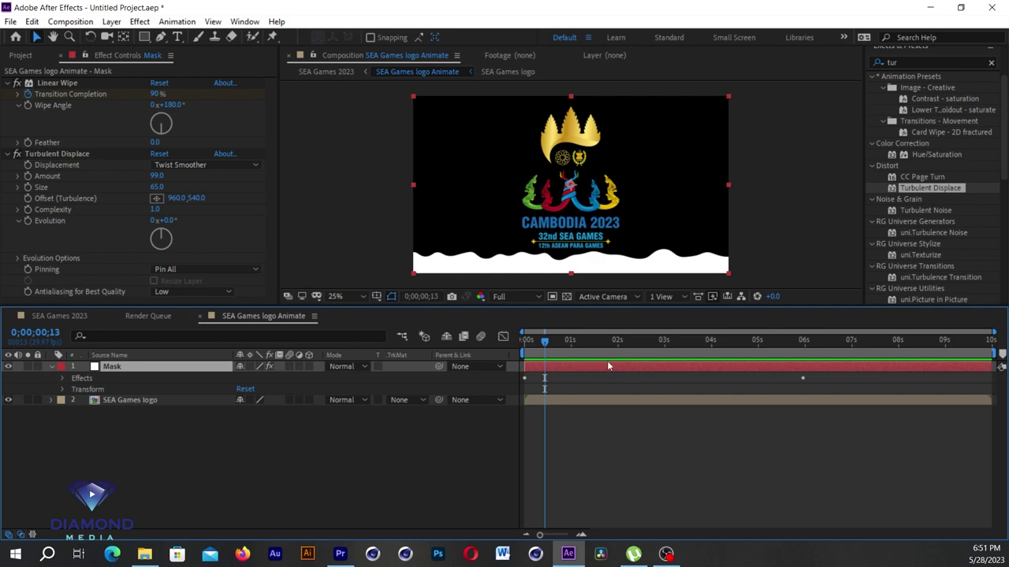
Duplicate the Mask layer and rename the top copy 'effect'.
{"action": "left_click", "coordinate": [31, 21]}
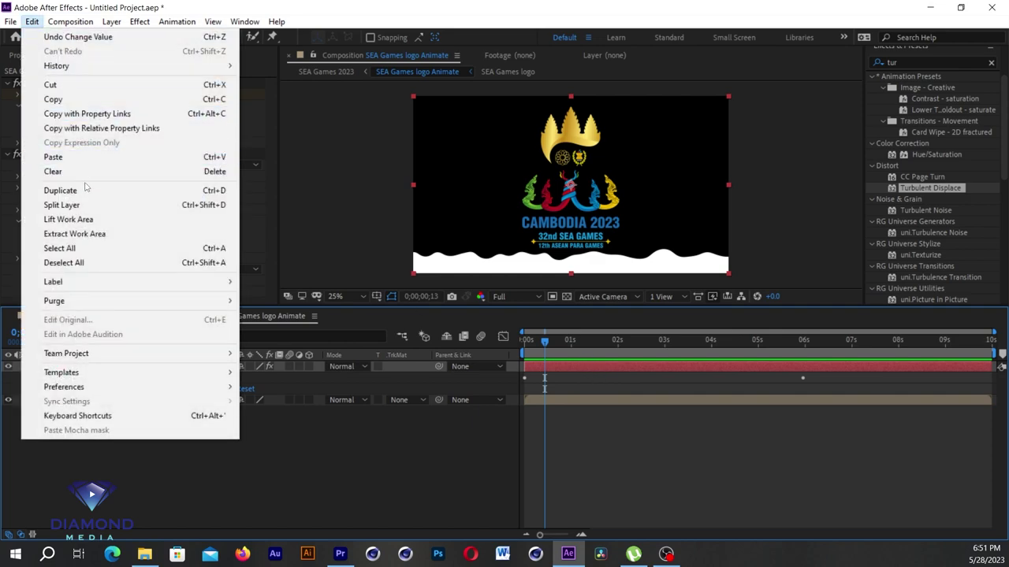
{"action": "left_click", "coordinate": [60, 190]}
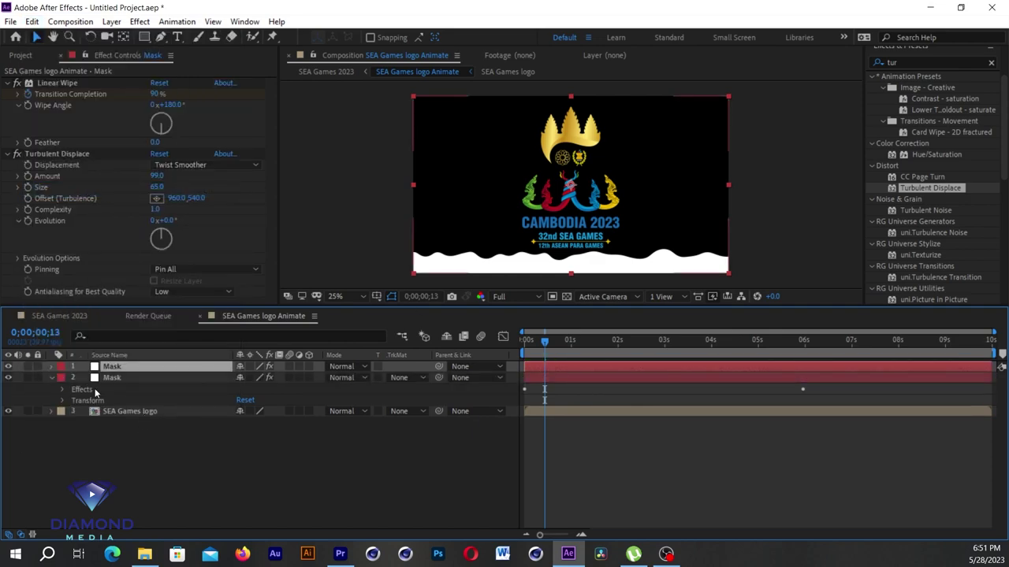
{"action": "right_click", "coordinate": [118, 368]}
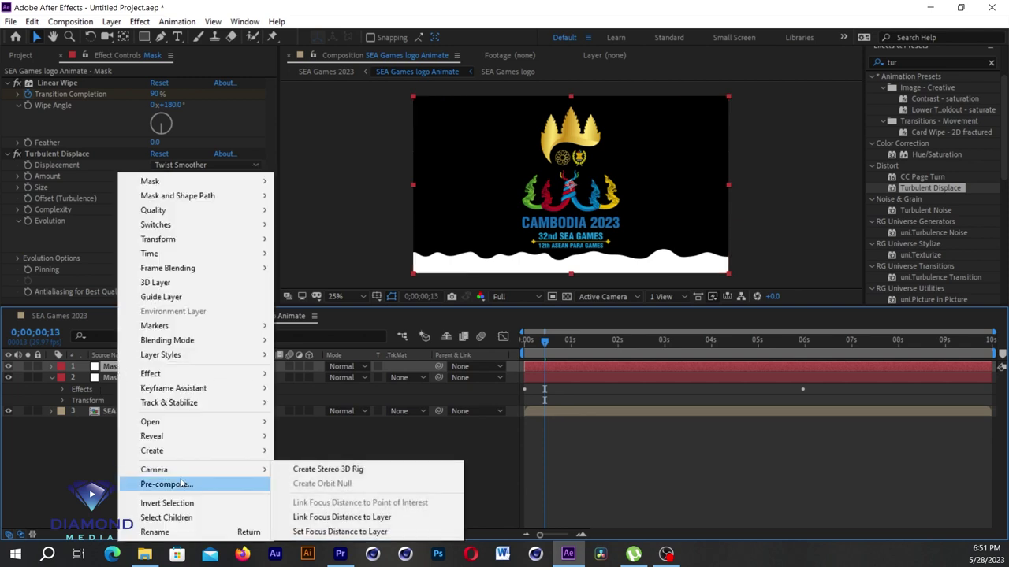
{"action": "left_click", "coordinate": [107, 368]}
{"action": "right_click", "coordinate": [104, 368]}
{"action": "left_click", "coordinate": [164, 532]}
{"action": "type", "text": "effect"}
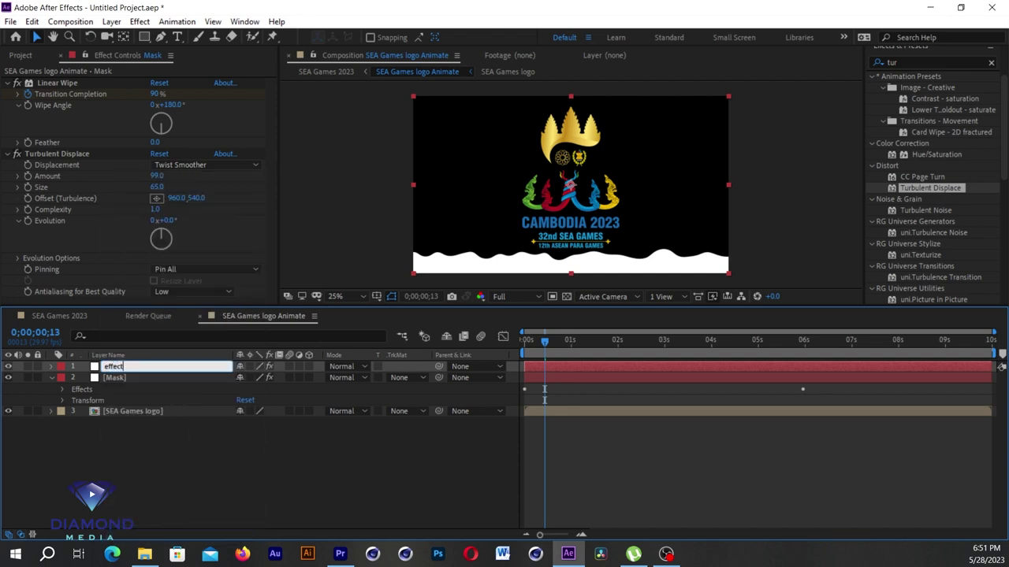
{"action": "key", "text": "Return"}
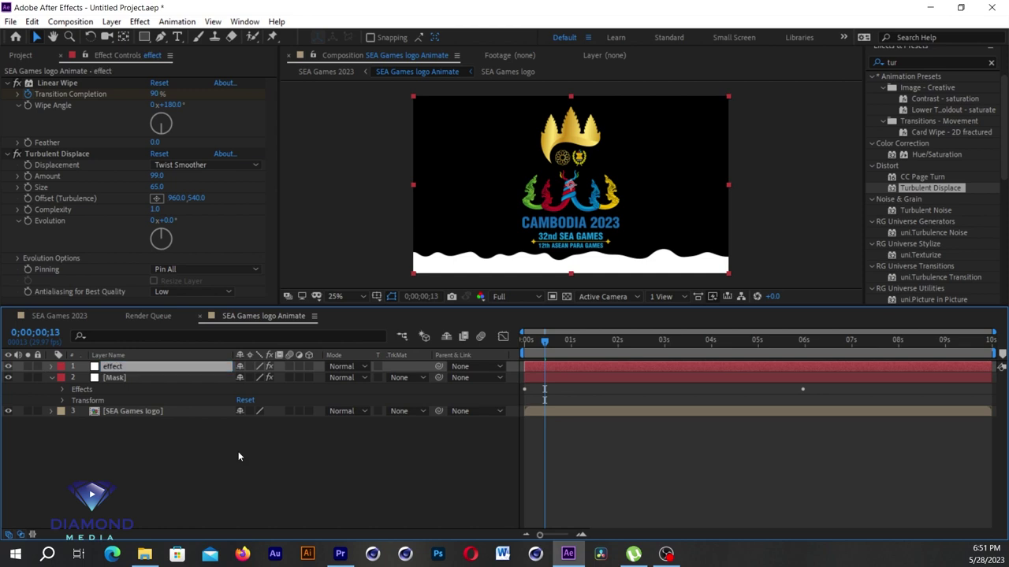
Hide the effect layer, select the logo layer, and collapse Mask's properties.
{"action": "left_click", "coordinate": [10, 367]}
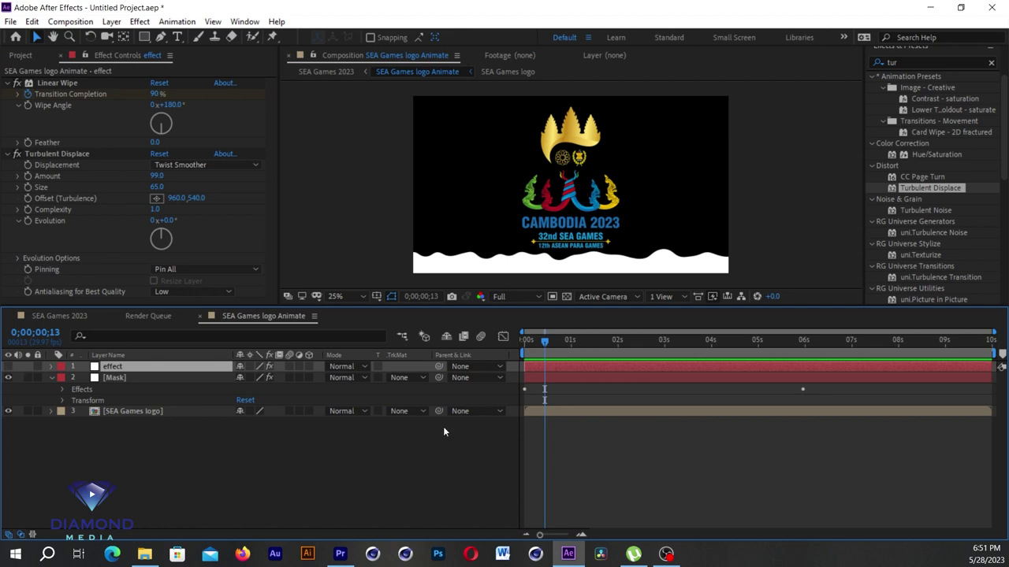
{"action": "mouse_move", "coordinate": [544, 347]}
{"action": "left_mouse_down"}
{"action": "mouse_move", "coordinate": [620, 355]}
{"action": "mouse_move", "coordinate": [543, 365]}
{"action": "left_mouse_up"}
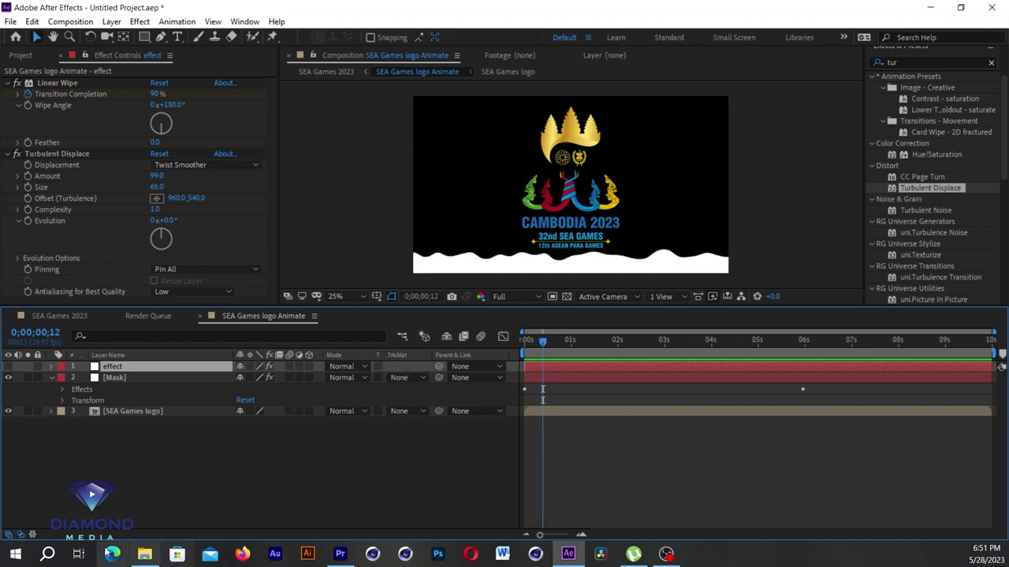
{"action": "left_click", "coordinate": [21, 536]}
{"action": "left_click", "coordinate": [22, 536]}
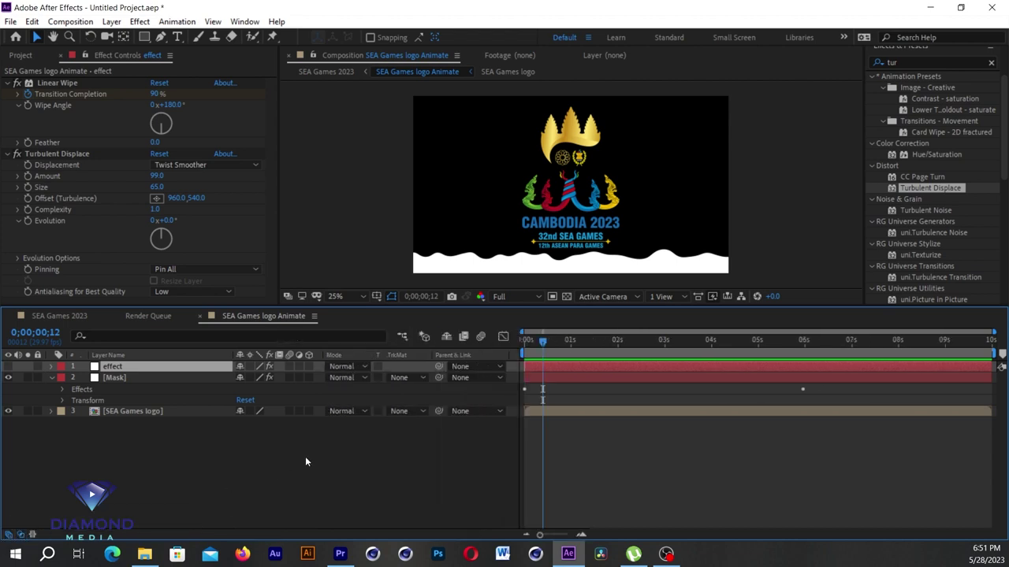
{"action": "left_click", "coordinate": [130, 411]}
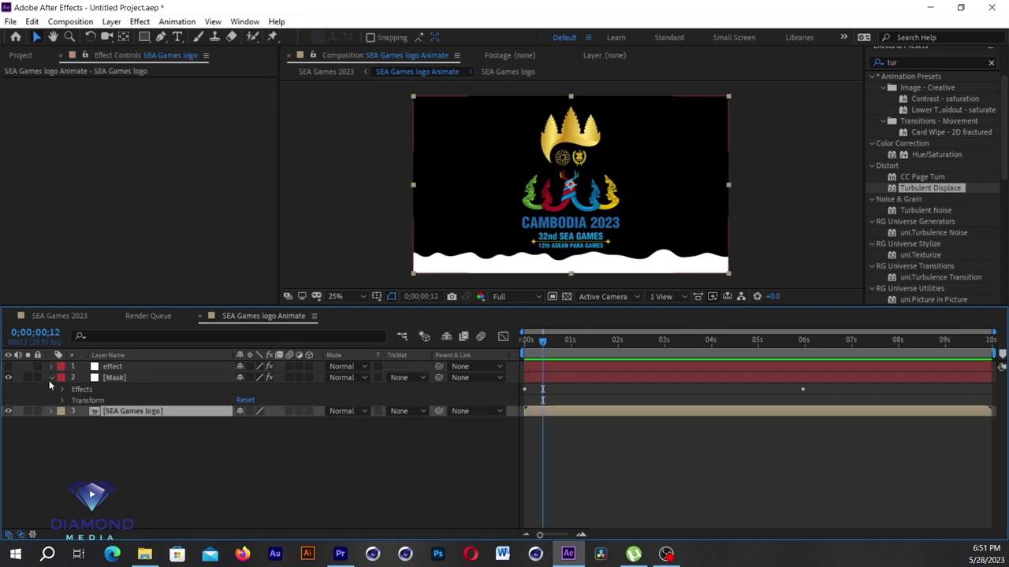
{"action": "left_click", "coordinate": [51, 379]}
{"action": "left_click", "coordinate": [586, 353]}
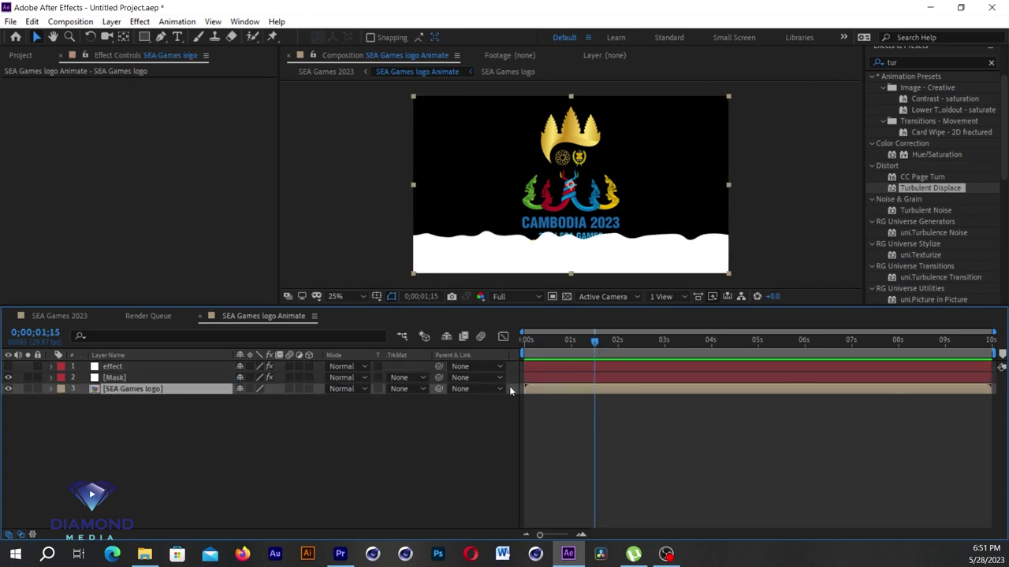
Set the SEA Games logo layer's track matte to Alpha Matte from Mask.
{"action": "left_click", "coordinate": [409, 388]}
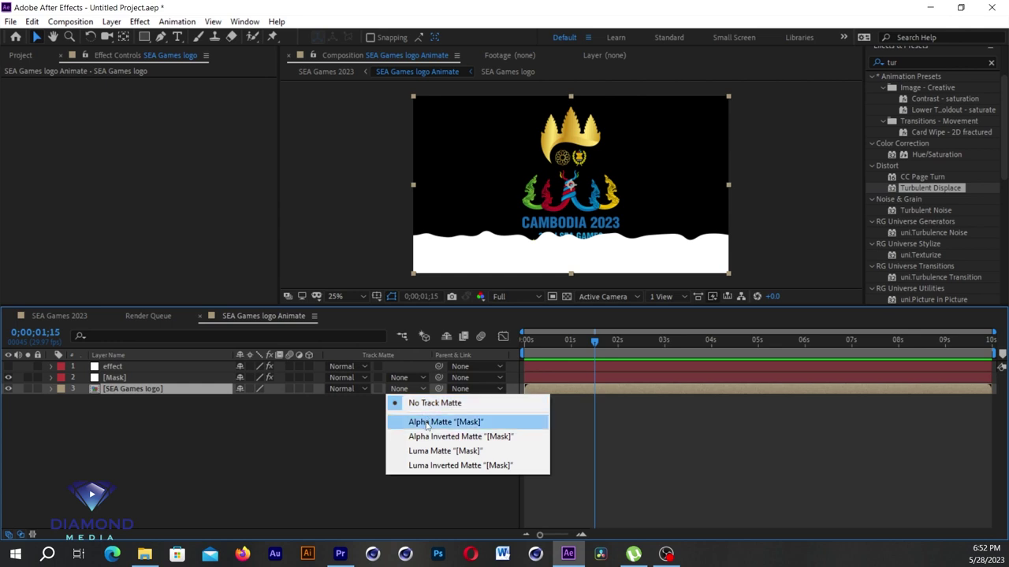
{"action": "left_click", "coordinate": [426, 422]}
{"action": "left_click_drag", "start_coordinate": [533, 344], "coordinate": [675, 357]}
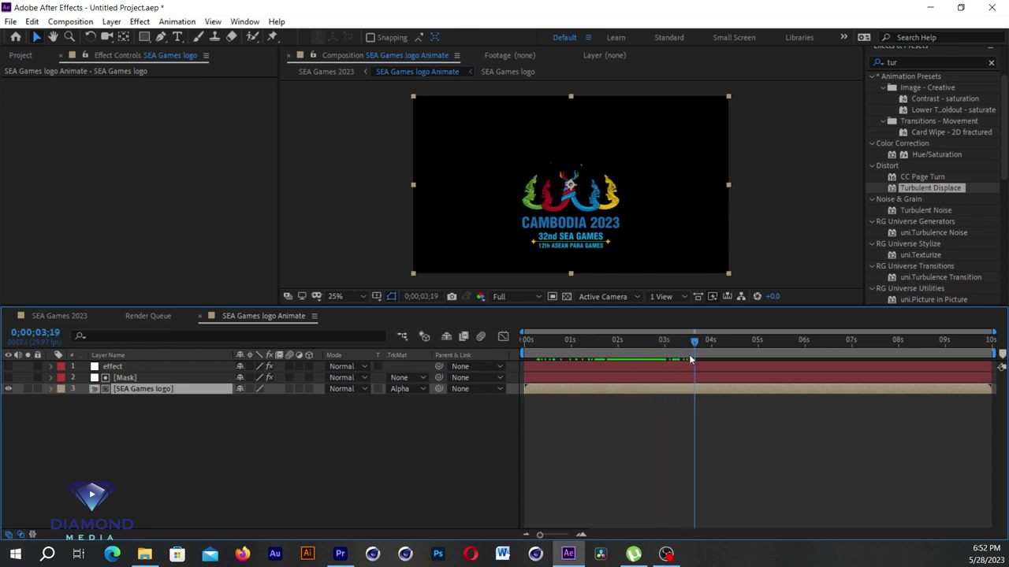
{"action": "left_click_drag", "start_coordinate": [675, 356], "coordinate": [614, 366]}
Preview the matte reveal, then select the effect layer and play again.
{"action": "key", "text": "space"}
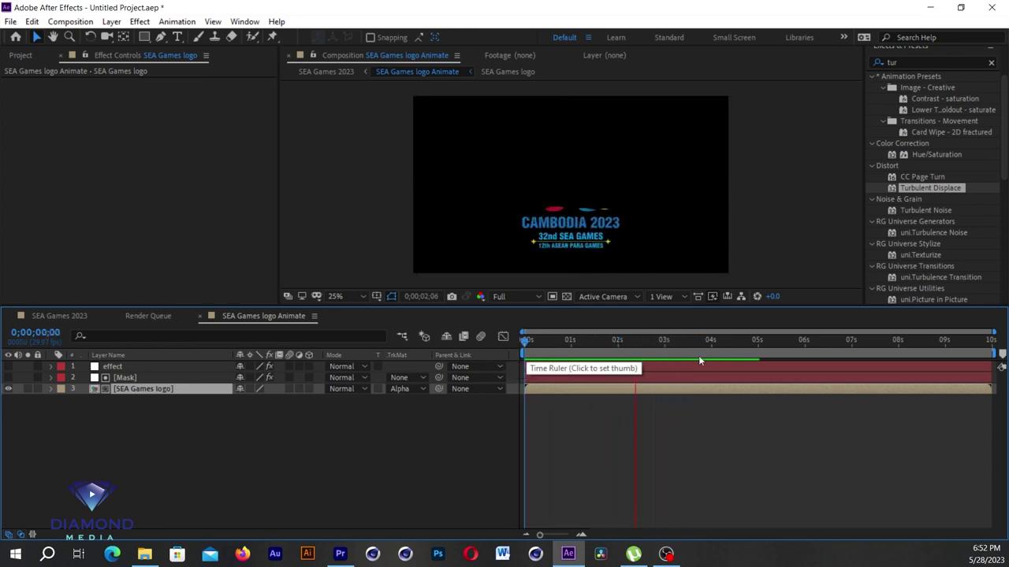
{"action": "mouse_move", "coordinate": [567, 343]}
{"action": "left_mouse_down"}
{"action": "mouse_move", "coordinate": [642, 354]}
{"action": "mouse_move", "coordinate": [595, 369]}
{"action": "mouse_move", "coordinate": [608, 364]}
{"action": "left_mouse_up"}
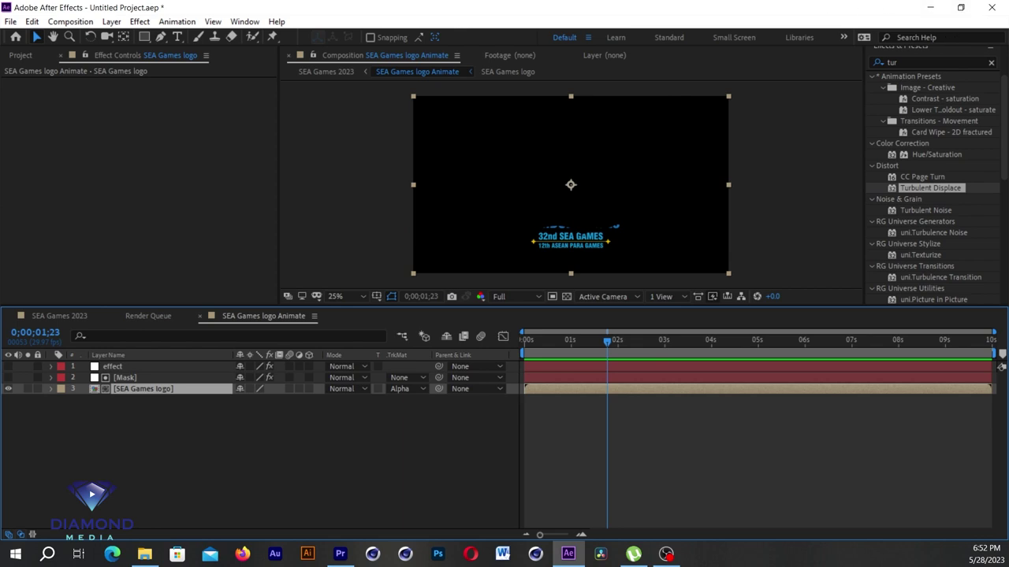
{"action": "left_click", "coordinate": [111, 366]}
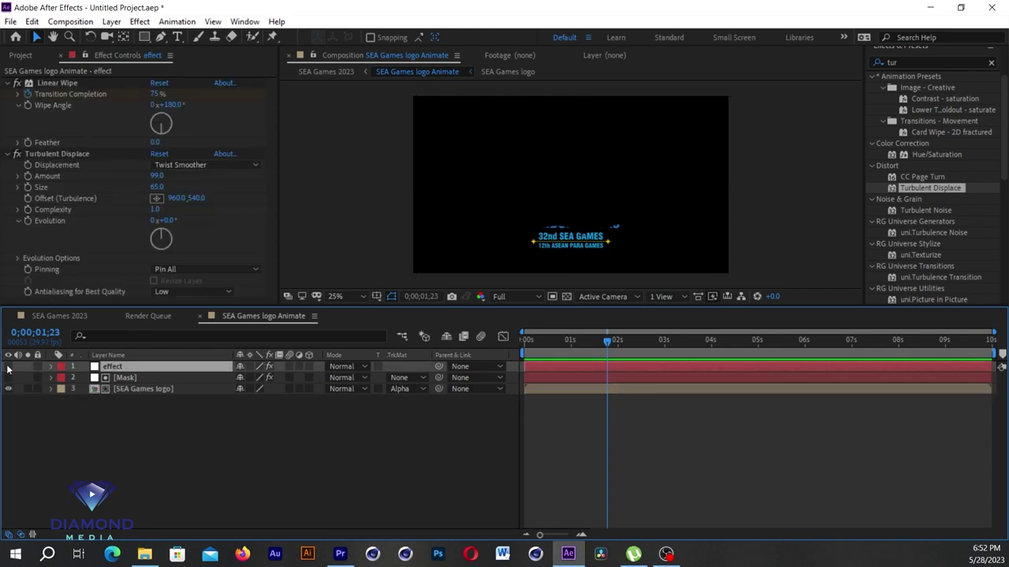
{"action": "key", "text": "space"}
{"action": "key", "text": "space"}
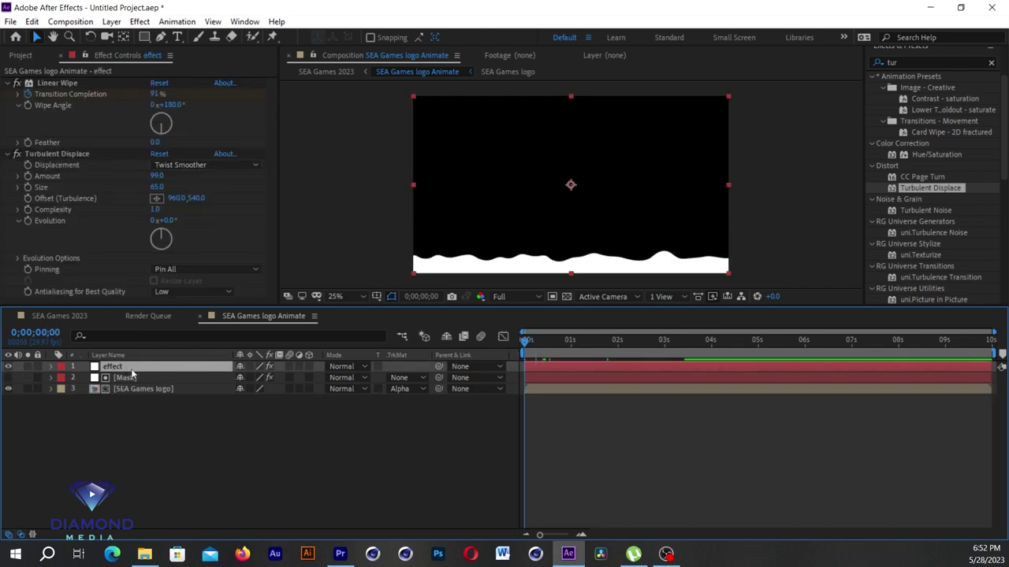
Duplicate the effect layer to create effect 2, then reselect the original.
{"action": "left_click", "coordinate": [31, 21]}
{"action": "left_click", "coordinate": [86, 192]}
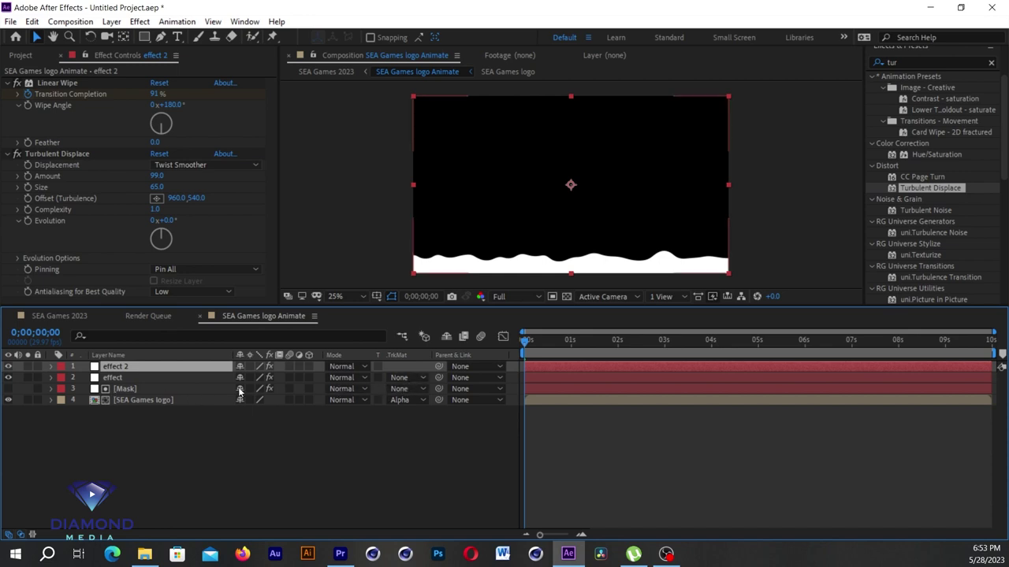
{"action": "left_click", "coordinate": [131, 379]}
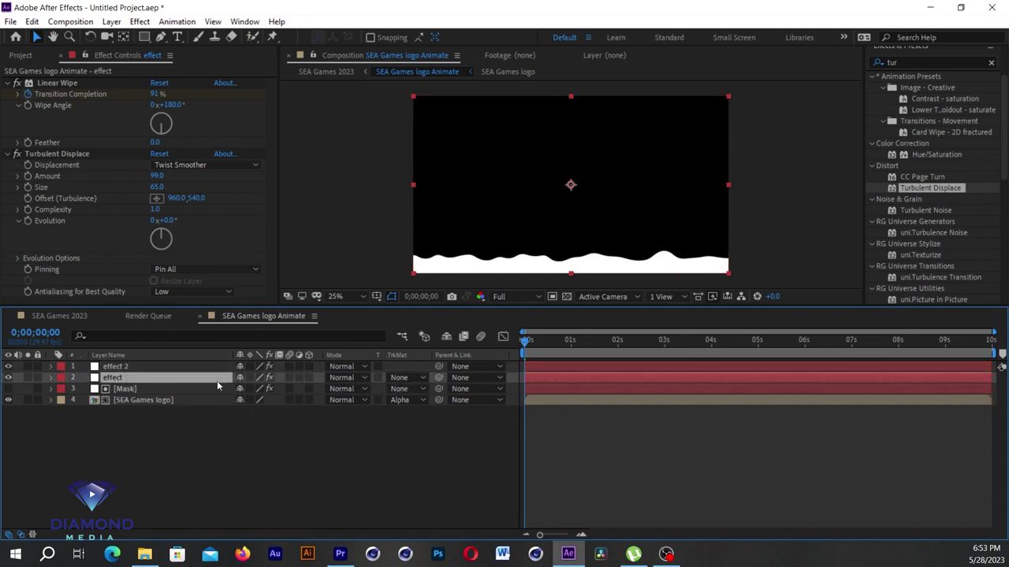
Set the effect layer's track matte to Alpha Inverted Matte from effect 2.
{"action": "left_click", "coordinate": [421, 379]}
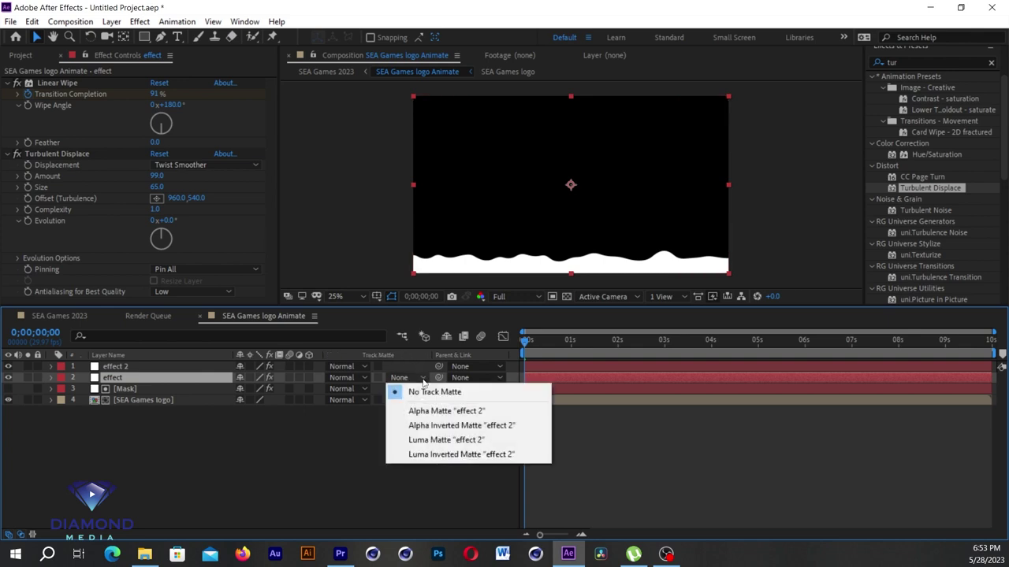
{"action": "left_click", "coordinate": [365, 487]}
{"action": "left_click", "coordinate": [365, 486]}
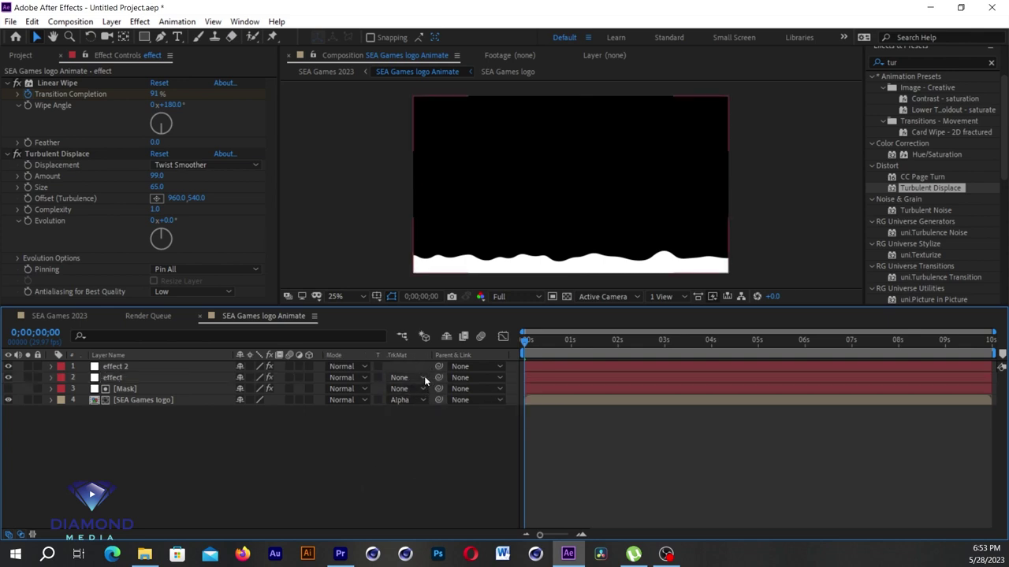
{"action": "left_click", "coordinate": [424, 379]}
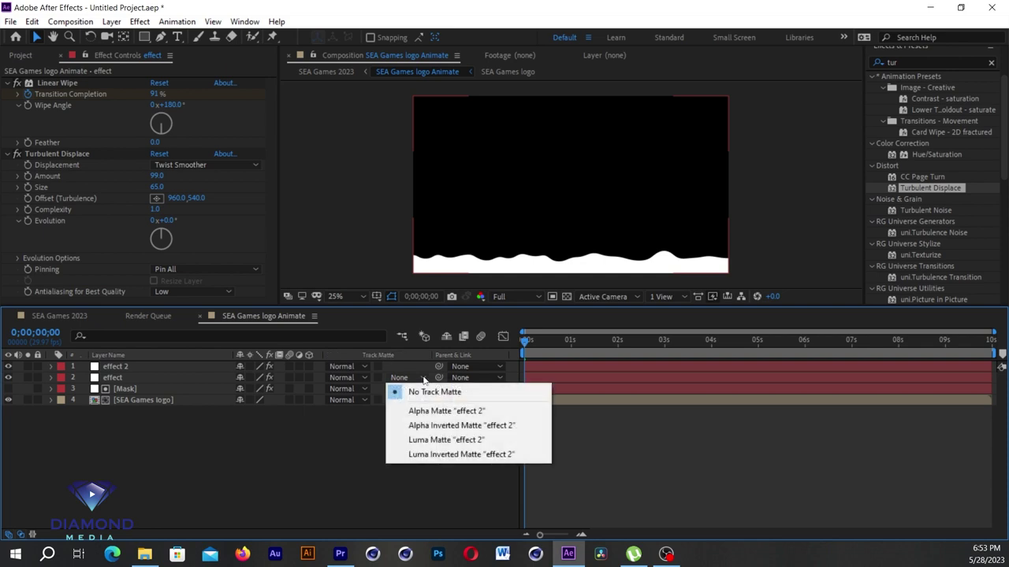
{"action": "left_click", "coordinate": [423, 426]}
{"action": "left_click_drag", "start_coordinate": [539, 342], "coordinate": [591, 344]}
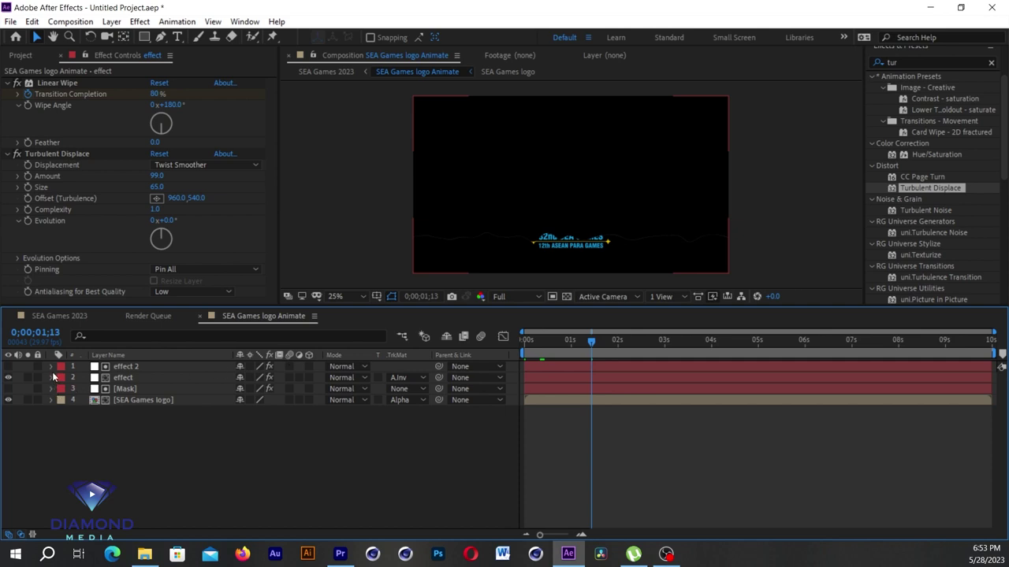
{"action": "left_click", "coordinate": [420, 375]}
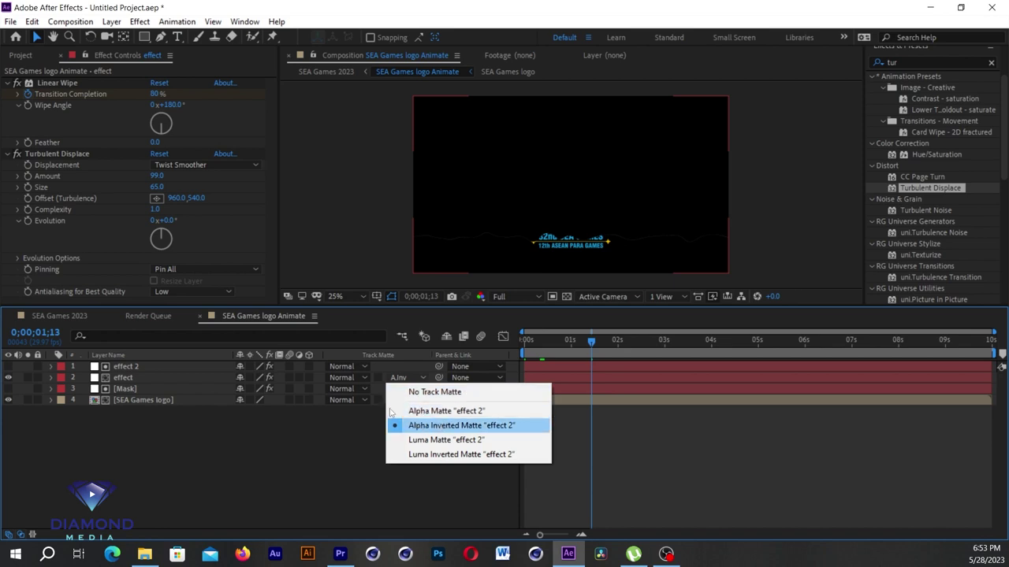
{"action": "left_click", "coordinate": [136, 382]}
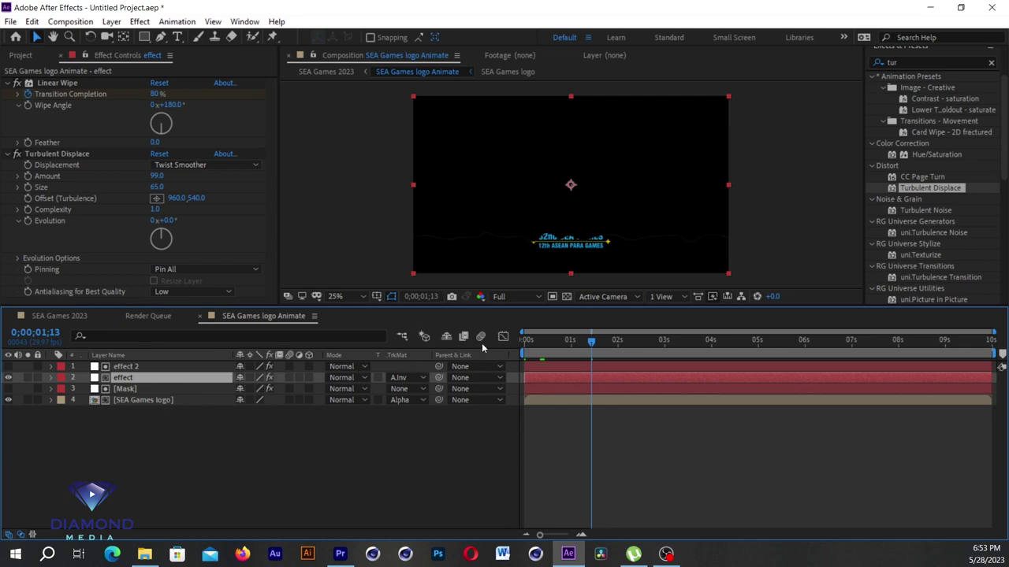
{"action": "left_click", "coordinate": [544, 348]}
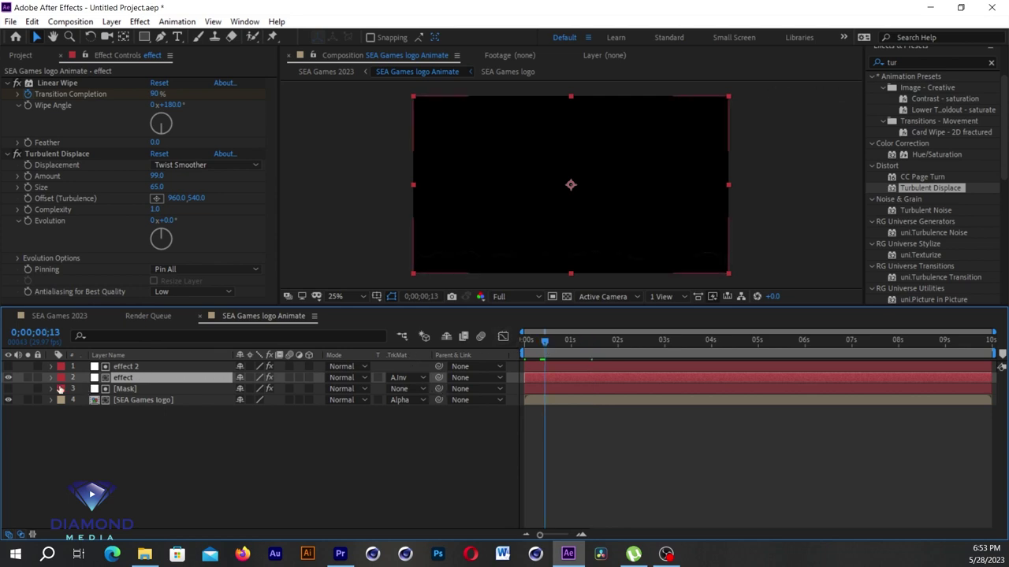
Set the effect layer's Anchor Point to 960, 560 and preview the outline.
{"action": "left_click", "coordinate": [51, 379]}
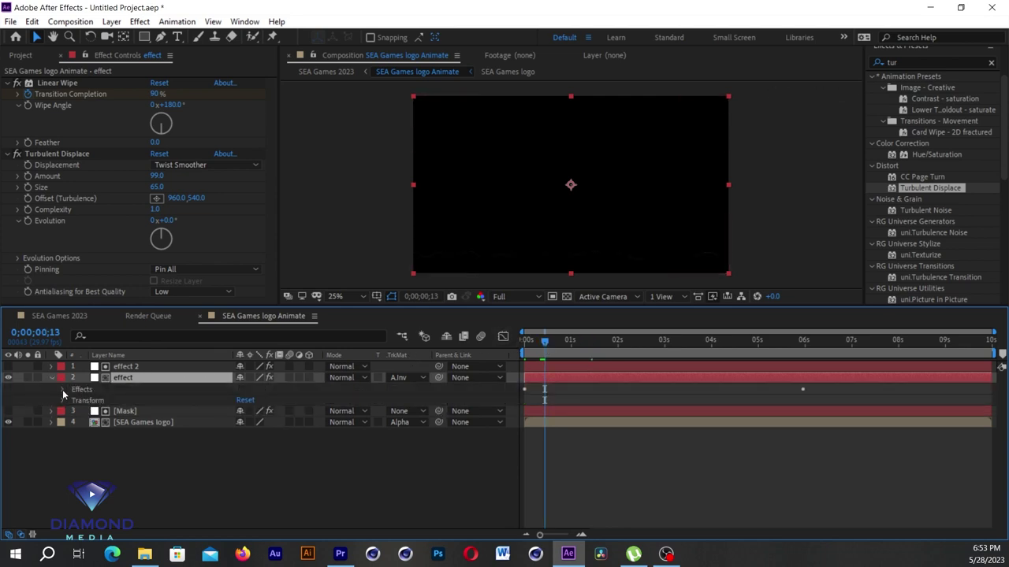
{"action": "left_click", "coordinate": [63, 400]}
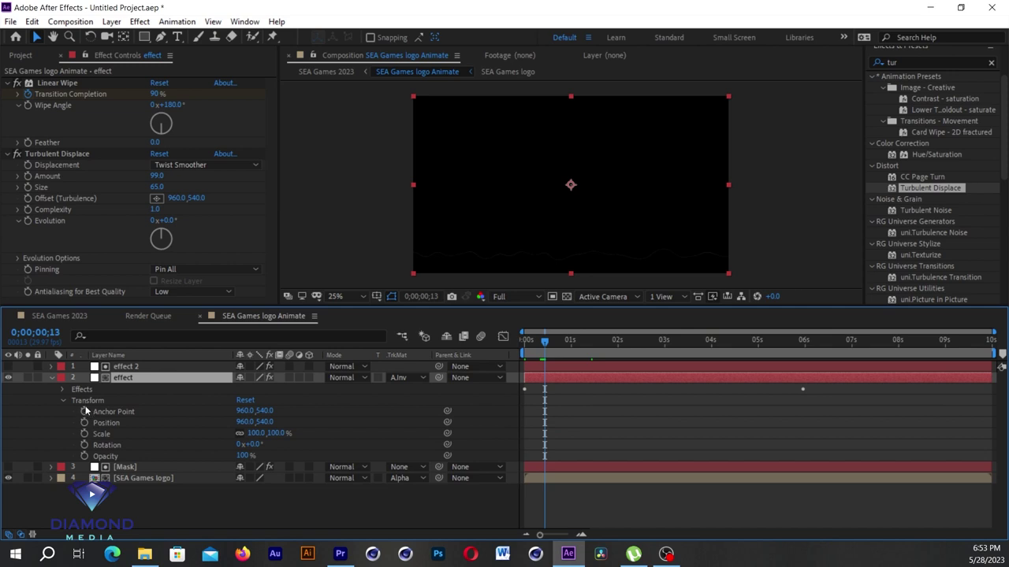
{"action": "left_click", "coordinate": [591, 339]}
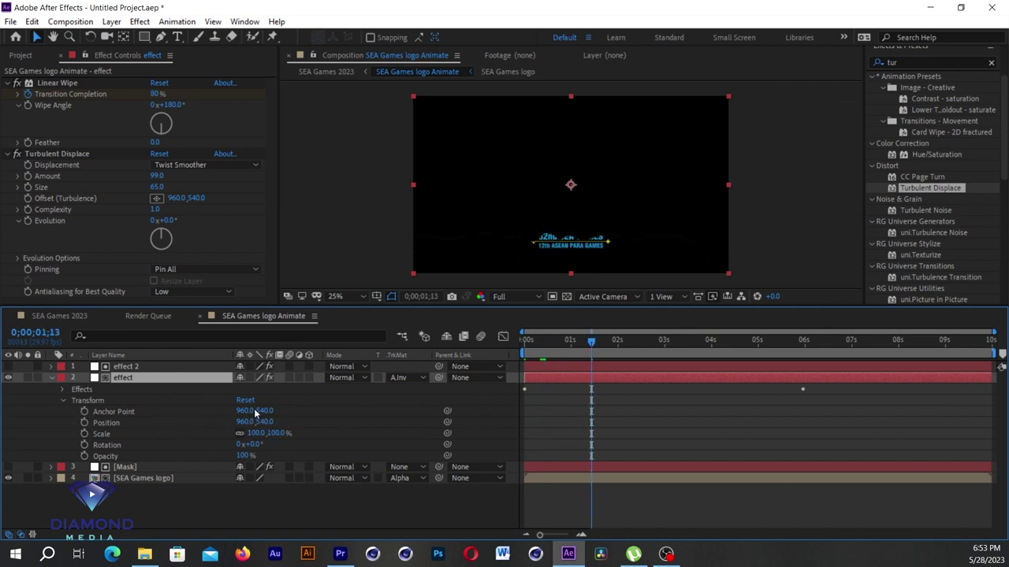
{"action": "left_click_drag", "start_coordinate": [265, 411], "coordinate": [293, 403]}
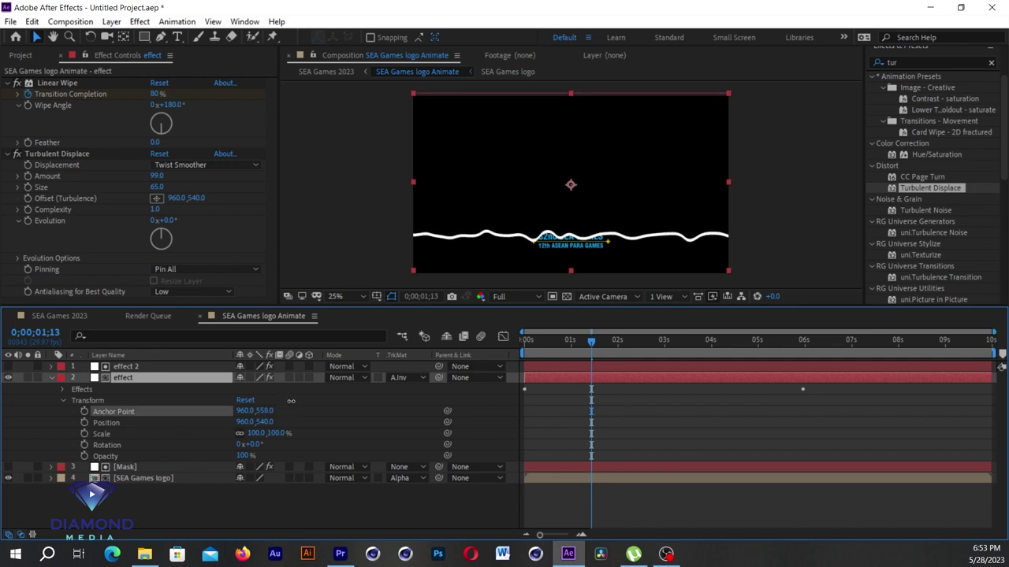
{"action": "left_click", "coordinate": [182, 379]}
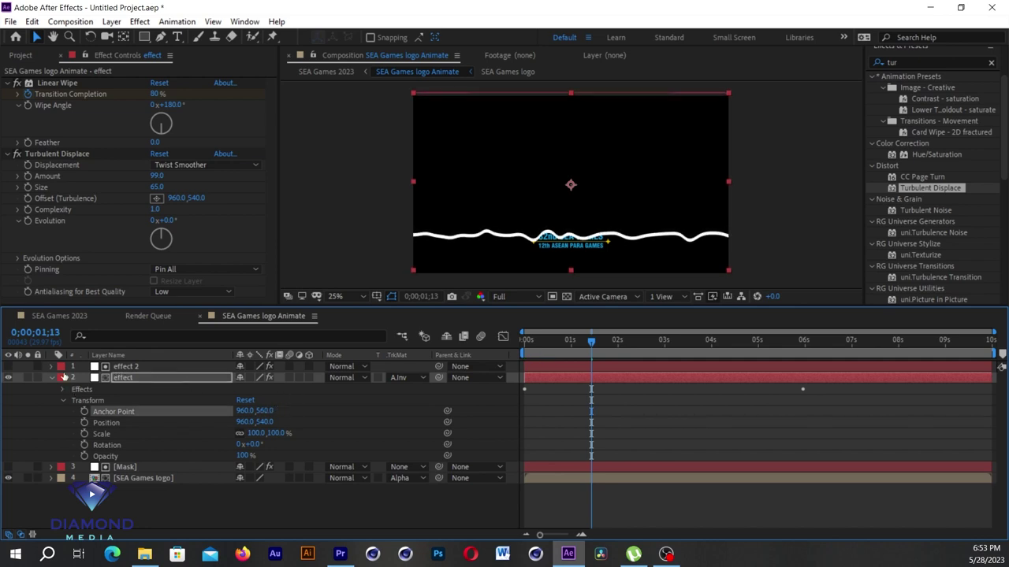
{"action": "mouse_move", "coordinate": [564, 349]}
{"action": "left_mouse_down"}
{"action": "mouse_move", "coordinate": [513, 363]}
{"action": "mouse_move", "coordinate": [633, 359]}
{"action": "left_mouse_up"}
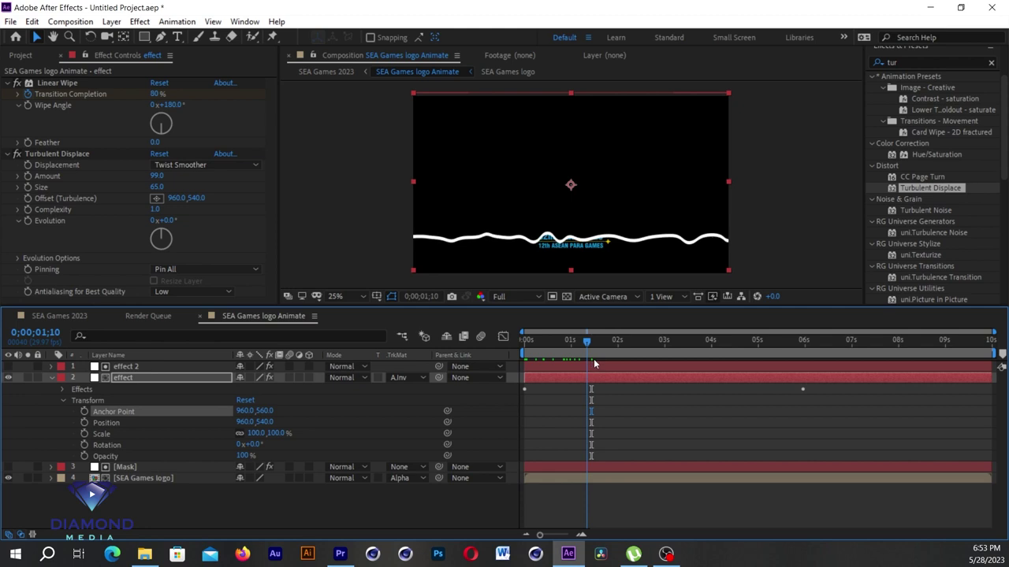
{"action": "key", "text": "space"}
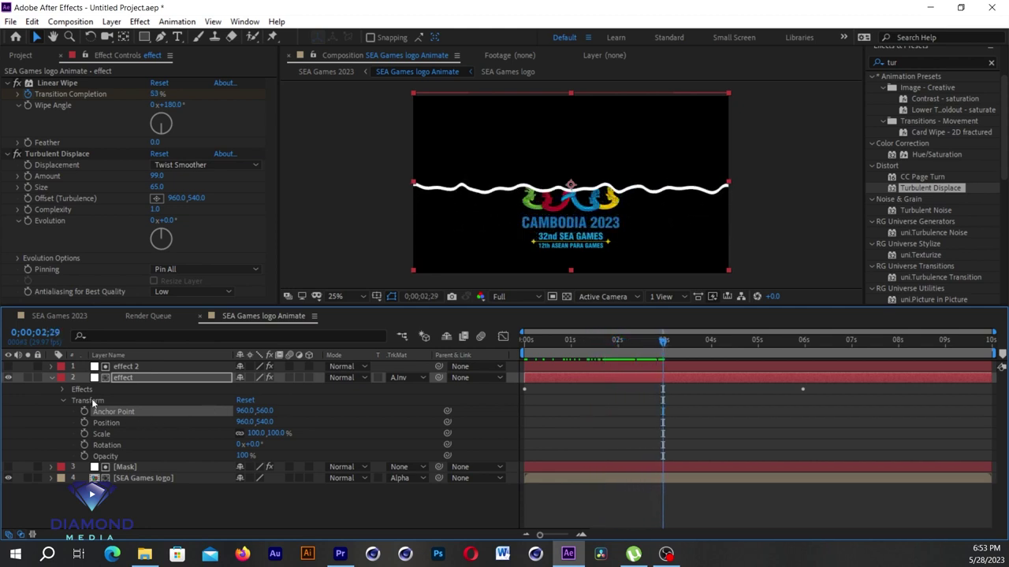
Move effect 2 to position 960, 563 and collapse both layers' properties.
{"action": "left_click", "coordinate": [51, 366]}
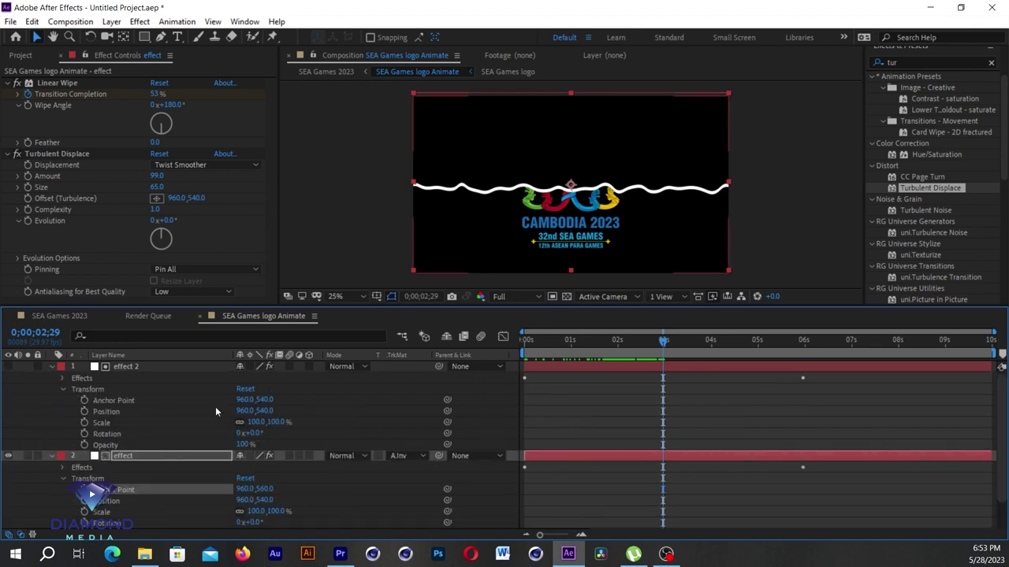
{"action": "left_click_drag", "start_coordinate": [265, 412], "coordinate": [283, 412]}
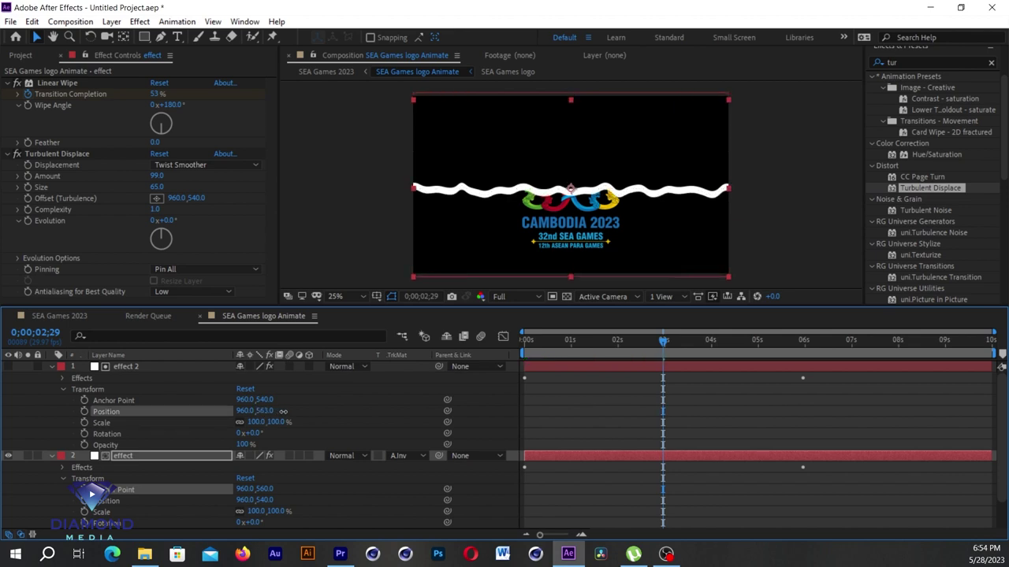
{"action": "left_click", "coordinate": [160, 412]}
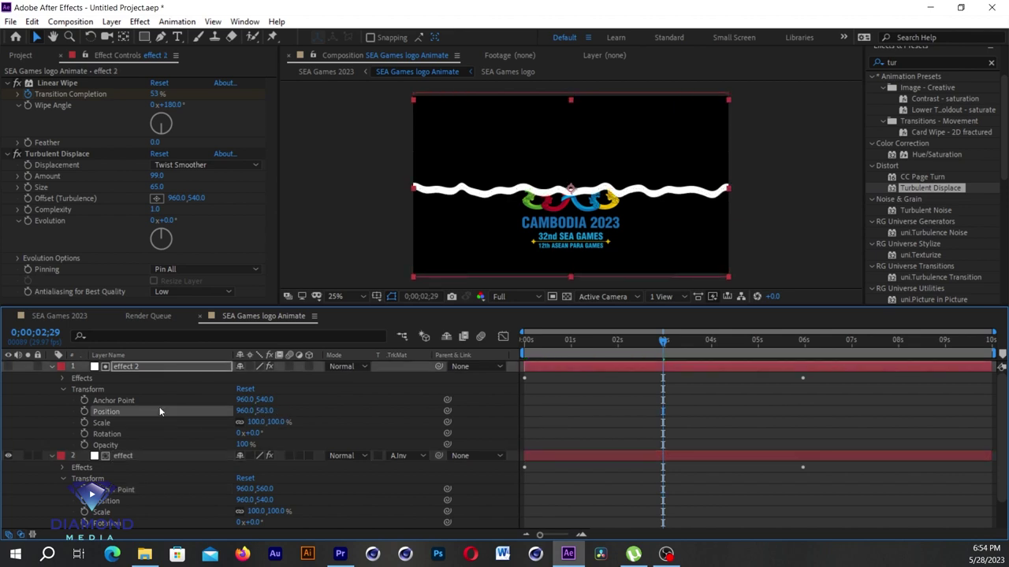
{"action": "left_click", "coordinate": [52, 368]}
{"action": "left_click", "coordinate": [58, 379]}
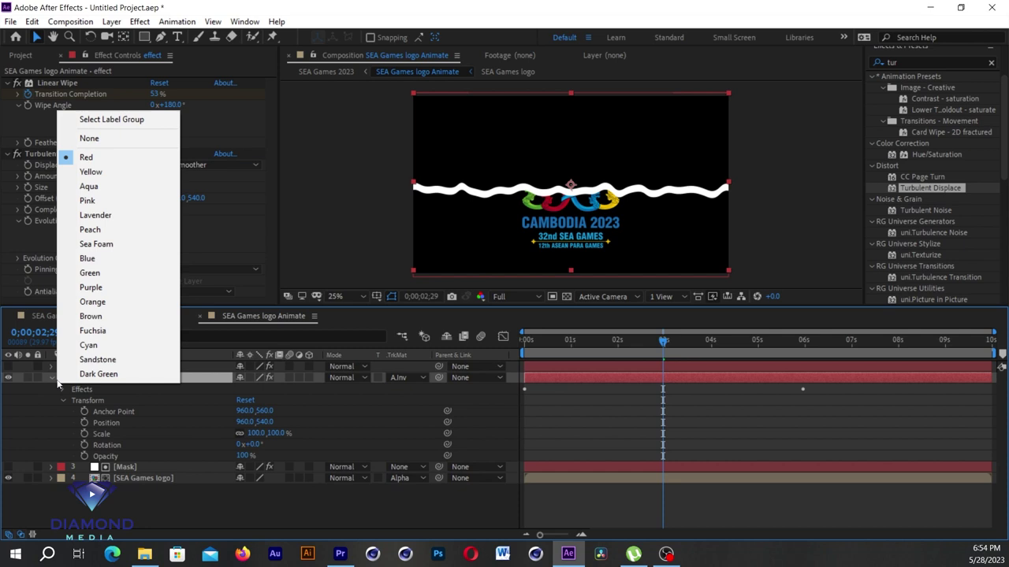
{"action": "left_click", "coordinate": [52, 378]}
{"action": "left_click", "coordinate": [51, 378]}
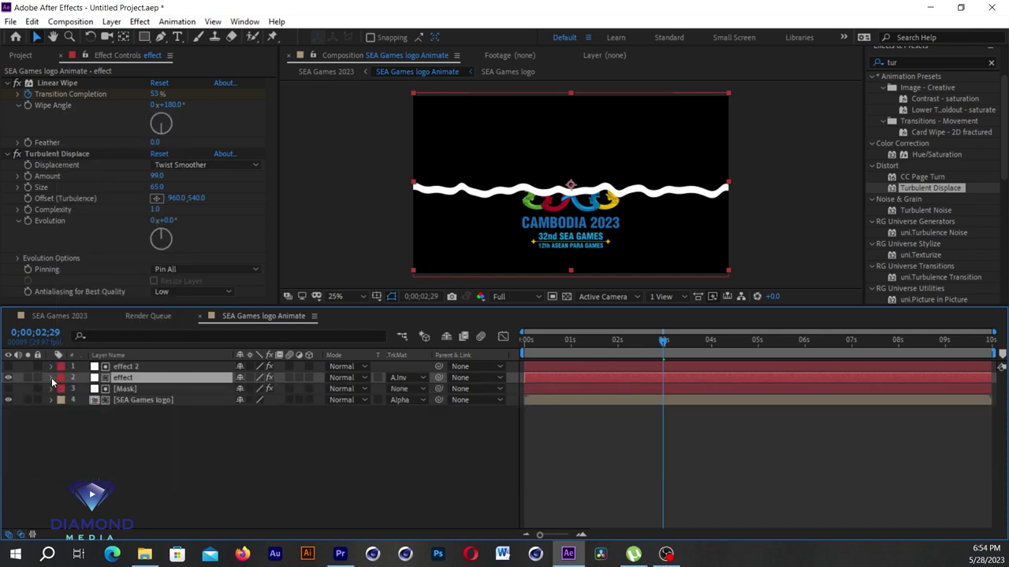
{"action": "left_click", "coordinate": [126, 368], "text": "shift"}
Pre-compose the effect and effect 2 layers into one nested composition named 'effect'.
{"action": "right_click", "coordinate": [131, 367]}
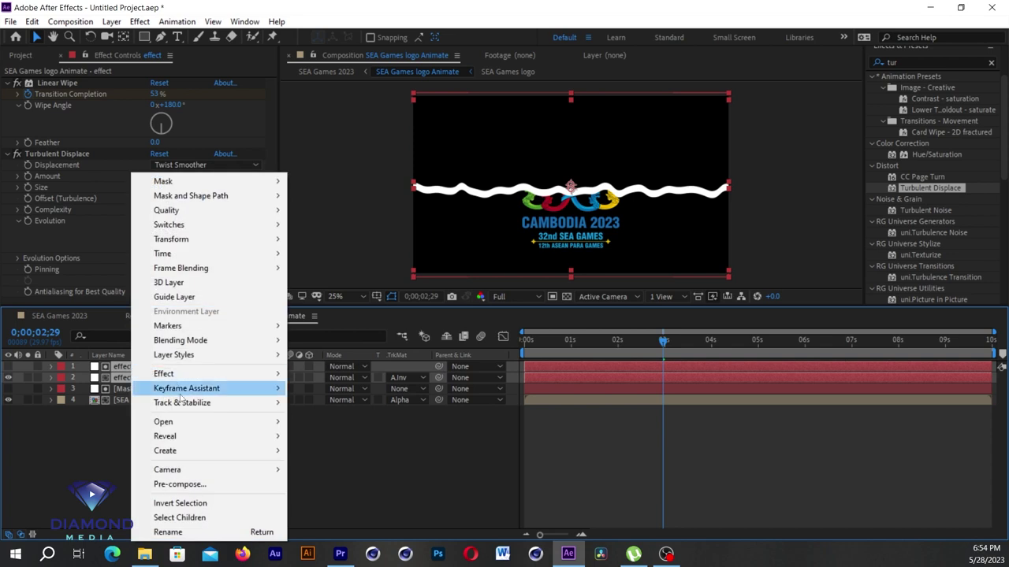
{"action": "left_click", "coordinate": [186, 485]}
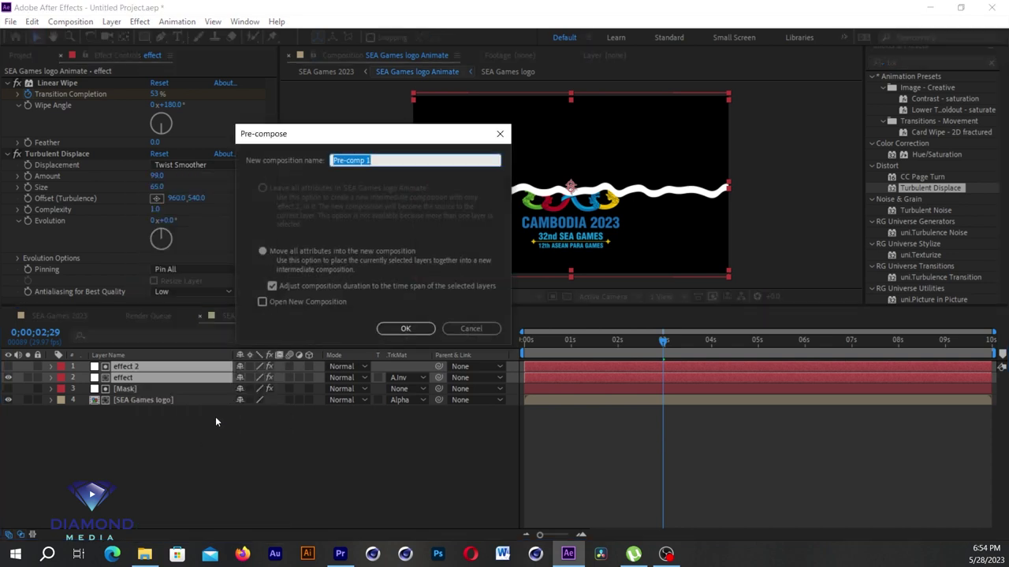
{"action": "type", "text": "effect"}
{"action": "left_click", "coordinate": [411, 332]}
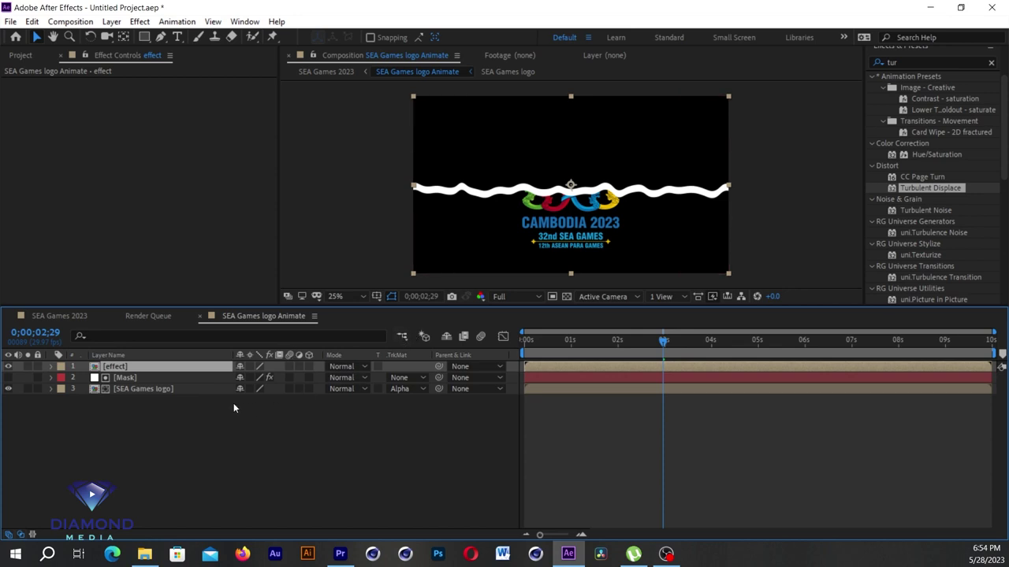
{"action": "left_click", "coordinate": [143, 390]}
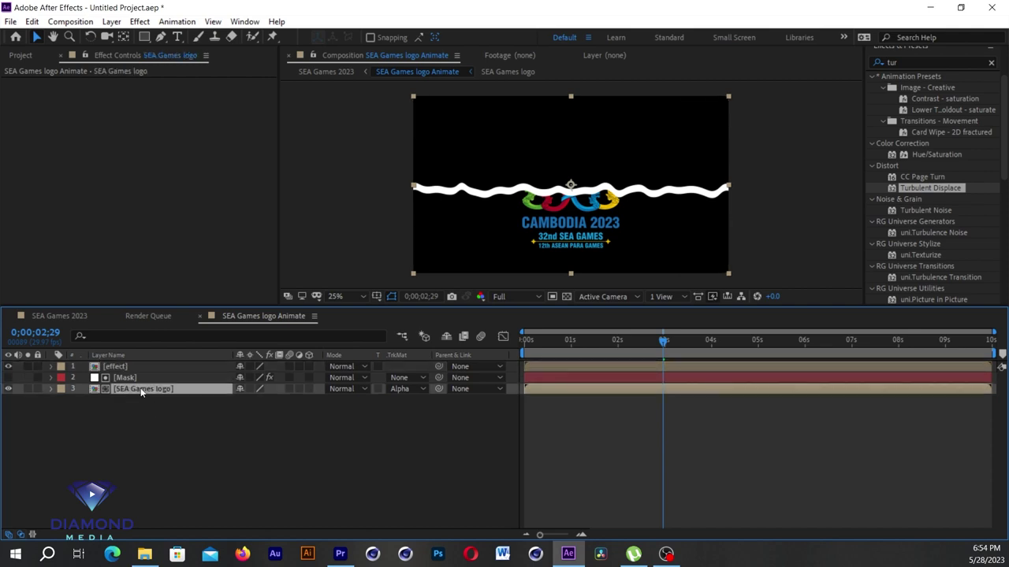
Duplicate the SEA Games logo layer and set the copy's track matte to Alpha Matte [effect].
{"action": "left_click", "coordinate": [6, 390]}
{"action": "left_click", "coordinate": [6, 389]}
{"action": "left_click", "coordinate": [35, 24]}
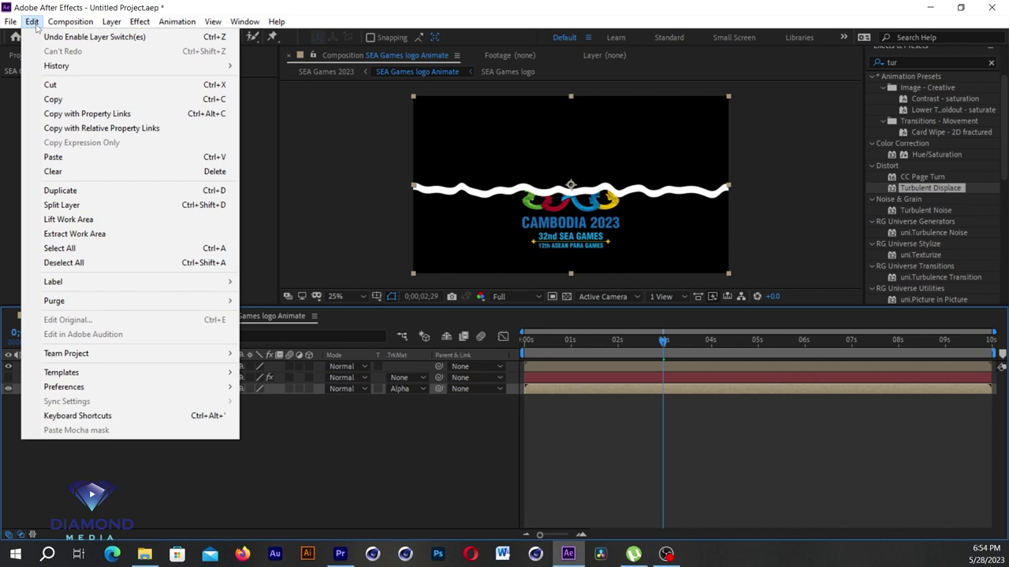
{"action": "left_click", "coordinate": [85, 197]}
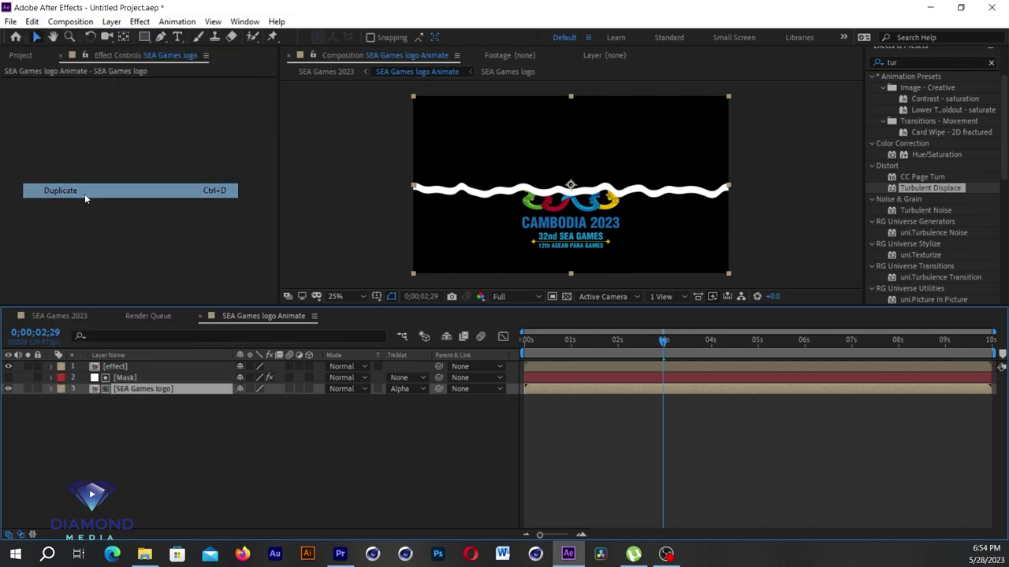
{"action": "key", "text": "Home"}
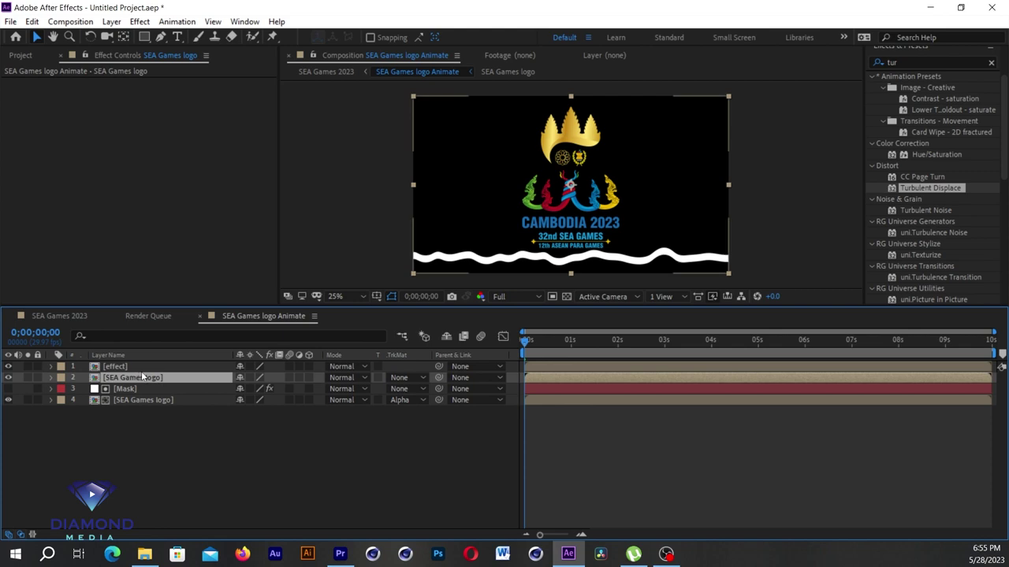
{"action": "left_click", "coordinate": [423, 377]}
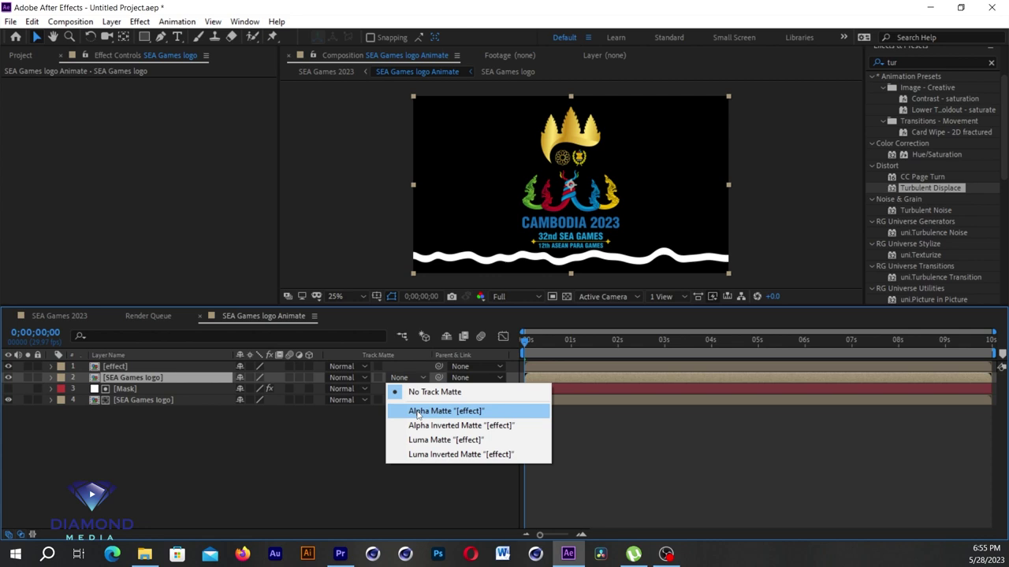
{"action": "left_click", "coordinate": [418, 412]}
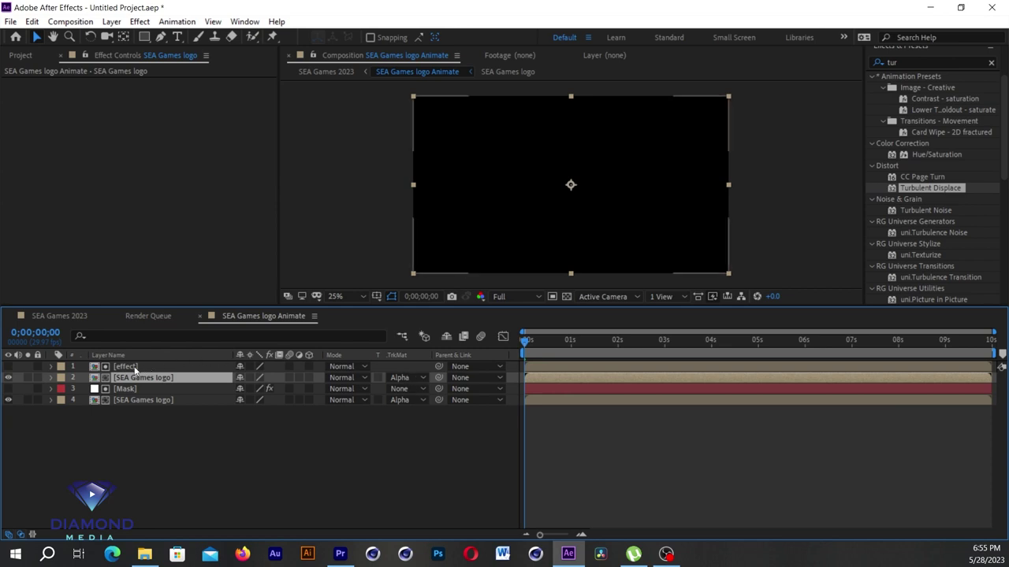
Toggle the effect and original logo layers' visibility while scrubbing to check the matte wipe.
{"action": "left_click", "coordinate": [135, 367]}
{"action": "left_click", "coordinate": [9, 367]}
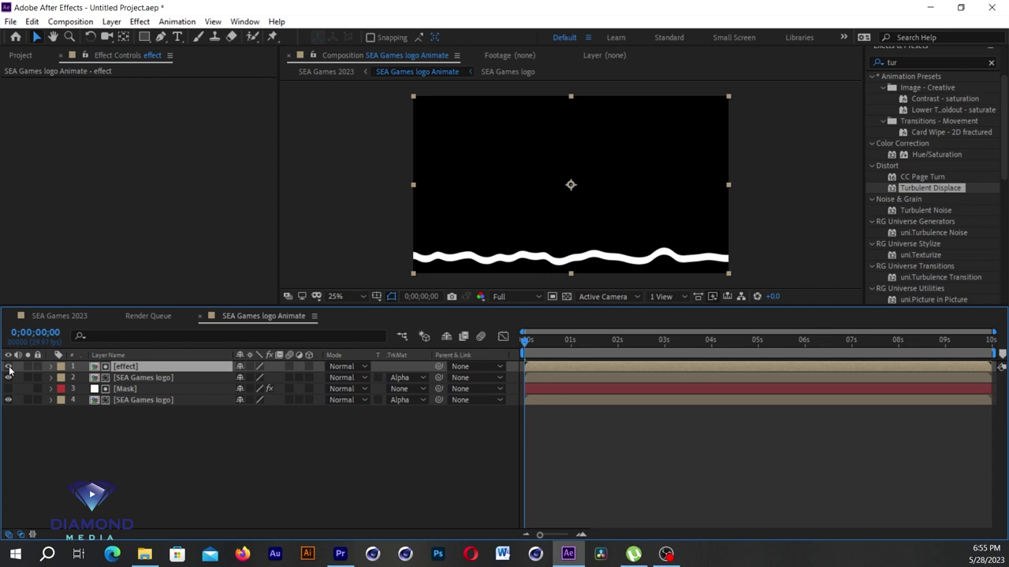
{"action": "left_click", "coordinate": [9, 367]}
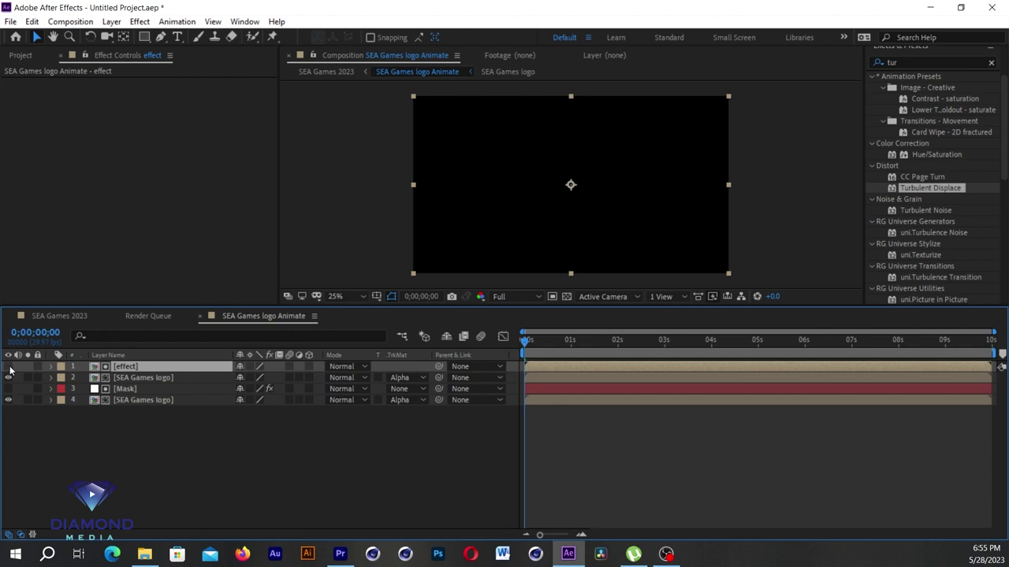
{"action": "left_click_drag", "start_coordinate": [526, 340], "coordinate": [642, 346]}
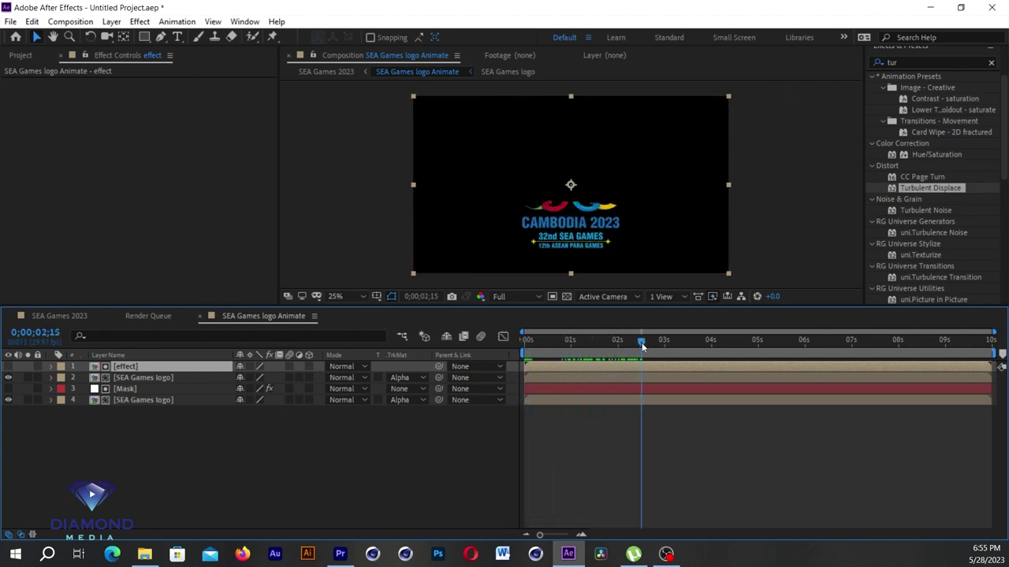
{"action": "left_click", "coordinate": [8, 400]}
{"action": "mouse_move", "coordinate": [540, 344]}
{"action": "left_mouse_down"}
{"action": "mouse_move", "coordinate": [651, 352]}
{"action": "mouse_move", "coordinate": [605, 351]}
{"action": "left_mouse_up"}
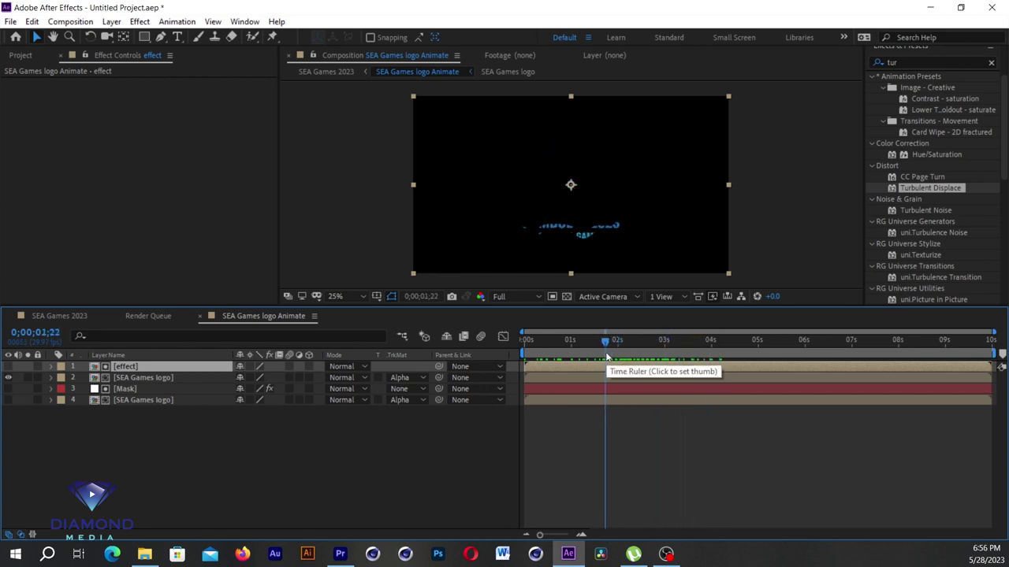
{"action": "left_click", "coordinate": [8, 400]}
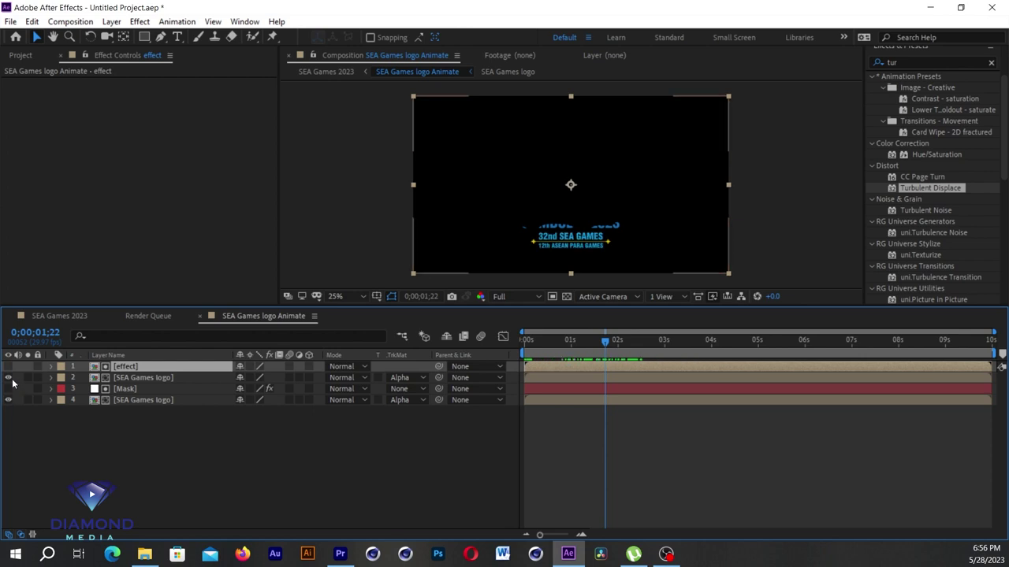
{"action": "left_click", "coordinate": [8, 366]}
{"action": "left_click", "coordinate": [8, 366]}
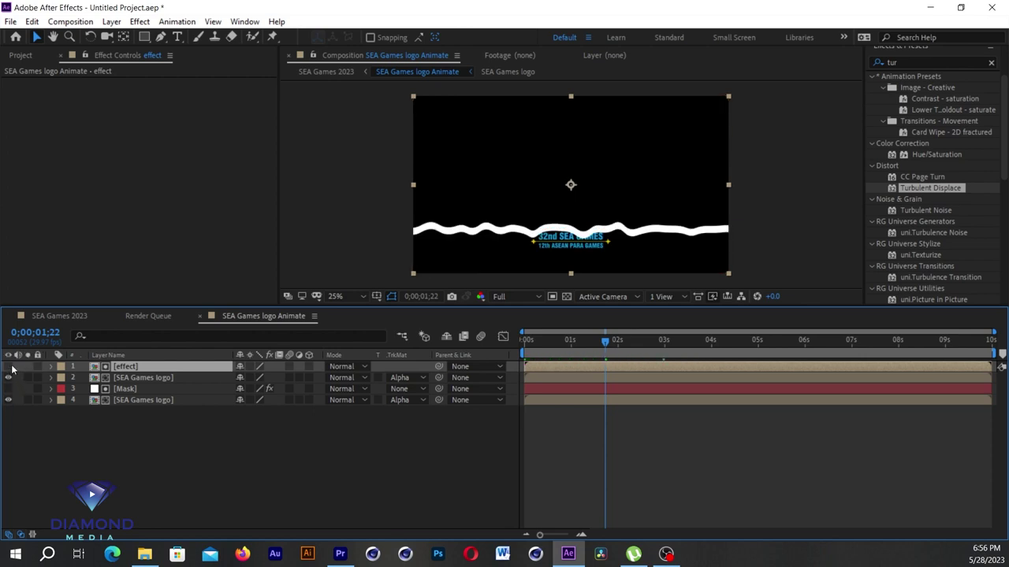
{"action": "left_click", "coordinate": [134, 378]}
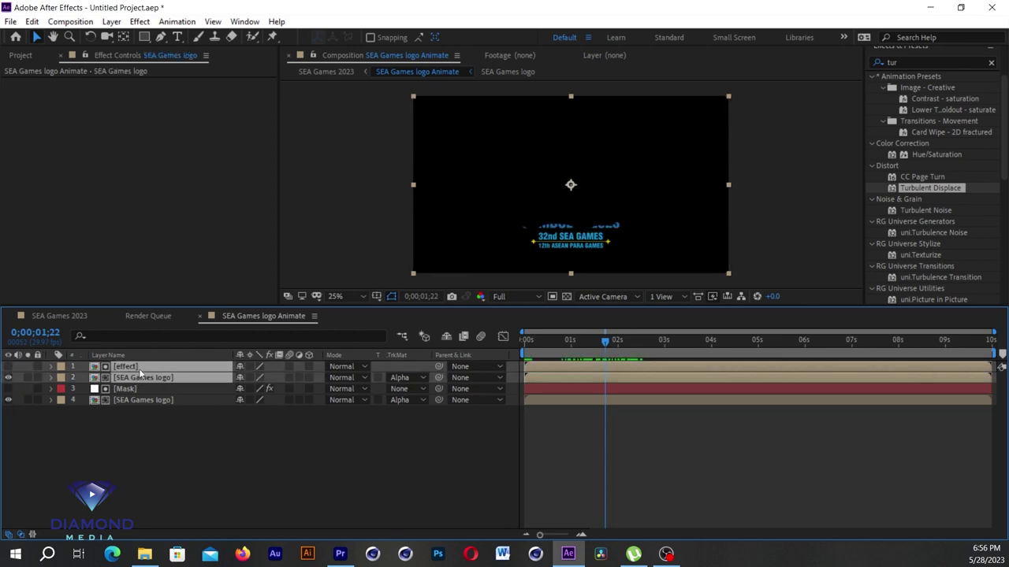
Pre-compose the effect layer and matted logo copy into a composition named 'shine'.
{"action": "right_click", "coordinate": [139, 372]}
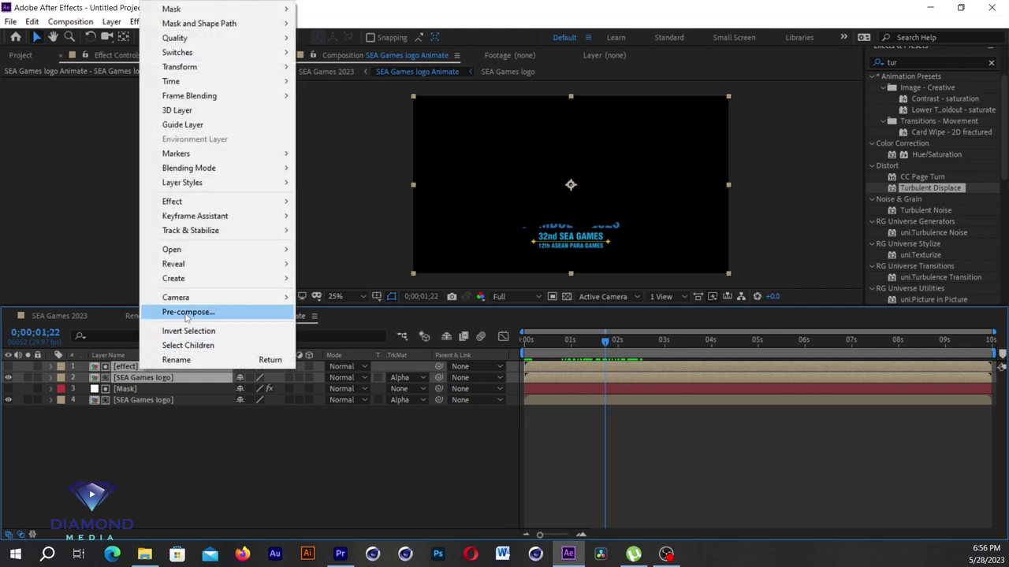
{"action": "left_click", "coordinate": [177, 313]}
{"action": "type", "text": "shine"}
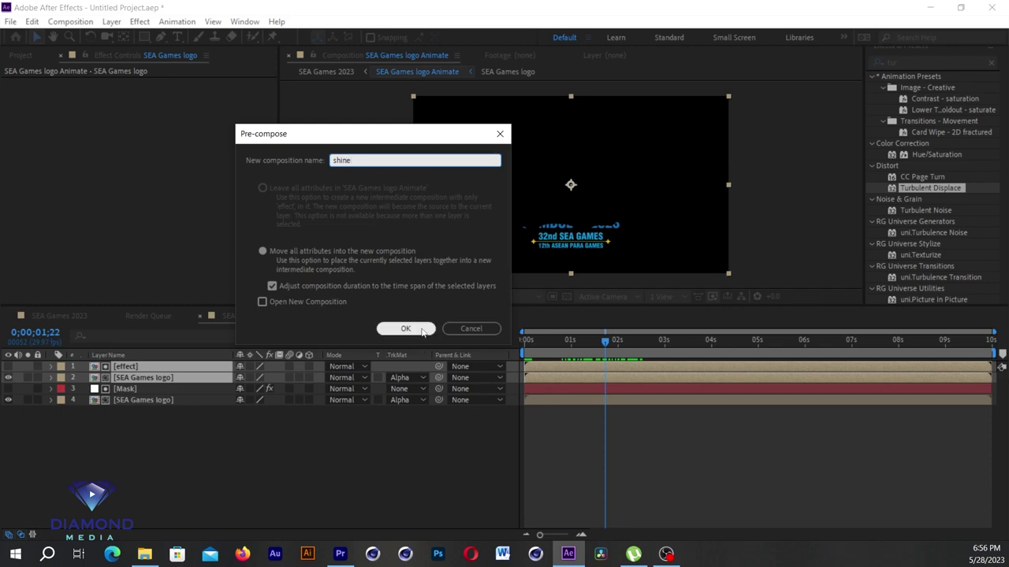
{"action": "left_click", "coordinate": [429, 332]}
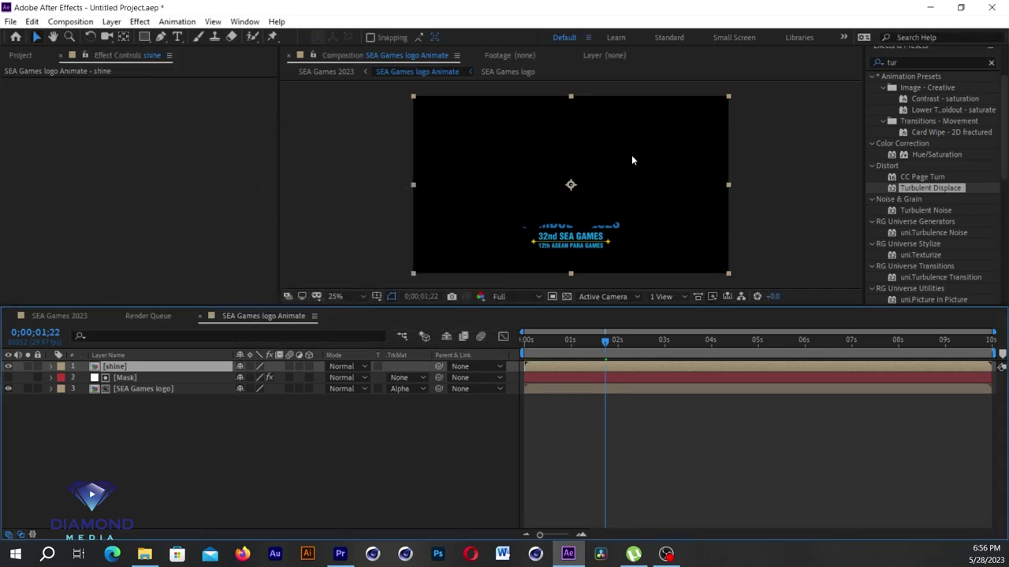
Try CC Light Rays on the shine layer, adjusting its center and radius, then delete it.
{"action": "left_click", "coordinate": [139, 21]}
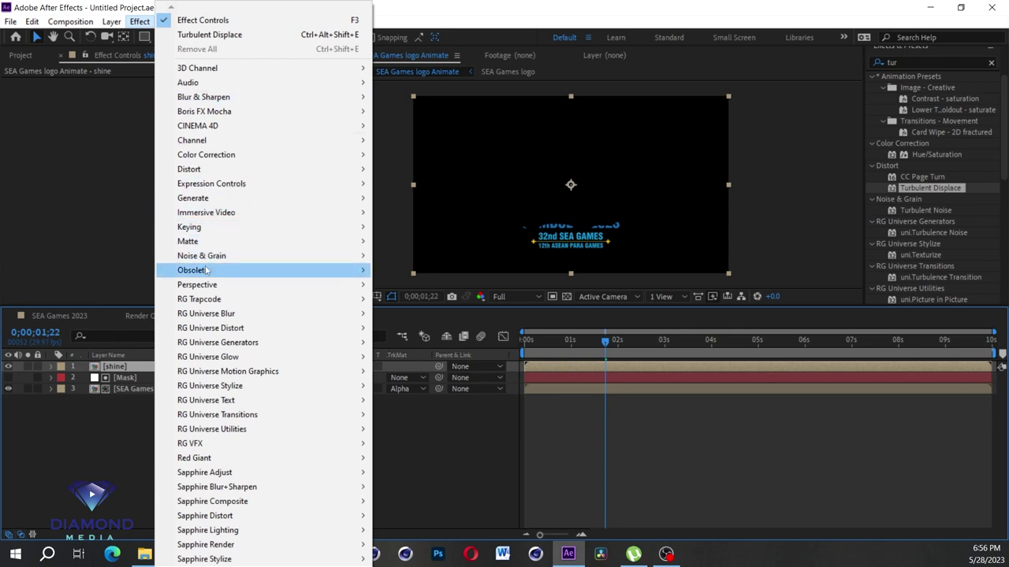
{"action": "mouse_move", "coordinate": [205, 197]}
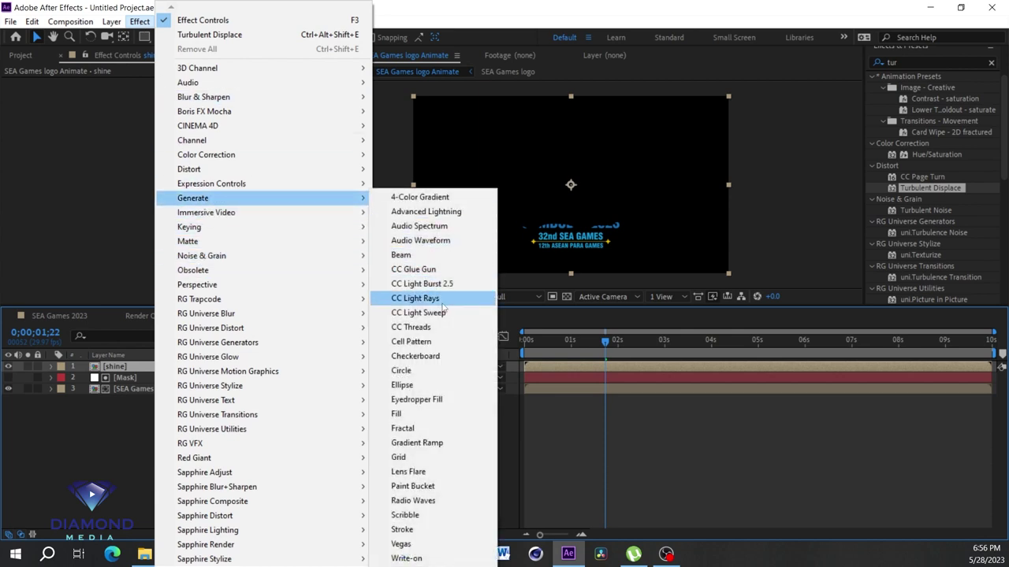
{"action": "left_click", "coordinate": [416, 298]}
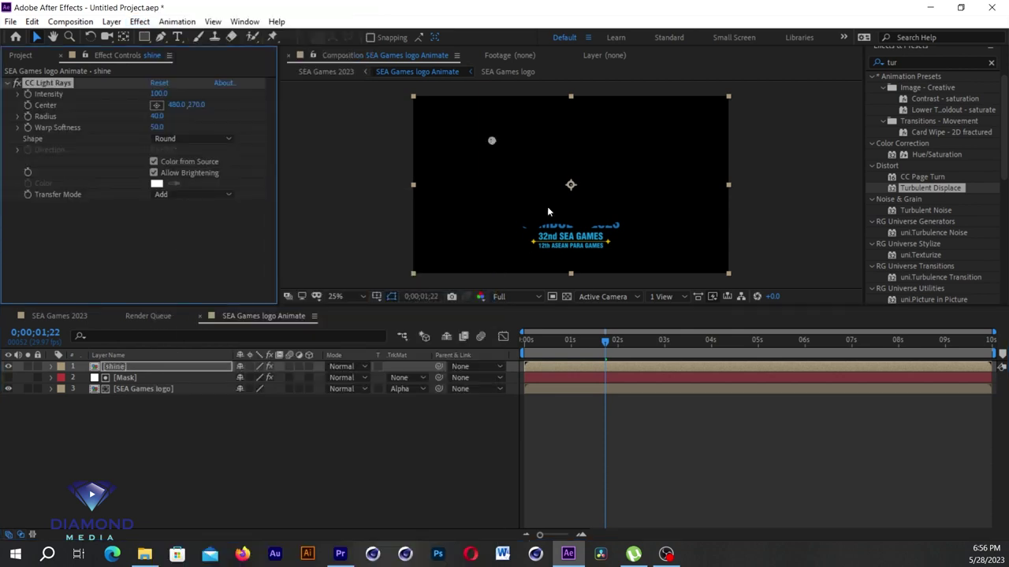
{"action": "left_click_drag", "start_coordinate": [492, 141], "coordinate": [566, 228]}
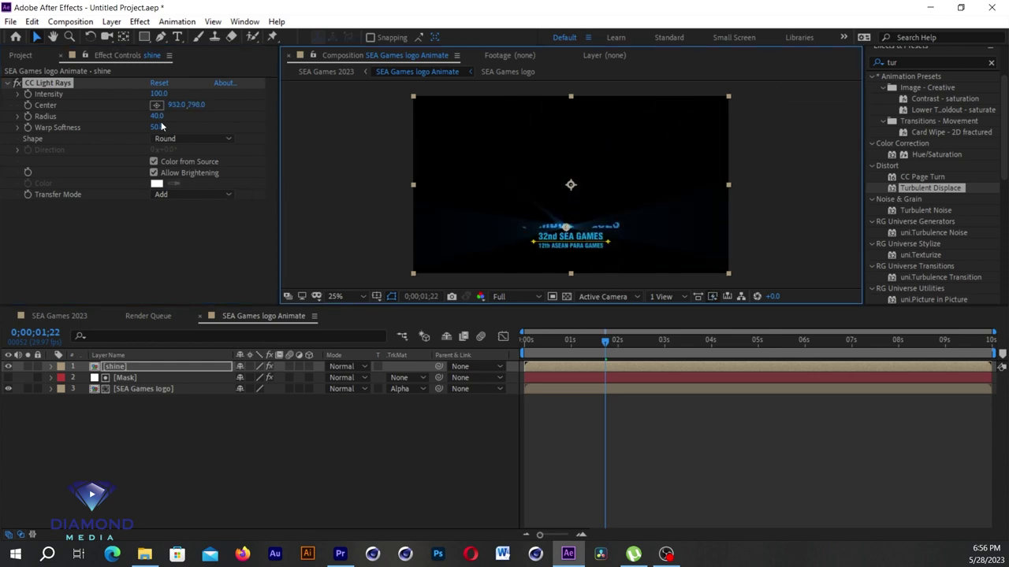
{"action": "mouse_move", "coordinate": [157, 116]}
{"action": "left_mouse_down"}
{"action": "mouse_move", "coordinate": [207, 121]}
{"action": "mouse_move", "coordinate": [134, 134]}
{"action": "left_mouse_up"}
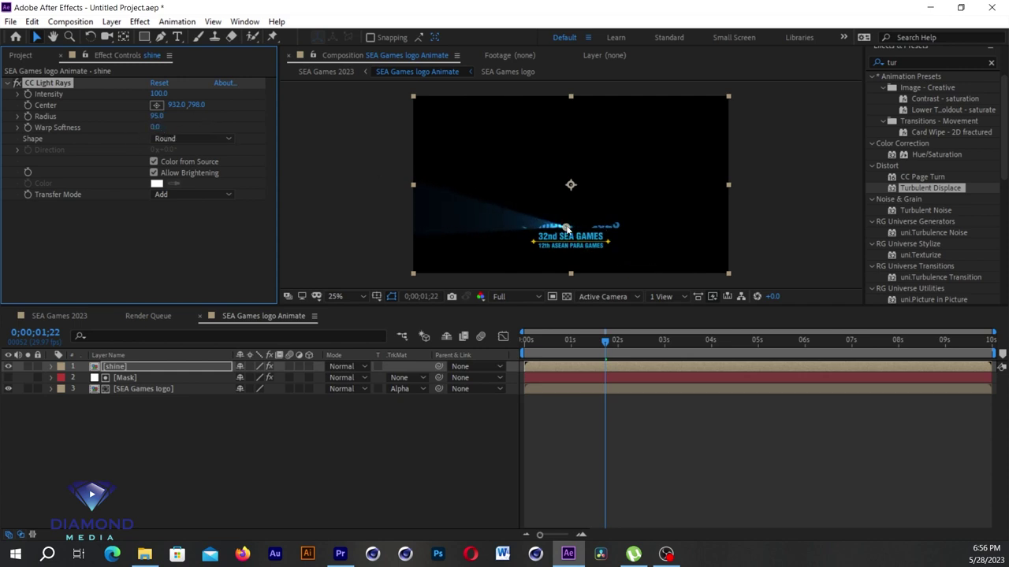
{"action": "left_click_drag", "start_coordinate": [566, 228], "coordinate": [564, 237]}
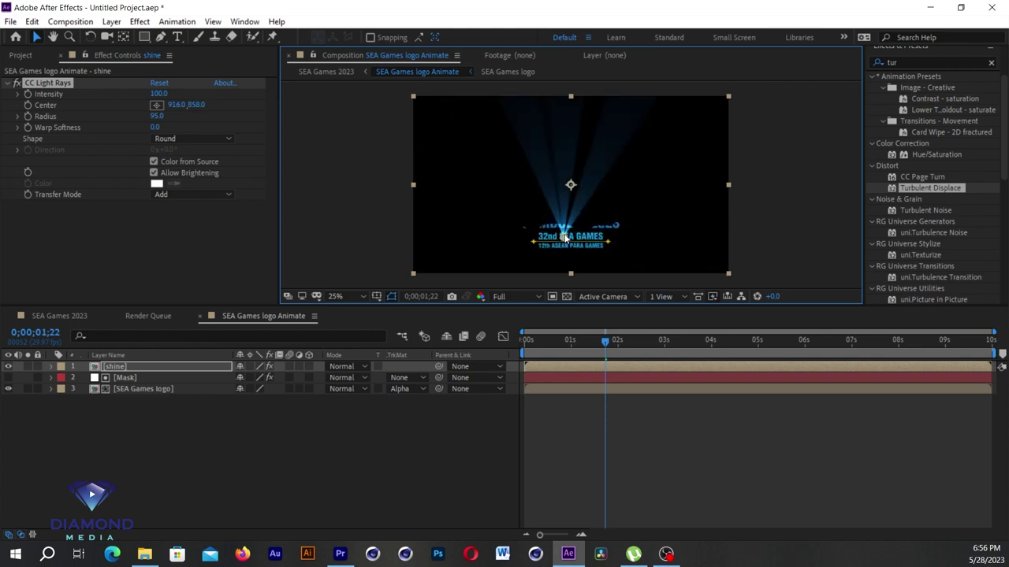
{"action": "left_click", "coordinate": [40, 83]}
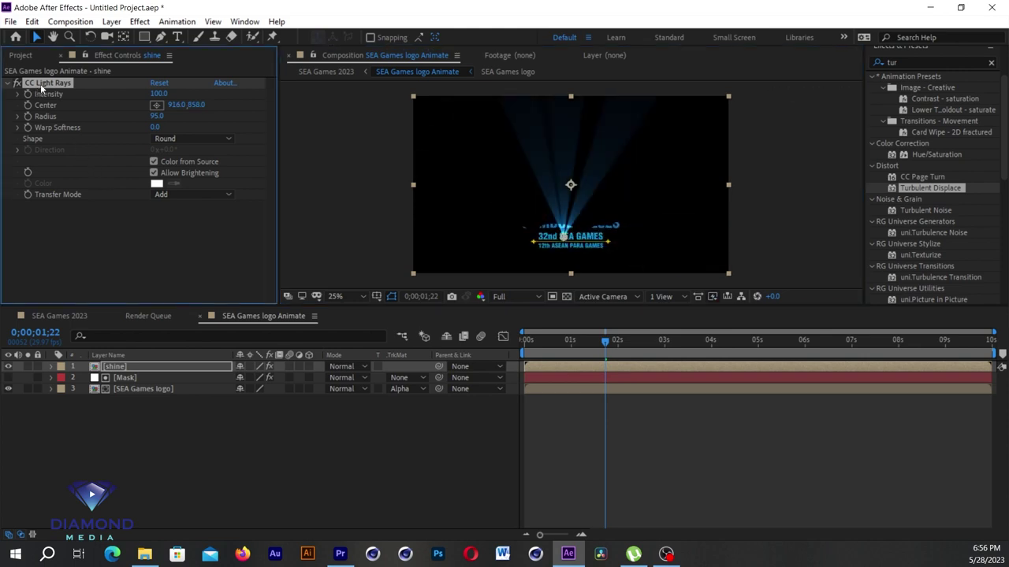
{"action": "key", "text": "Delete"}
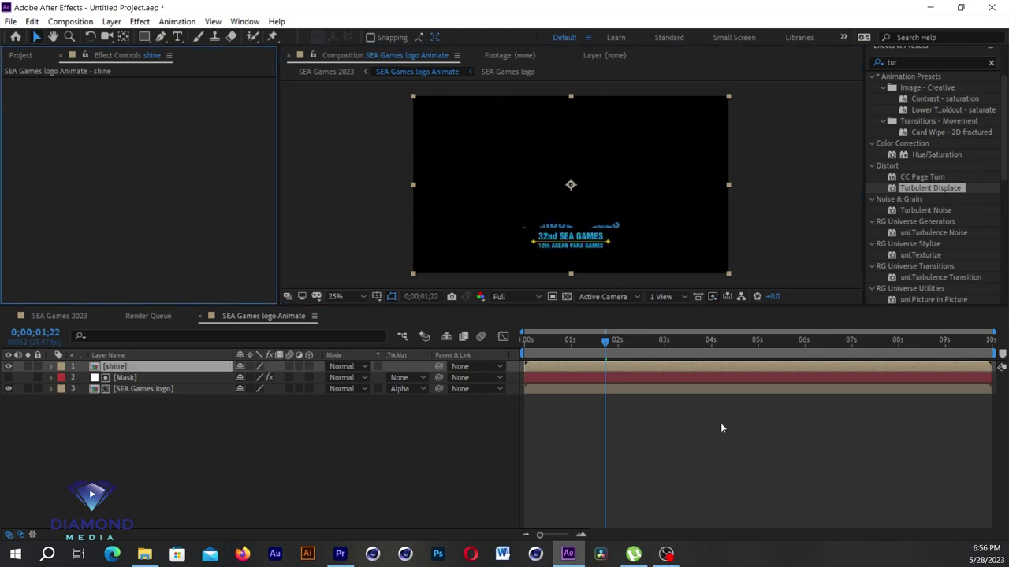
{"action": "left_click_drag", "start_coordinate": [536, 341], "coordinate": [541, 354]}
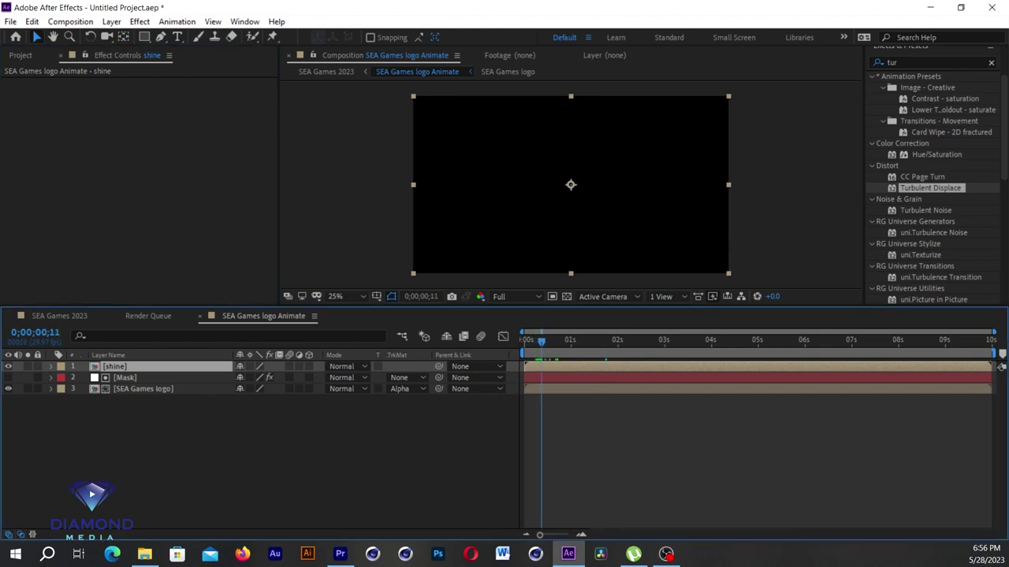
Apply Trapcode Shine from the RG Trapcode group to the shine layer.
{"action": "left_click", "coordinate": [991, 62]}
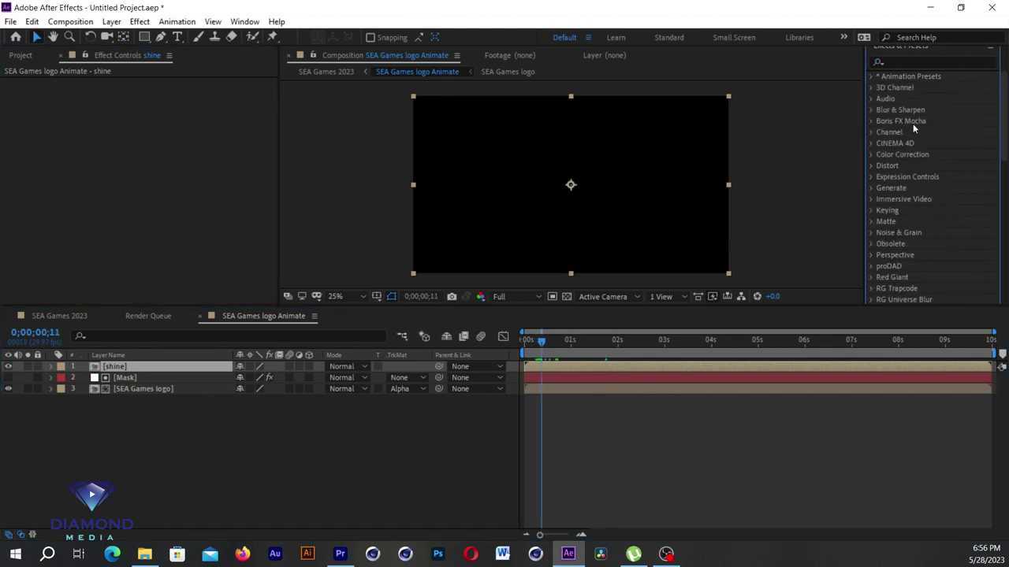
{"action": "scroll", "coordinate": [913, 126], "scroll_direction": "down", "scroll_amount": 2}
{"action": "scroll", "coordinate": [912, 123], "scroll_direction": "down", "scroll_amount": 3}
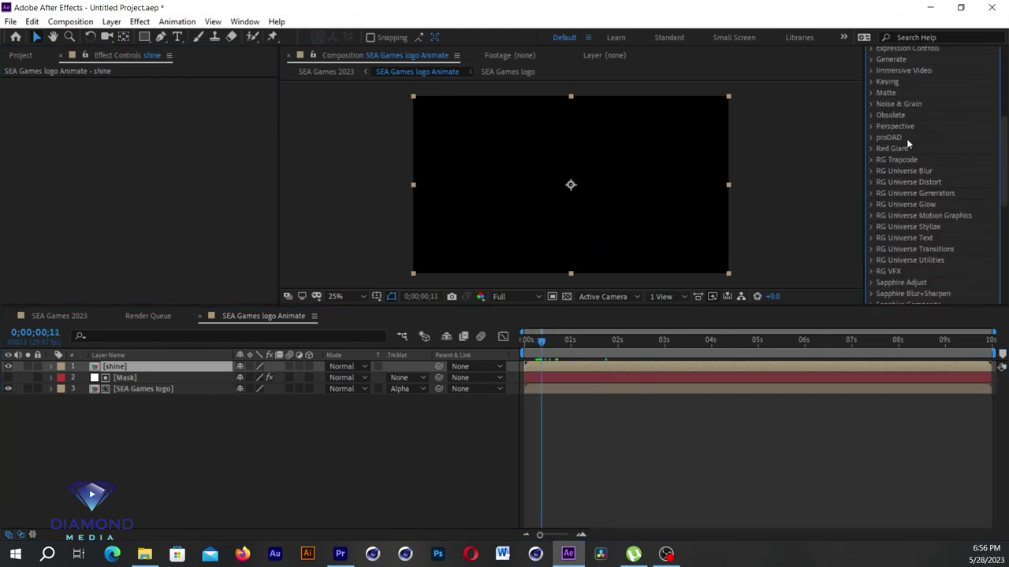
{"action": "left_click", "coordinate": [870, 159]}
{"action": "scroll", "coordinate": [918, 174], "scroll_direction": "down", "scroll_amount": 2}
{"action": "scroll", "coordinate": [935, 202], "scroll_direction": "down", "scroll_amount": 1}
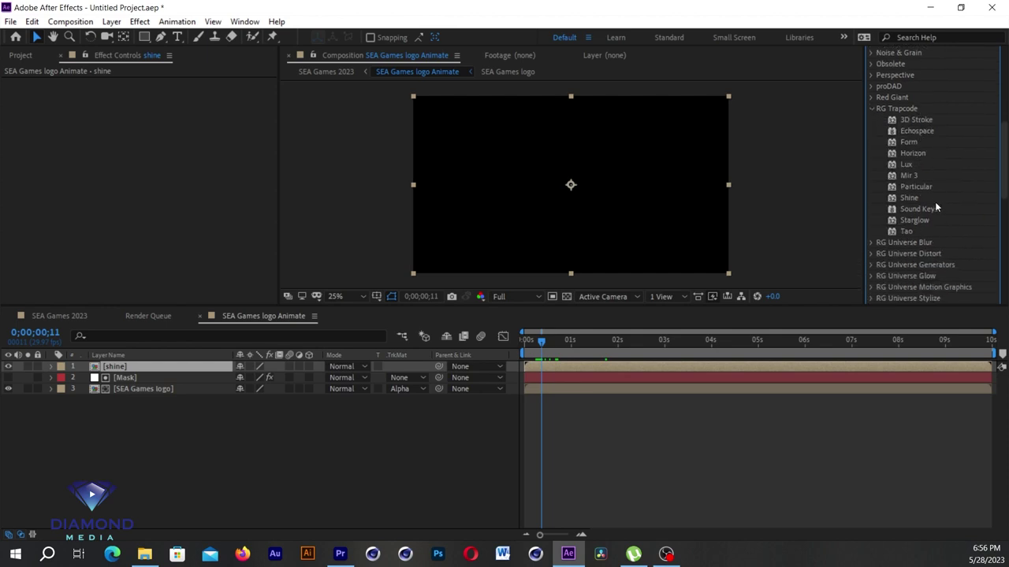
{"action": "left_click_drag", "start_coordinate": [911, 204], "coordinate": [572, 371]}
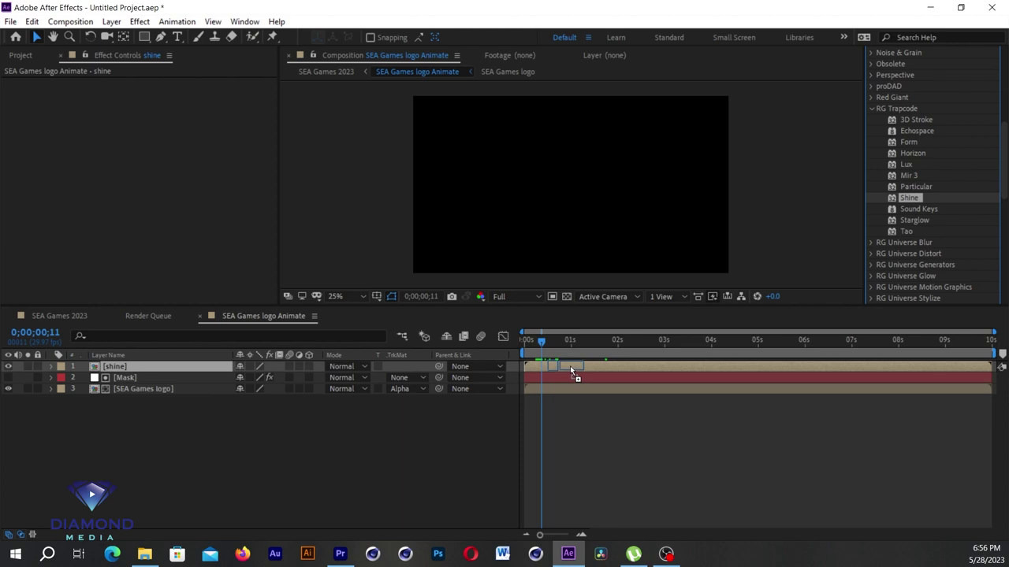
{"action": "left_click_drag", "start_coordinate": [572, 368], "coordinate": [594, 341]}
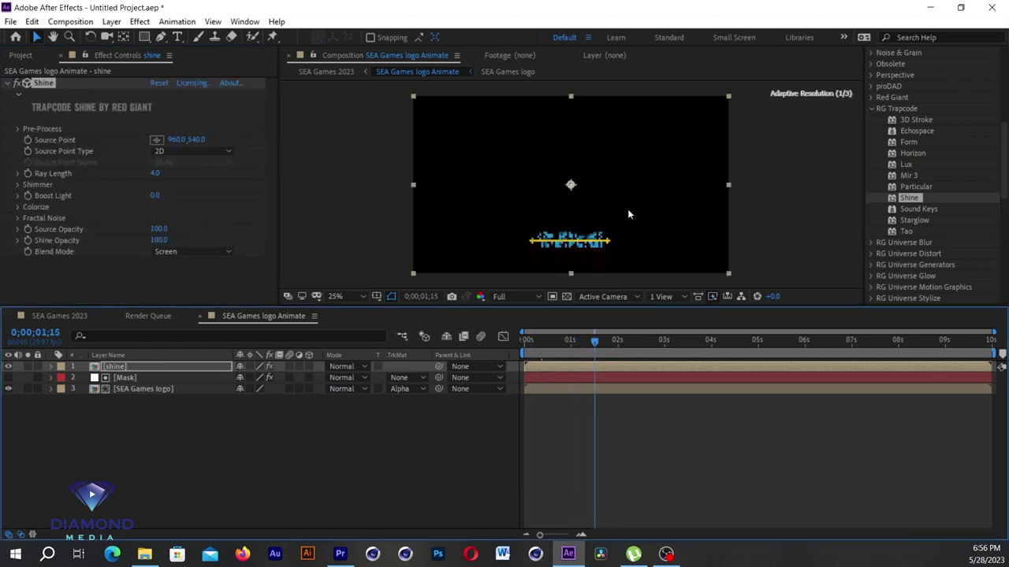
Place Shine's source point on the logo text and set Ray Length 10.8, Boost Light 2.7.
{"action": "scroll", "coordinate": [628, 201], "scroll_direction": "down", "scroll_amount": 1}
{"action": "scroll", "coordinate": [621, 198], "scroll_direction": "up", "scroll_amount": 1}
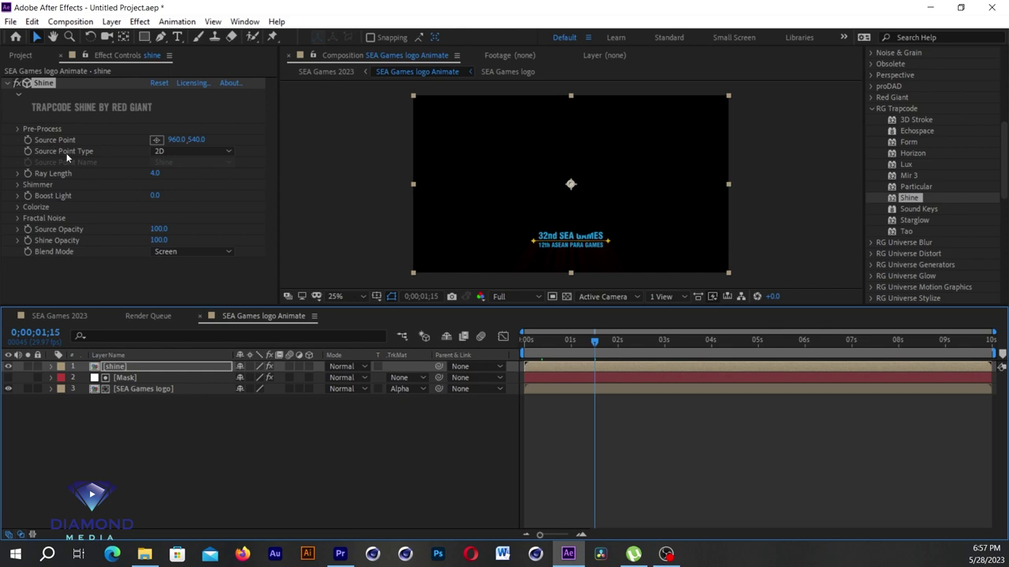
{"action": "left_click_drag", "start_coordinate": [196, 140], "coordinate": [227, 142]}
{"action": "left_click_drag", "start_coordinate": [570, 195], "coordinate": [570, 239]}
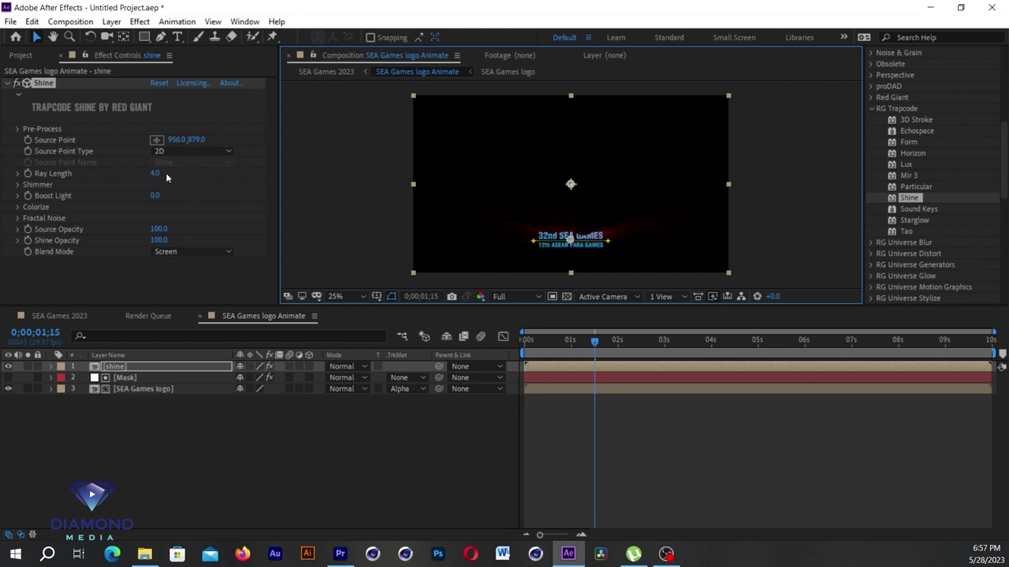
{"action": "left_click_drag", "start_coordinate": [156, 172], "coordinate": [204, 176]}
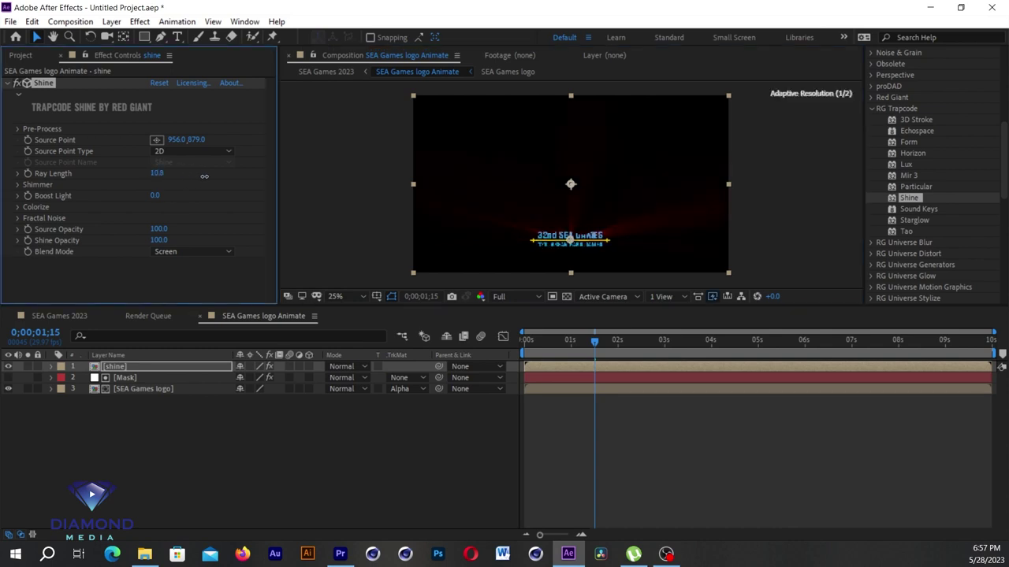
{"action": "left_click_drag", "start_coordinate": [155, 197], "coordinate": [69, 235]}
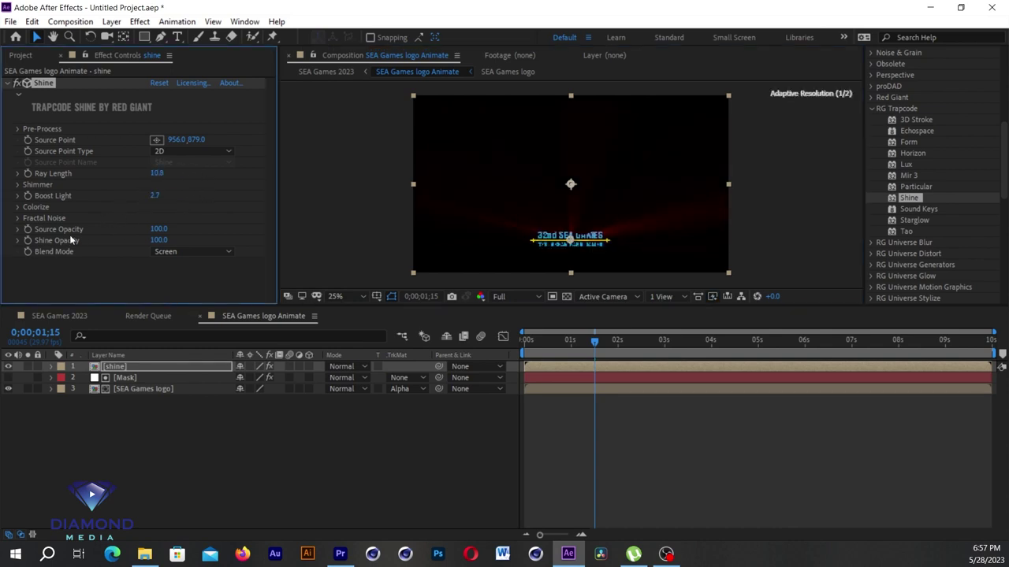
Set Shine's Colorize Base On to Alpha and Ray Length to 9.4.
{"action": "left_click", "coordinate": [18, 208]}
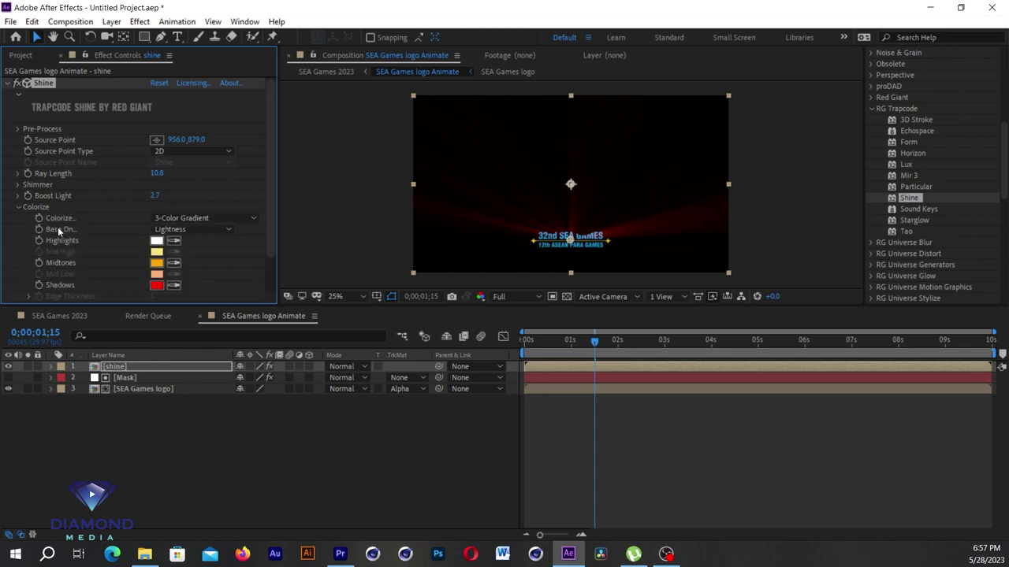
{"action": "left_click", "coordinate": [193, 230]}
{"action": "left_click", "coordinate": [182, 278]}
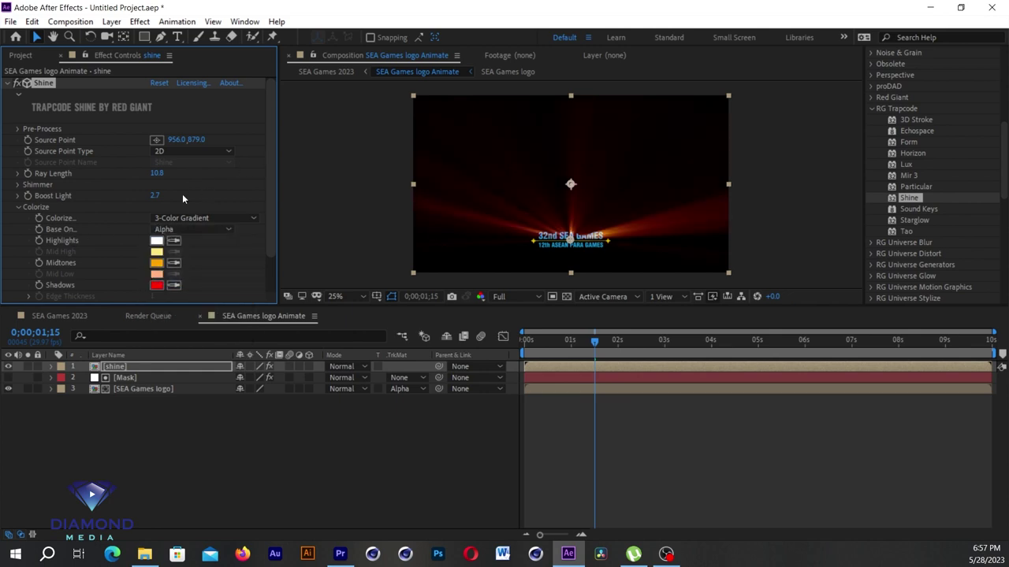
{"action": "left_click", "coordinate": [140, 175]}
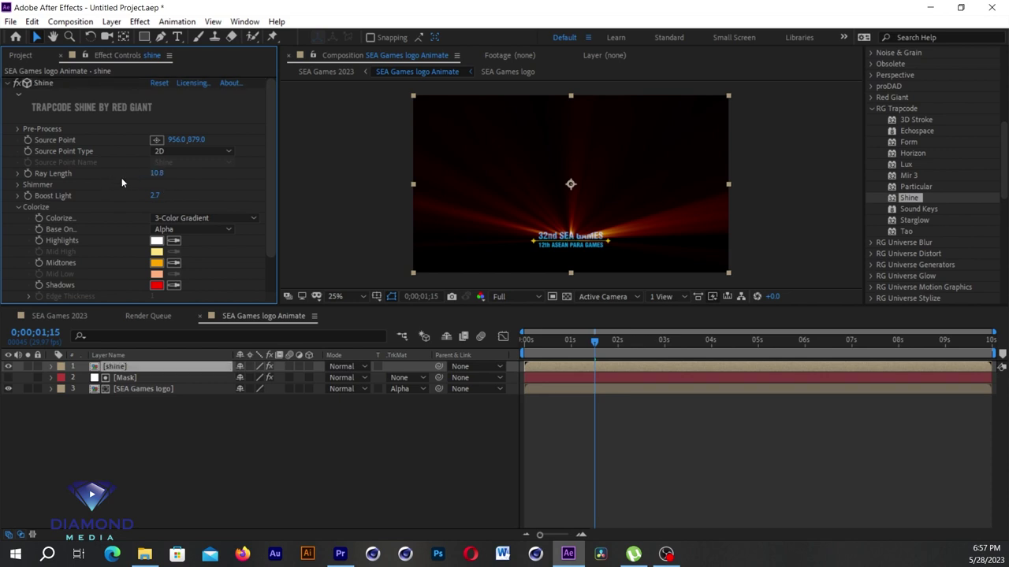
{"action": "left_click_drag", "start_coordinate": [156, 173], "coordinate": [153, 175]}
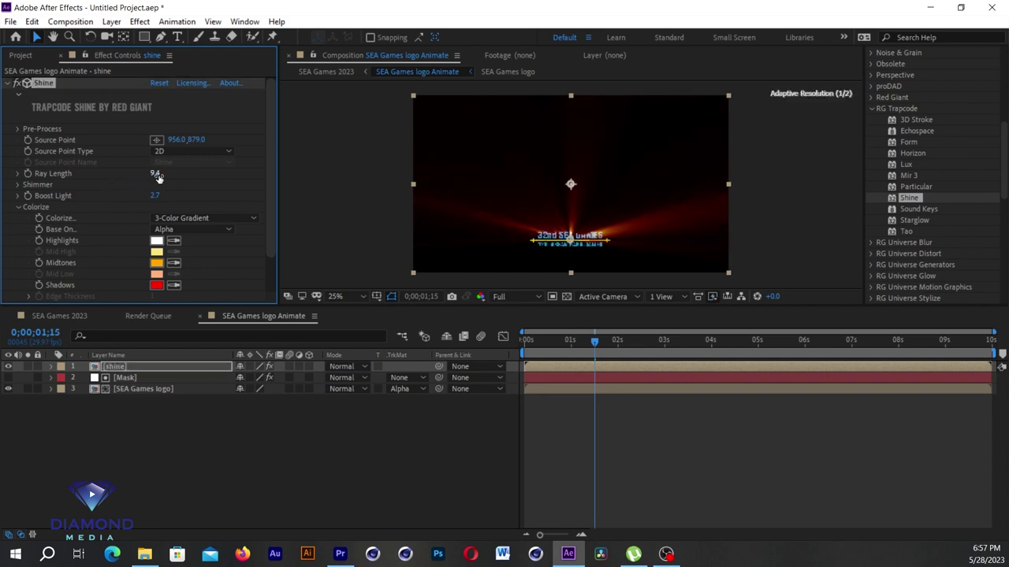
Try magenta and green shadow colours and the Rastafari preset, then revert to 3-Color Gradient.
{"action": "left_click", "coordinate": [156, 285]}
{"action": "left_click", "coordinate": [389, 108]}
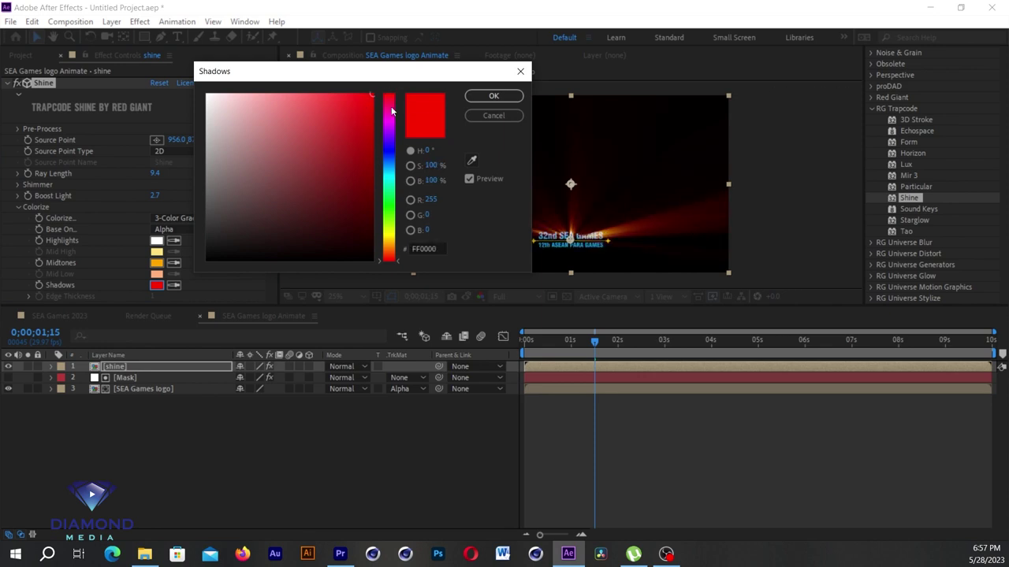
{"action": "left_click", "coordinate": [389, 200]}
{"action": "left_click", "coordinate": [492, 116]}
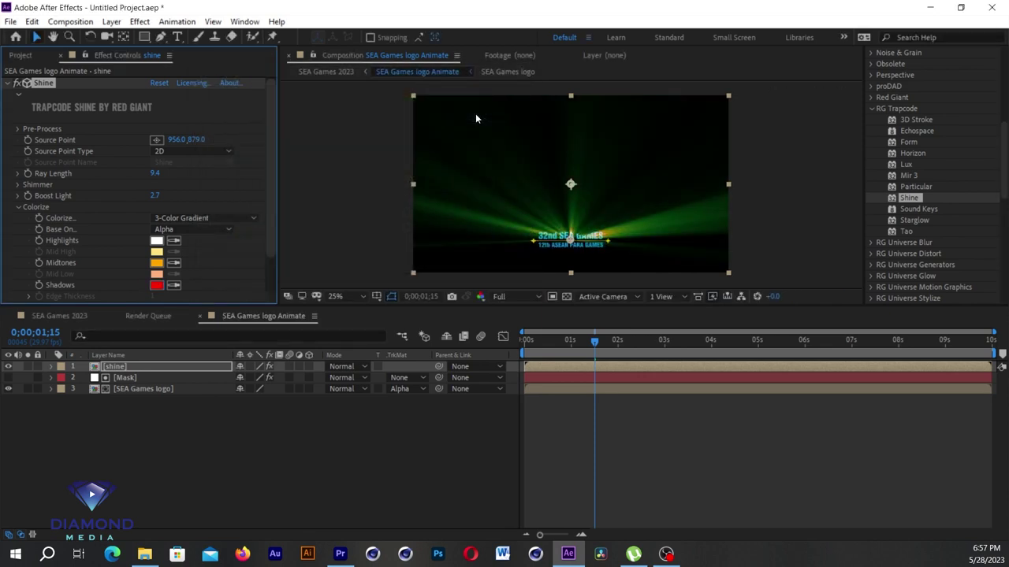
{"action": "left_click", "coordinate": [246, 222]}
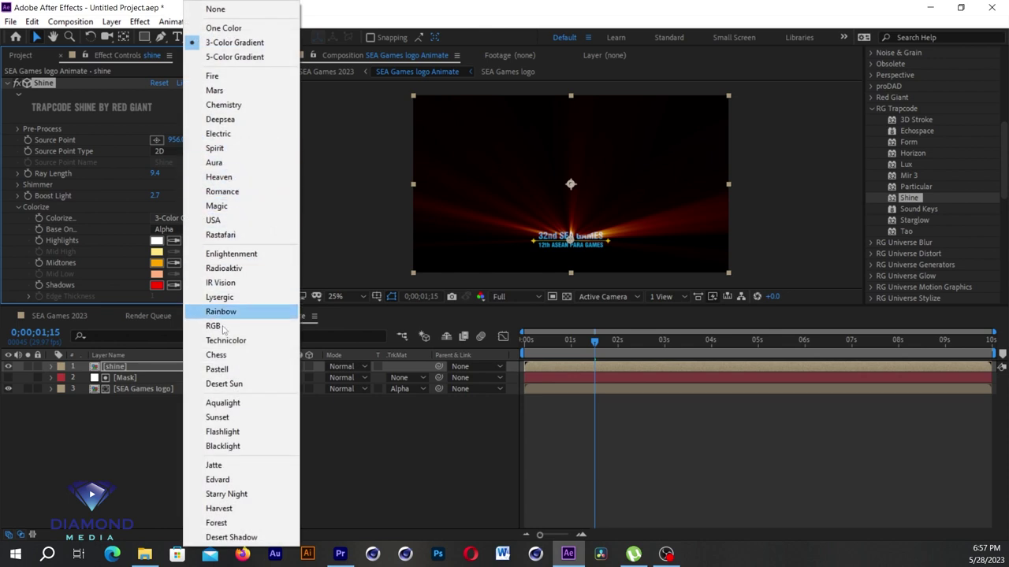
{"action": "left_click", "coordinate": [218, 235]}
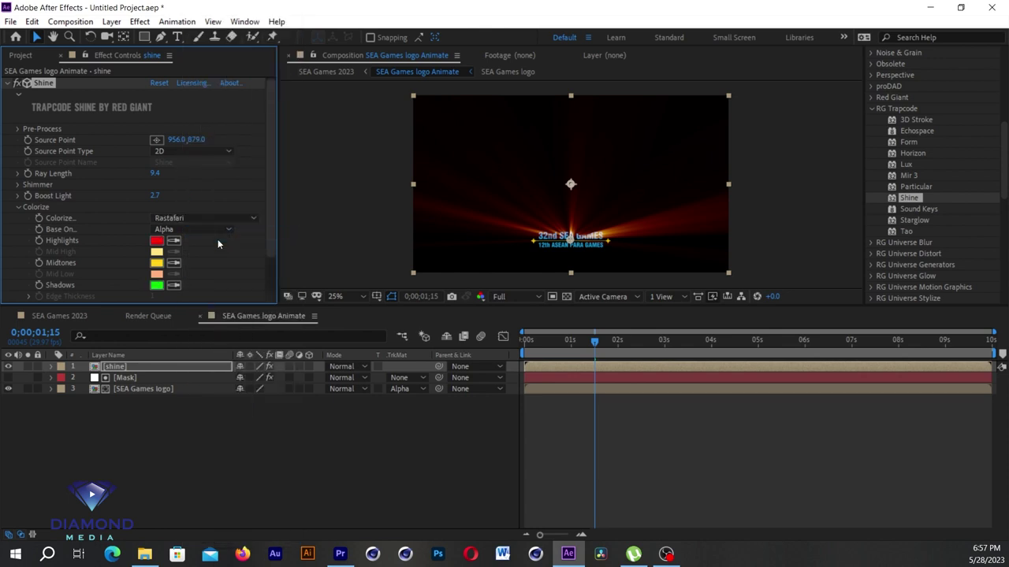
{"action": "key", "text": "ctrl+z"}
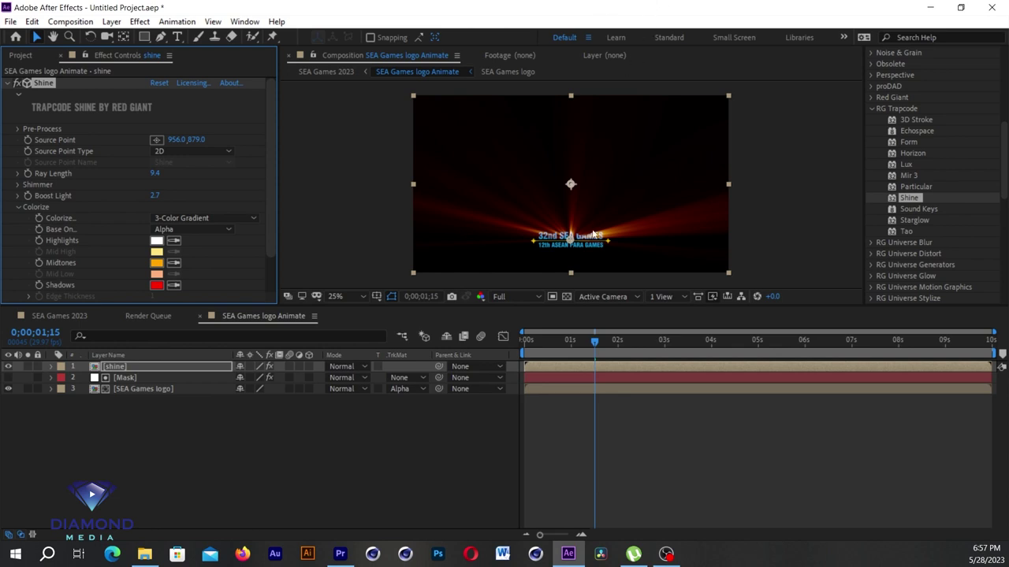
{"action": "left_click_drag", "start_coordinate": [534, 345], "coordinate": [567, 344]}
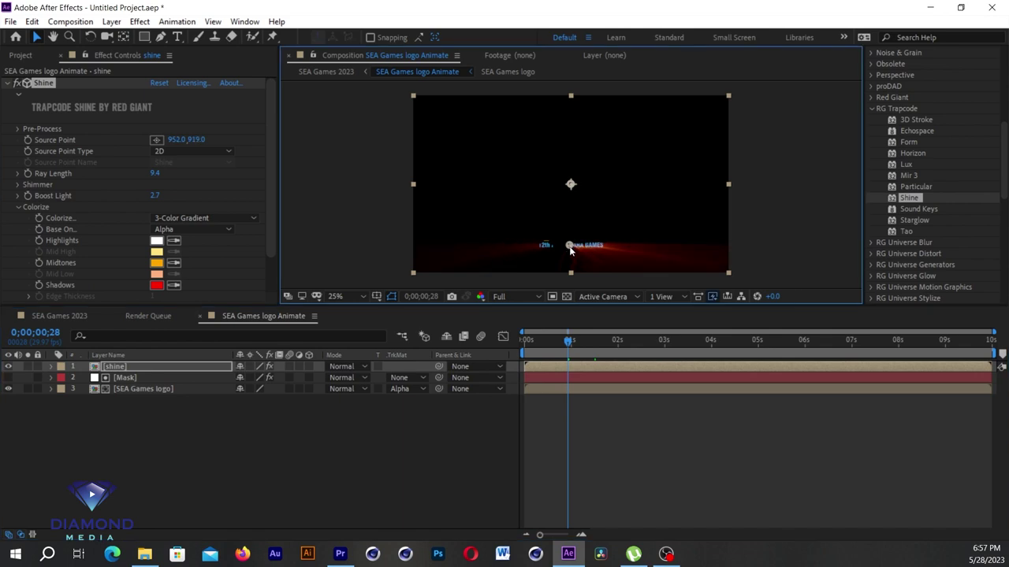
Keyframe Shine's source point rising from below the text, onto the emblem at 2;24, above the logo at 4;12.
{"action": "left_click_drag", "start_coordinate": [570, 240], "coordinate": [575, 252]}
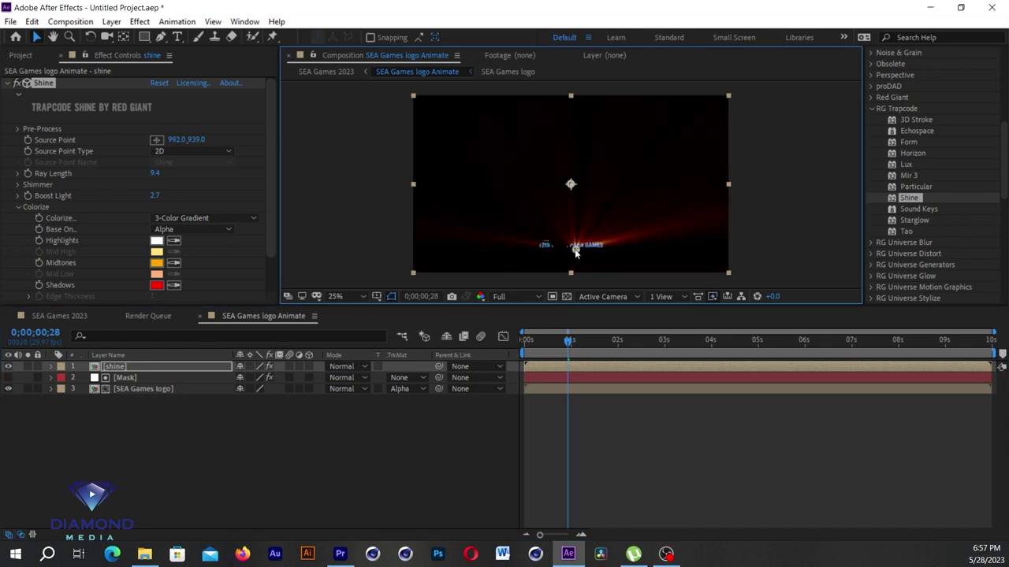
{"action": "left_click", "coordinate": [28, 139]}
{"action": "left_click", "coordinate": [654, 343]}
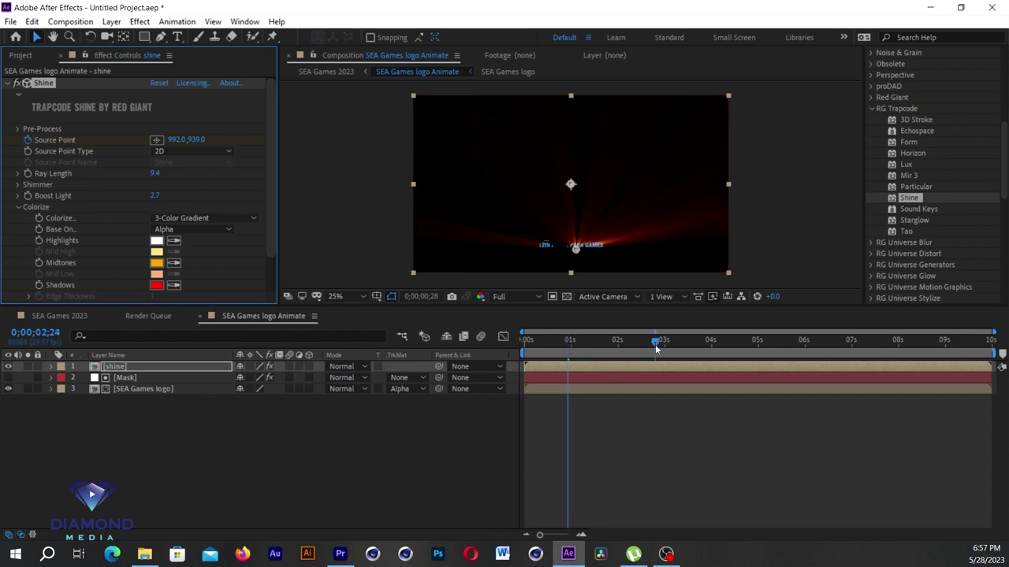
{"action": "left_click_drag", "start_coordinate": [576, 249], "coordinate": [570, 203]}
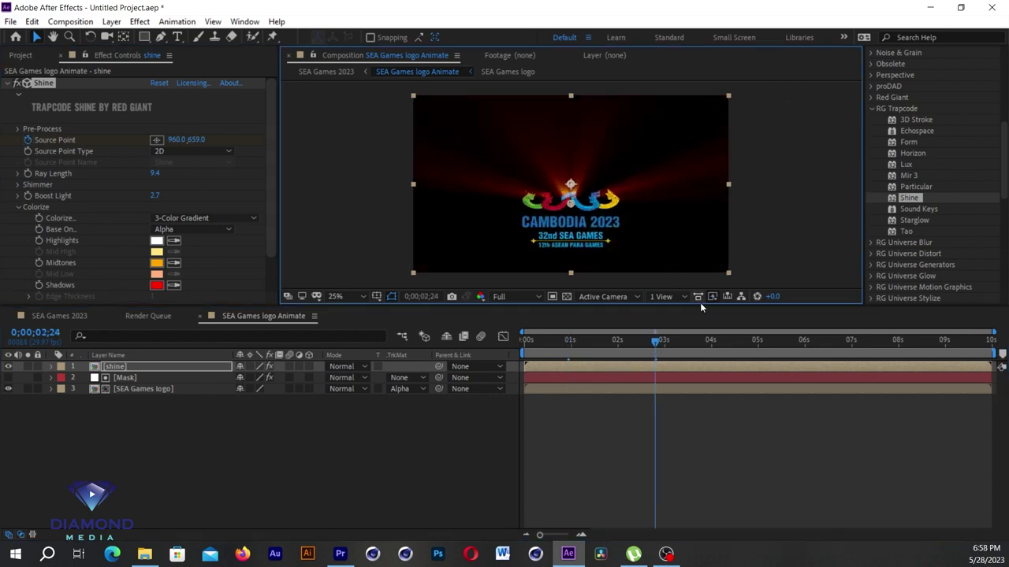
{"action": "left_click", "coordinate": [731, 343]}
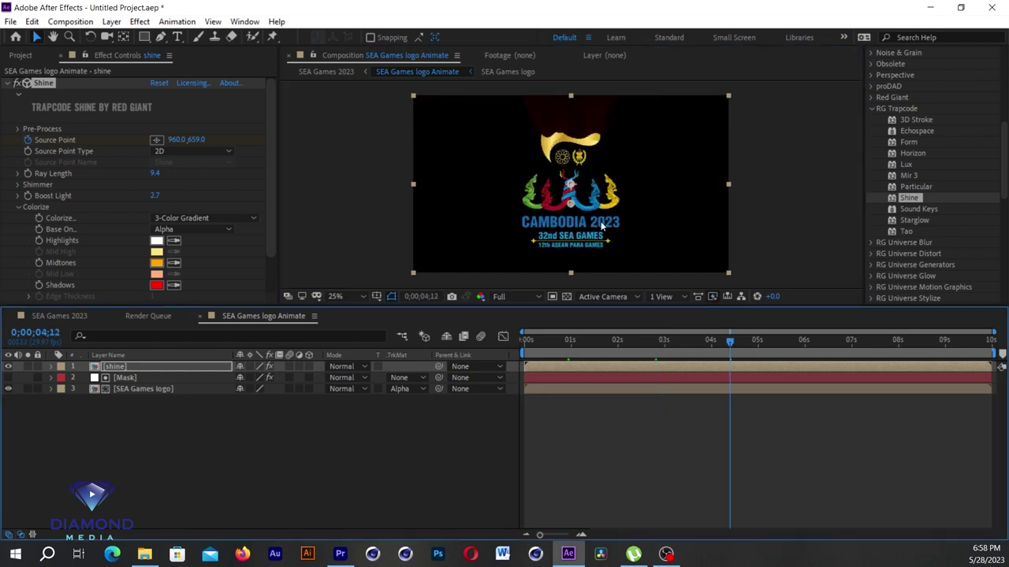
{"action": "left_click_drag", "start_coordinate": [573, 206], "coordinate": [569, 150]}
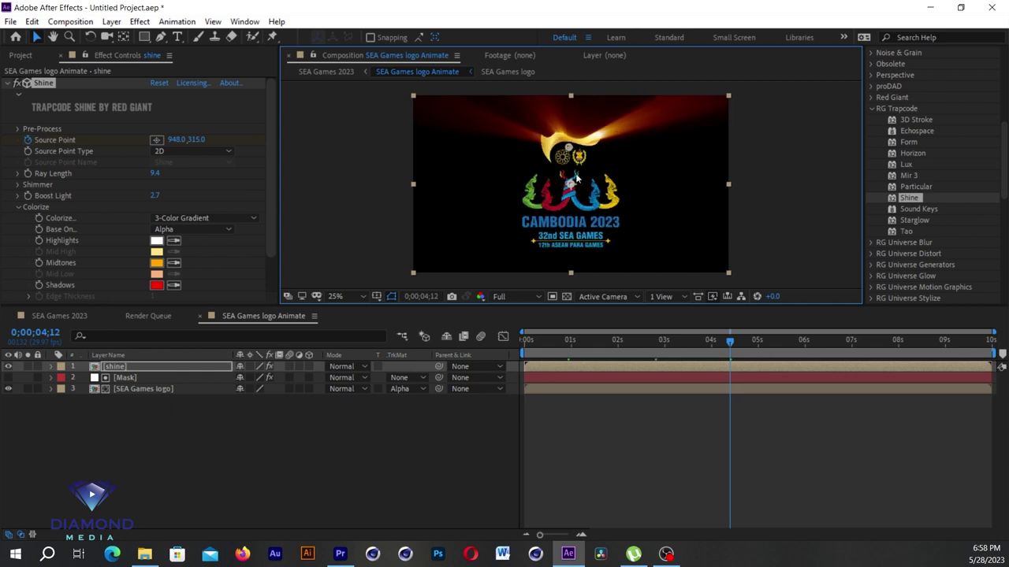
Preview the shine animation from the start and review the frames around four seconds.
{"action": "key", "text": "Home"}
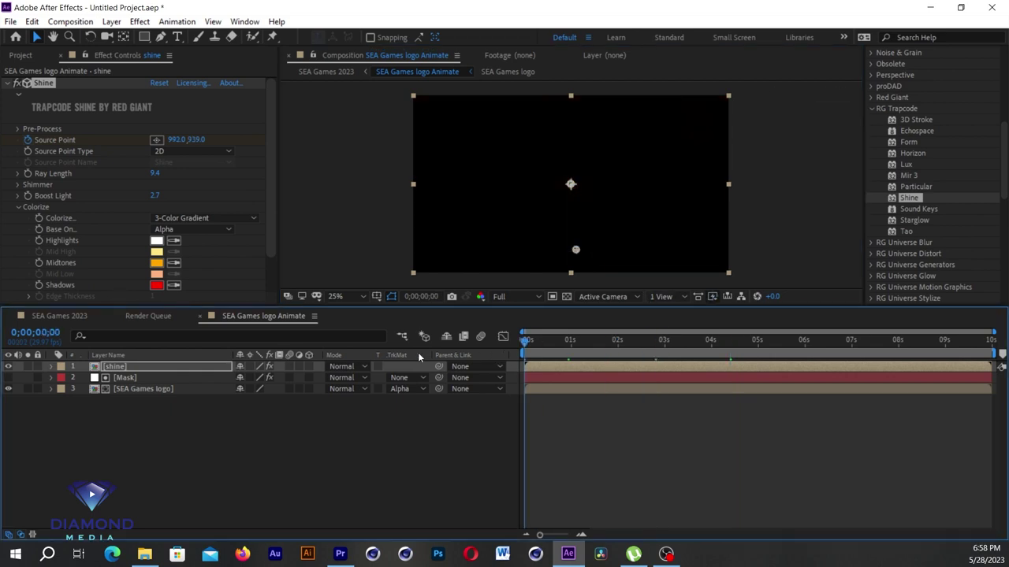
{"action": "key", "text": "space"}
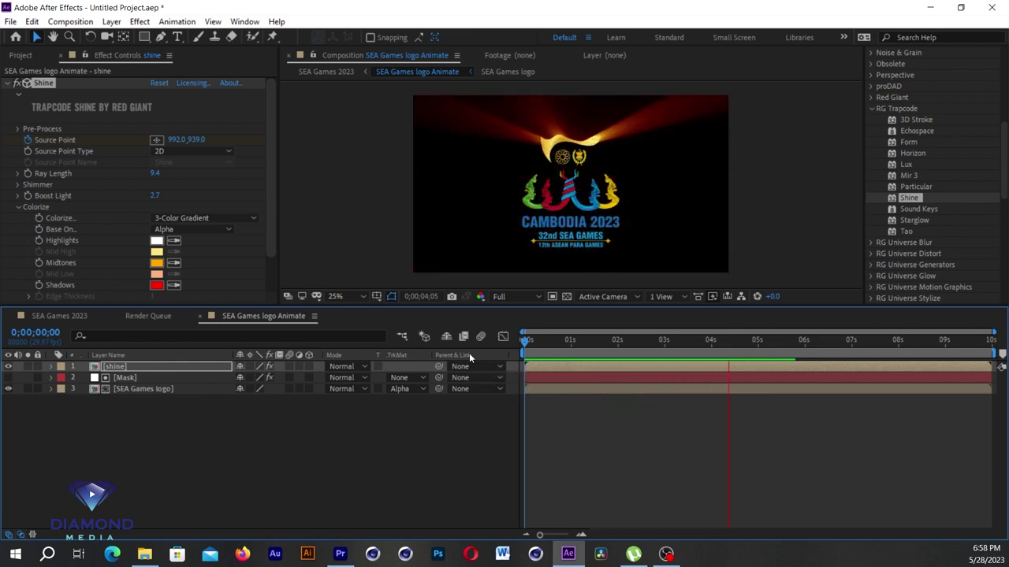
{"action": "left_click", "coordinate": [788, 342]}
{"action": "mouse_move", "coordinate": [785, 342]}
{"action": "left_mouse_down"}
{"action": "mouse_move", "coordinate": [740, 363]}
{"action": "mouse_move", "coordinate": [668, 365]}
{"action": "left_mouse_up"}
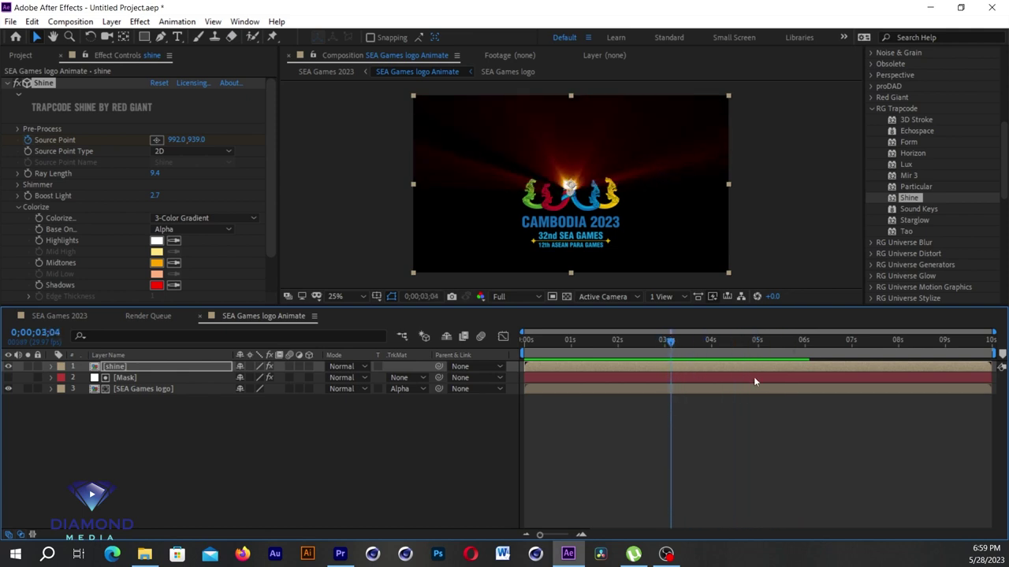
In the SEA Games 2023 composition, shift the SEA Games logo Animate layer to start about one second in.
{"action": "left_click", "coordinate": [40, 316]}
{"action": "mouse_move", "coordinate": [539, 343]}
{"action": "left_mouse_down"}
{"action": "mouse_move", "coordinate": [512, 344]}
{"action": "mouse_move", "coordinate": [620, 346]}
{"action": "left_mouse_up"}
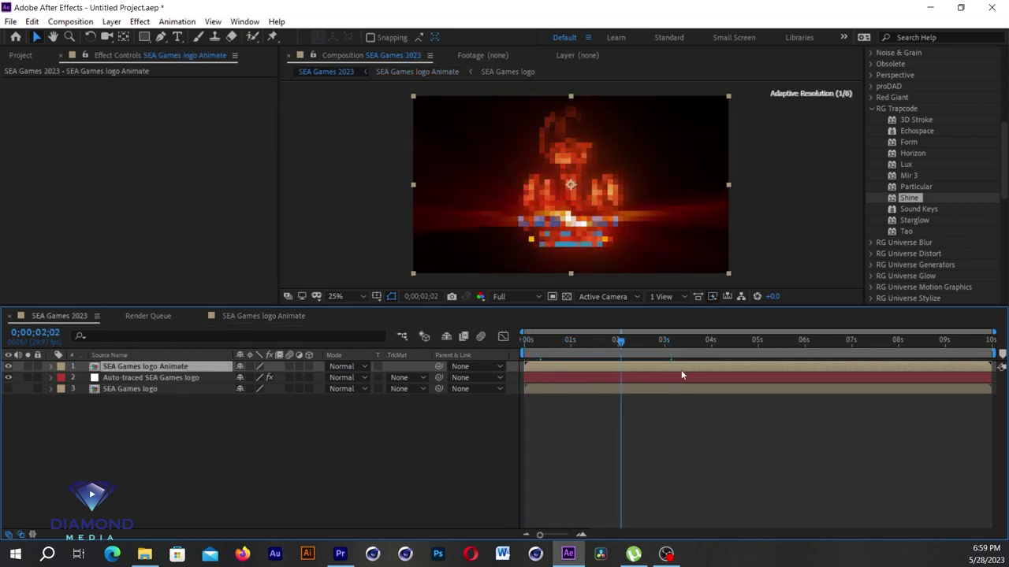
{"action": "left_click", "coordinate": [7, 367]}
{"action": "left_click", "coordinate": [8, 367]}
{"action": "mouse_move", "coordinate": [614, 369]}
{"action": "left_mouse_down"}
{"action": "mouse_move", "coordinate": [693, 373]}
{"action": "mouse_move", "coordinate": [684, 368]}
{"action": "left_mouse_up"}
{"action": "left_click_drag", "start_coordinate": [550, 350], "coordinate": [512, 347]}
Preview the whole sequence, then drag Trapcode Shine onto the Auto-traced SEA Games logo layer.
{"action": "key", "text": "space"}
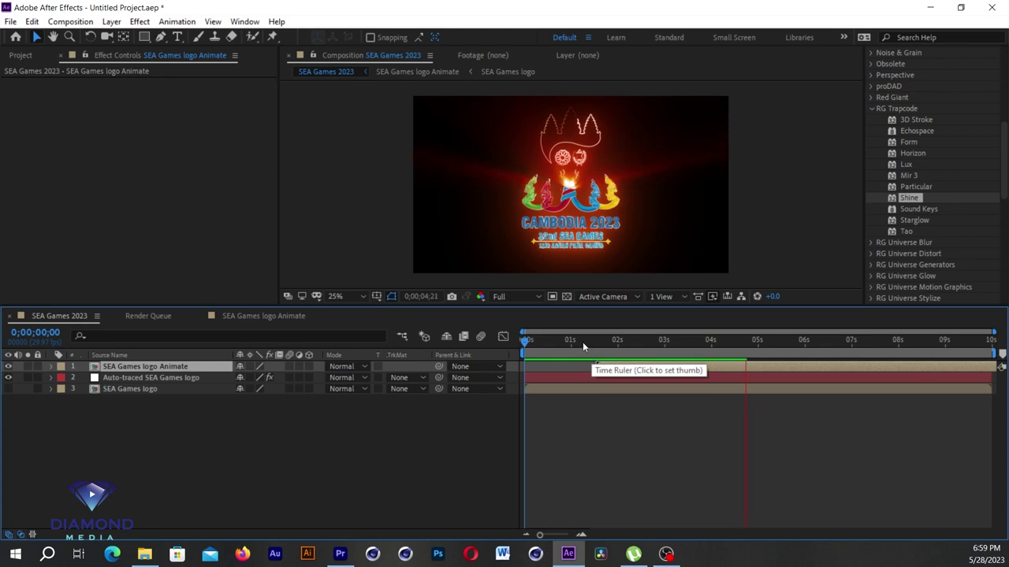
{"action": "left_click_drag", "start_coordinate": [583, 345], "coordinate": [576, 361]}
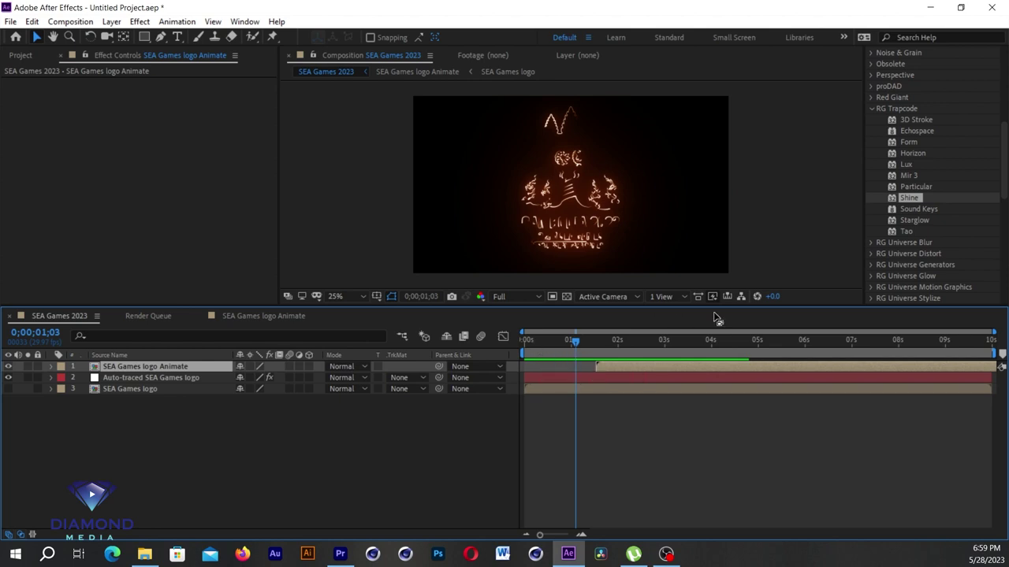
{"action": "left_click_drag", "start_coordinate": [908, 198], "coordinate": [562, 383]}
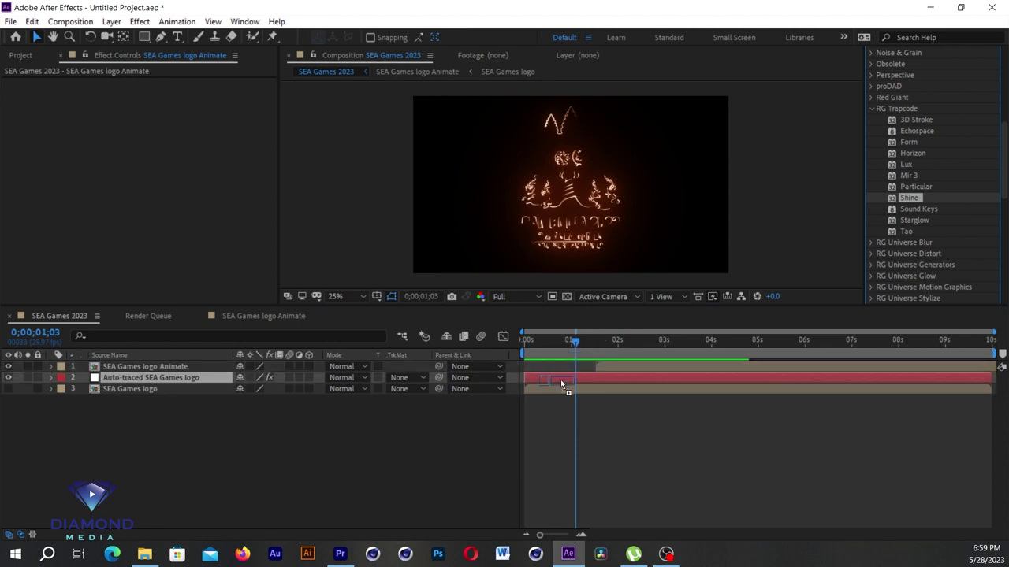
Give the traced outline's Shine a Ray Length of about 9.3 and base it on Alpha.
{"action": "left_click", "coordinate": [593, 341]}
{"action": "left_click_drag", "start_coordinate": [594, 345], "coordinate": [549, 341]}
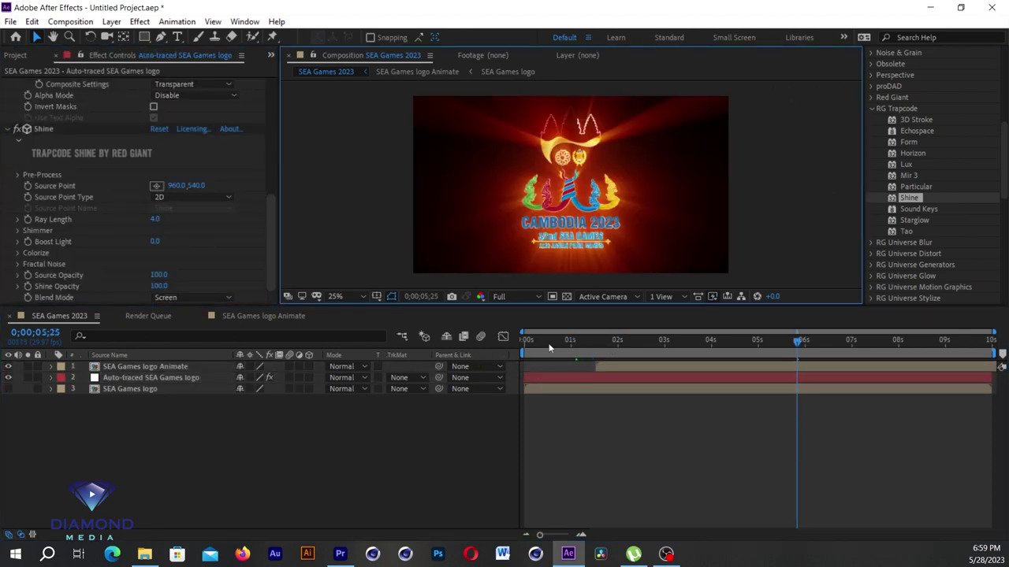
{"action": "left_click", "coordinate": [569, 341]}
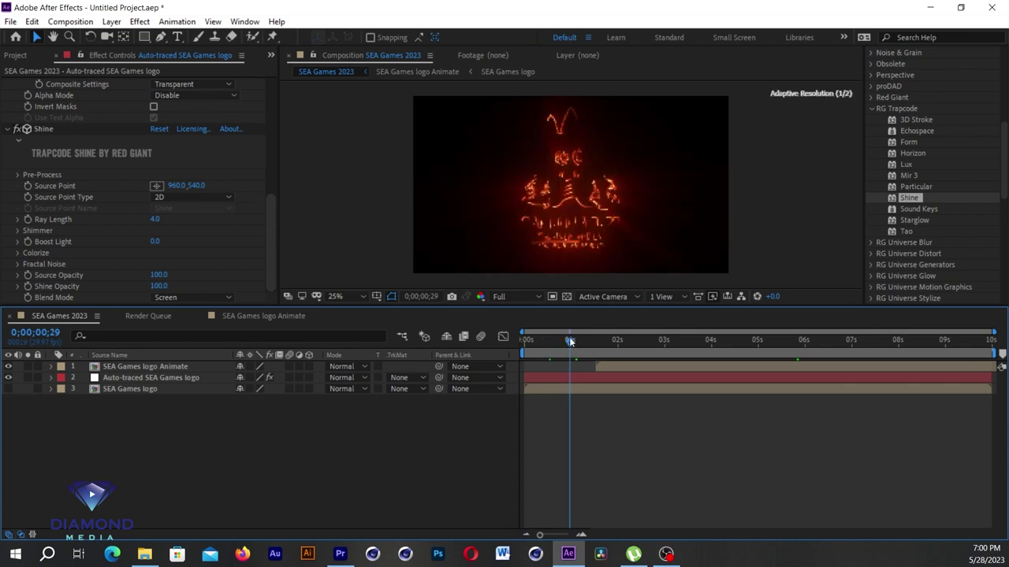
{"action": "left_click_drag", "start_coordinate": [155, 219], "coordinate": [187, 216]}
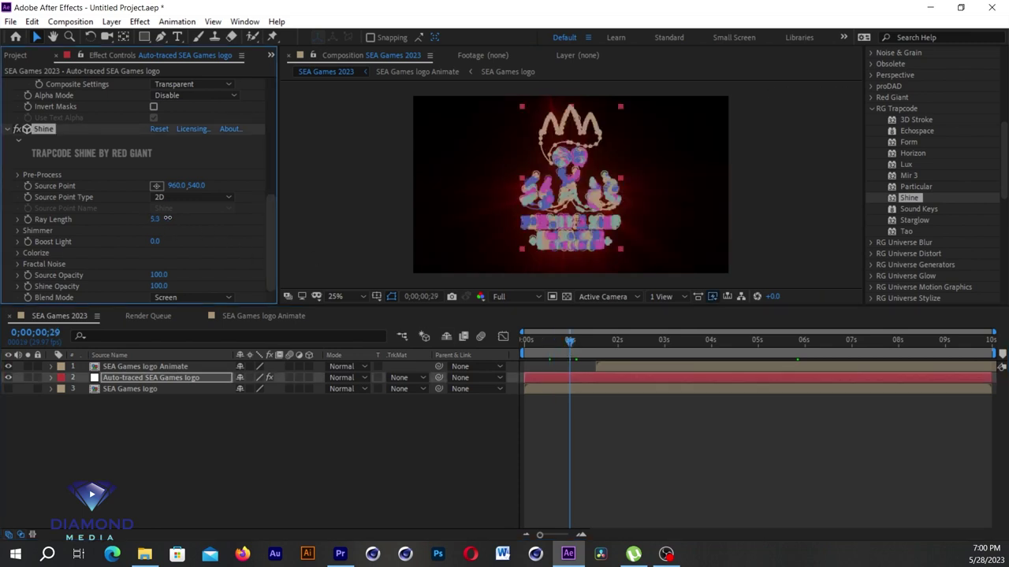
{"action": "left_click", "coordinate": [18, 253]}
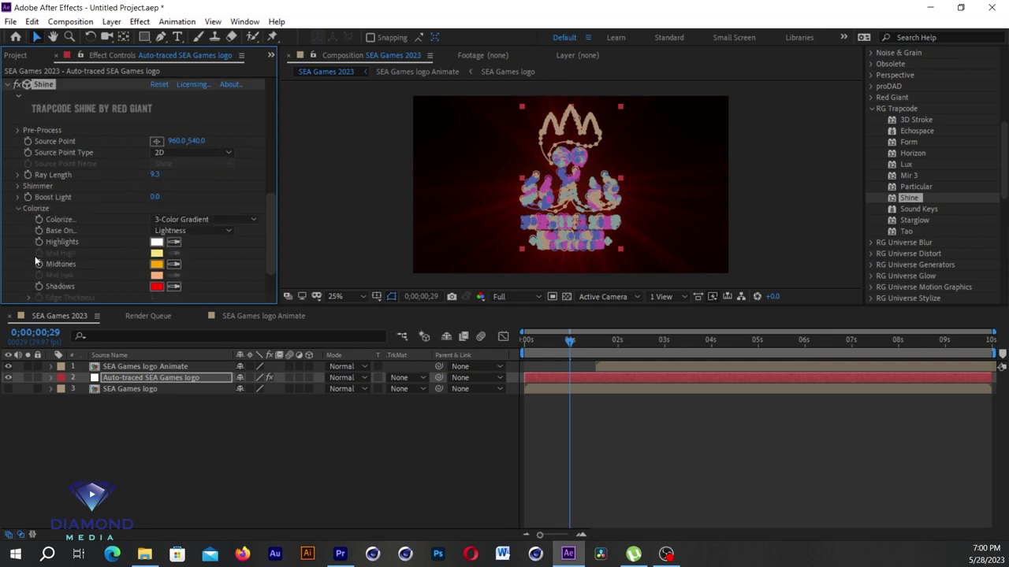
{"action": "left_click", "coordinate": [197, 231]}
{"action": "left_click", "coordinate": [187, 281]}
{"action": "left_click", "coordinate": [543, 342]}
{"action": "left_click_drag", "start_coordinate": [543, 342], "coordinate": [535, 349]}
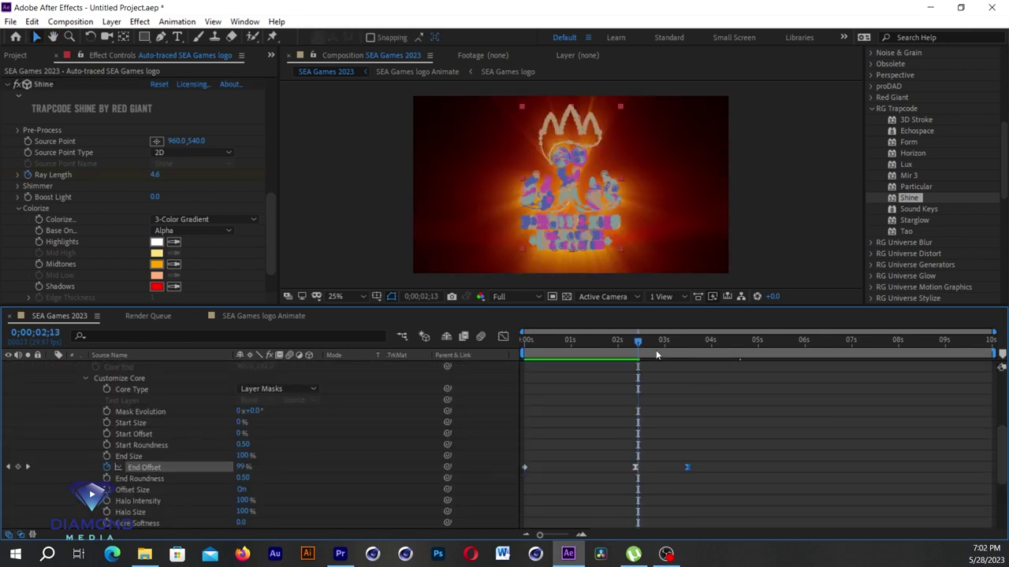
Scrub the outline fading between 2 and 3 seconds and stop at 0;00;03;17.
{"action": "left_click_drag", "start_coordinate": [654, 350], "coordinate": [690, 352]}
{"action": "left_click", "coordinate": [691, 352]}
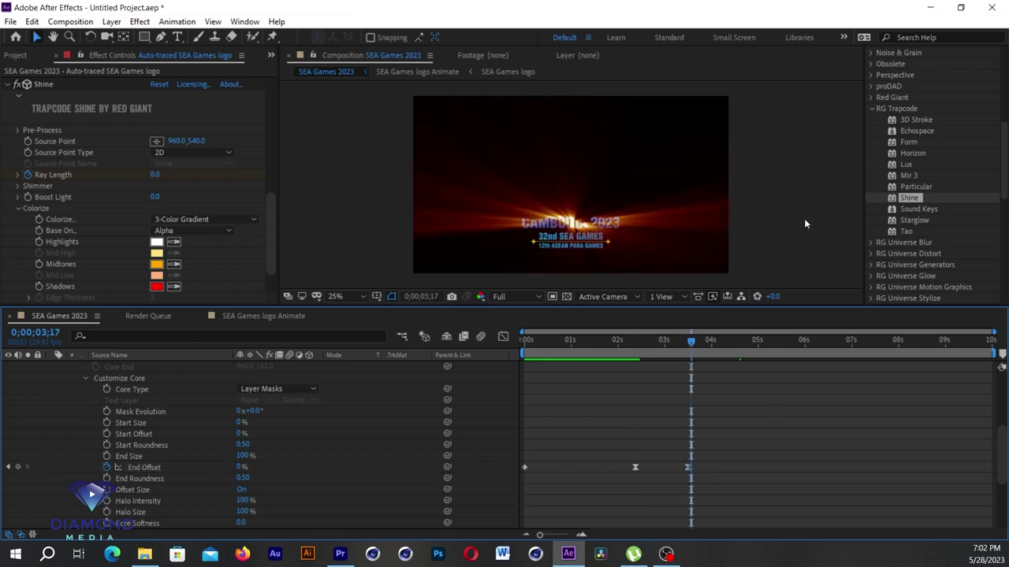